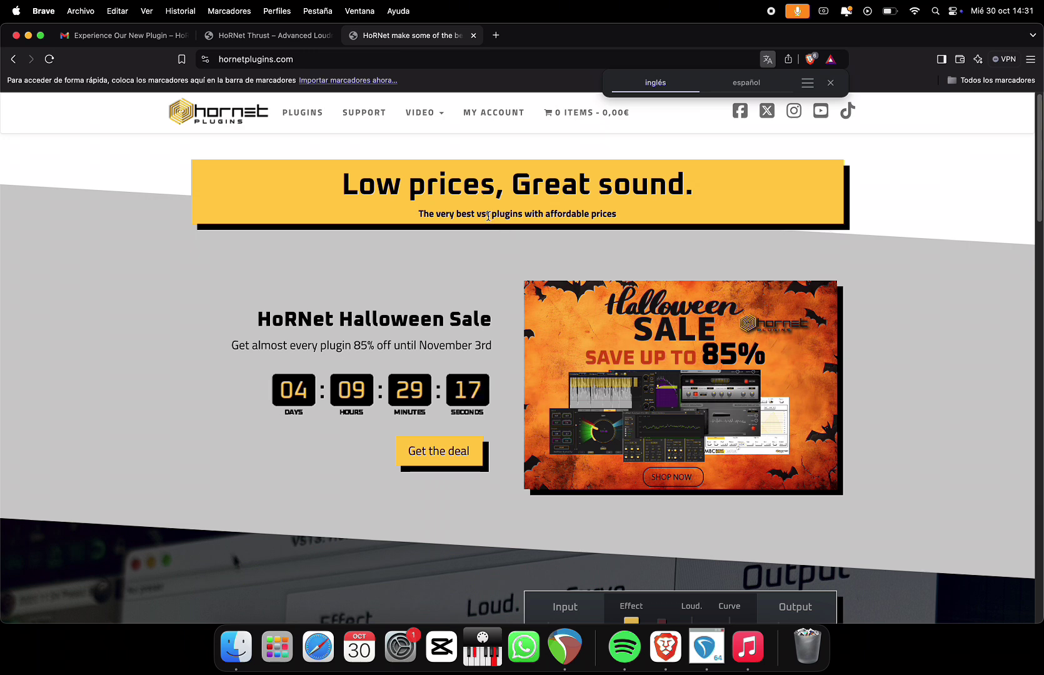
click(421, 215)
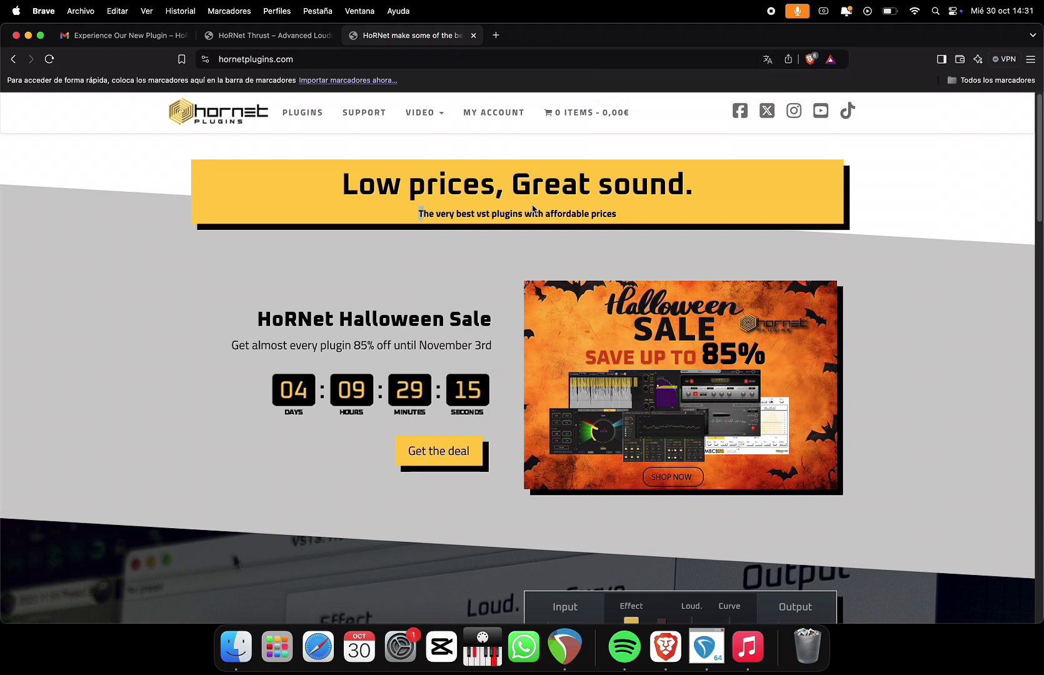
drag(421, 213, 617, 213)
click(487, 223)
drag(419, 213, 613, 215)
click(613, 215)
Step: Open the My Account page, view the registration form, and log in to the existing account
click(502, 114)
scroll(331, 411, down, 3)
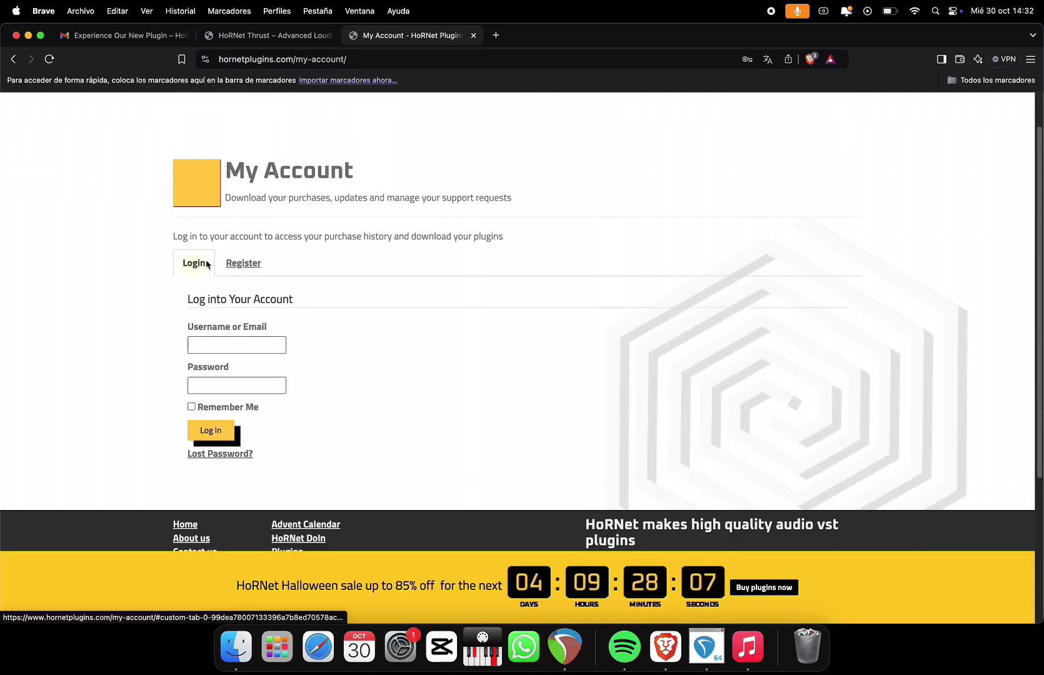
click(234, 269)
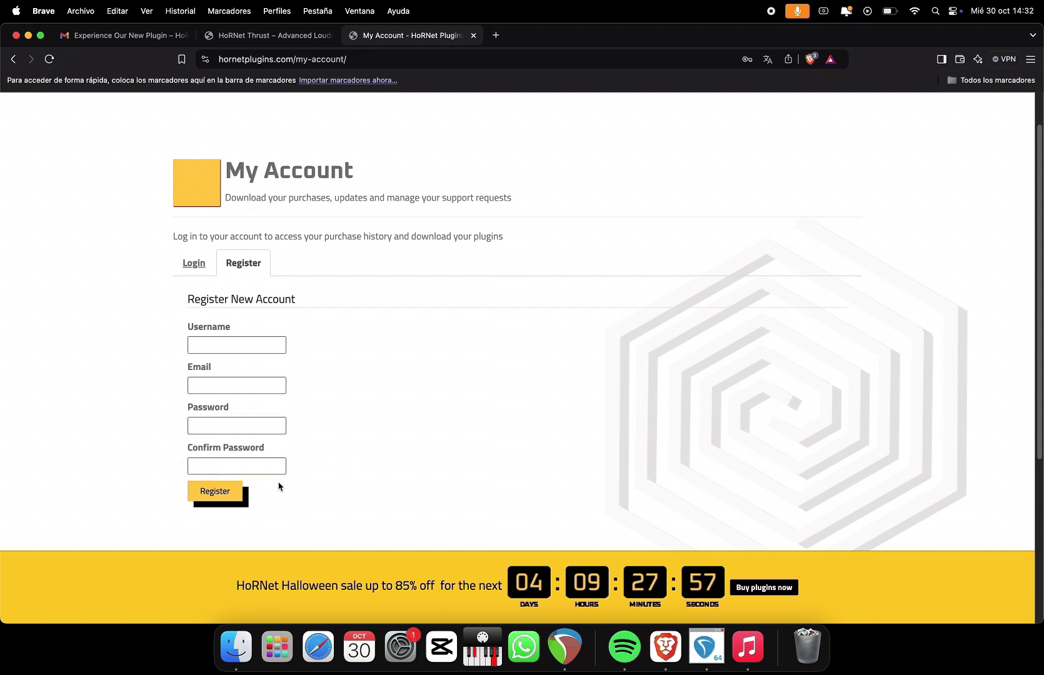
click(204, 268)
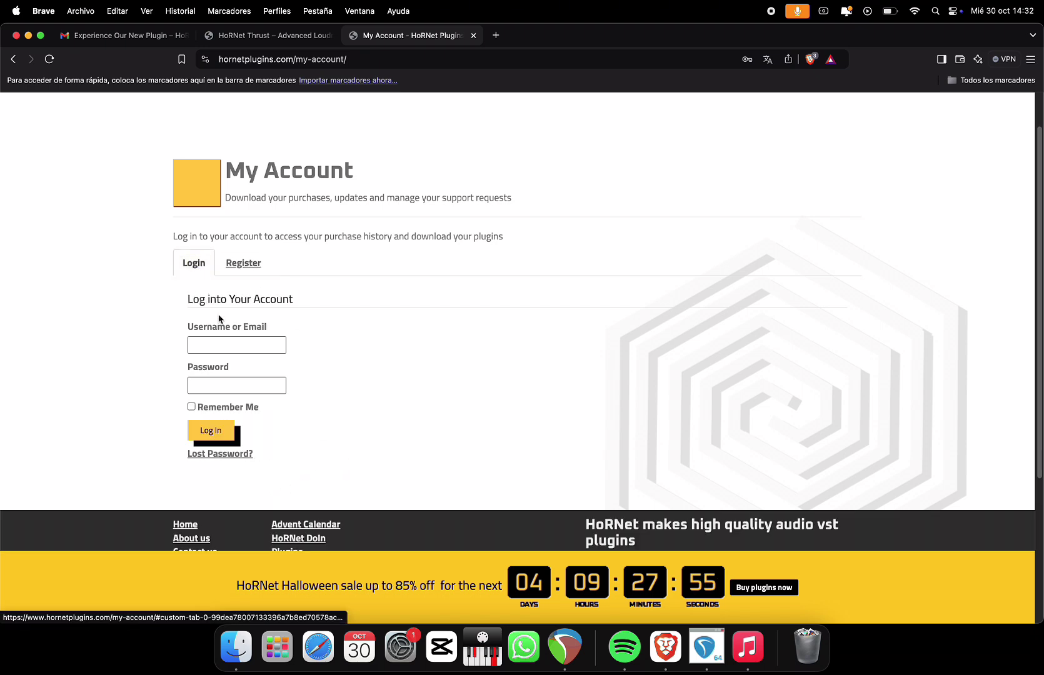
click(219, 430)
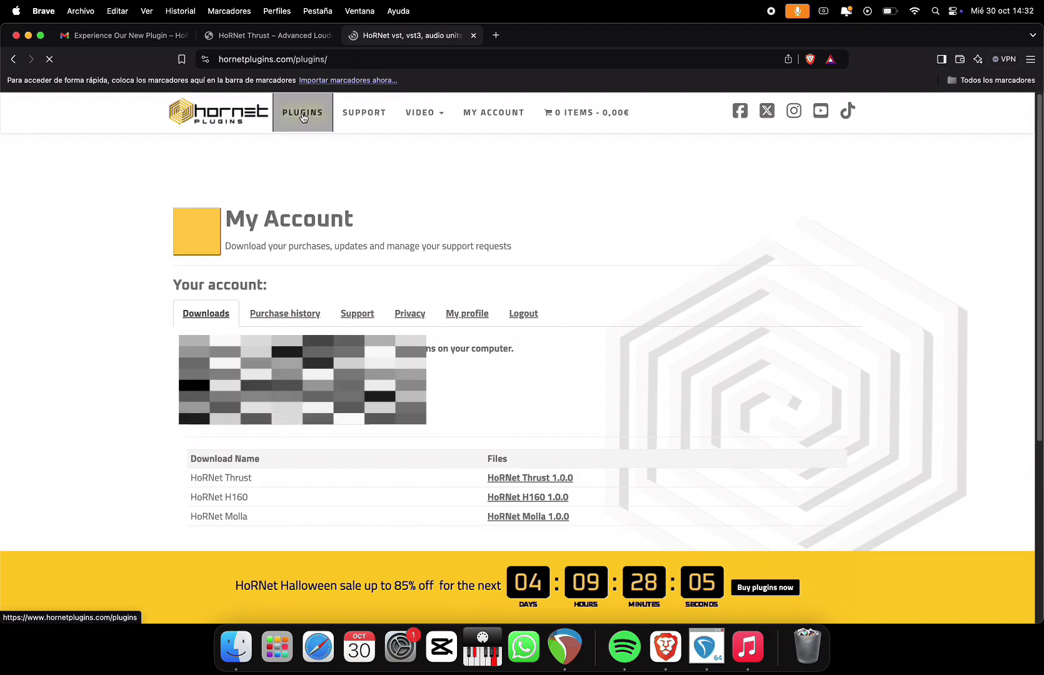
Step: Browse the plugin catalogue and search it for "molla"
click(302, 113)
scroll(226, 428, down, 4)
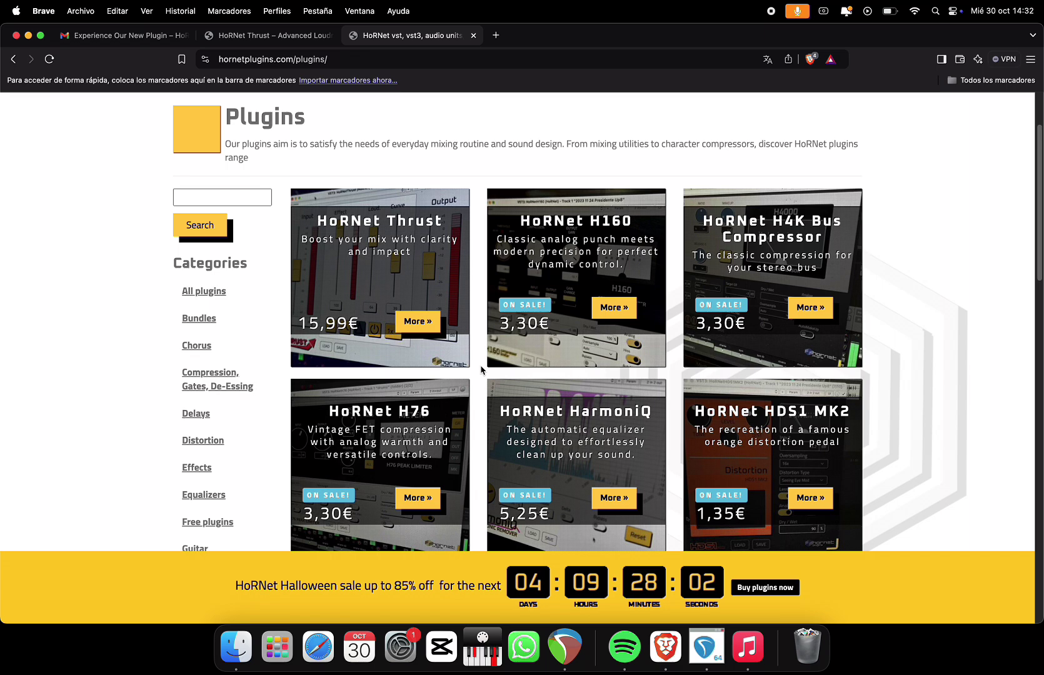
scroll(479, 323, down, 1)
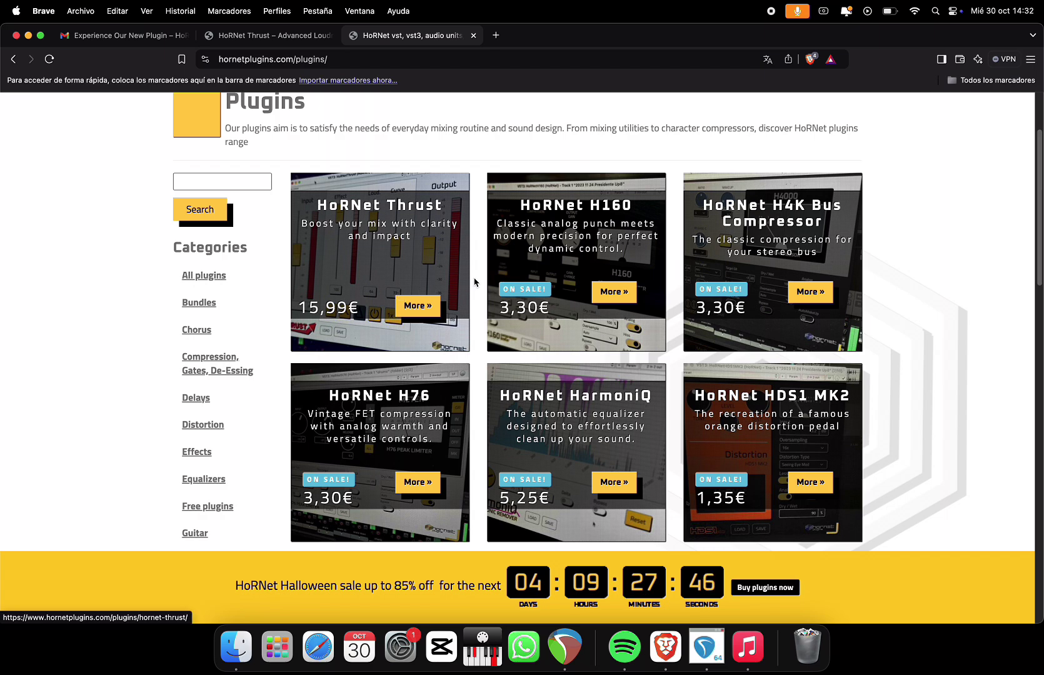
scroll(477, 281, down, 2)
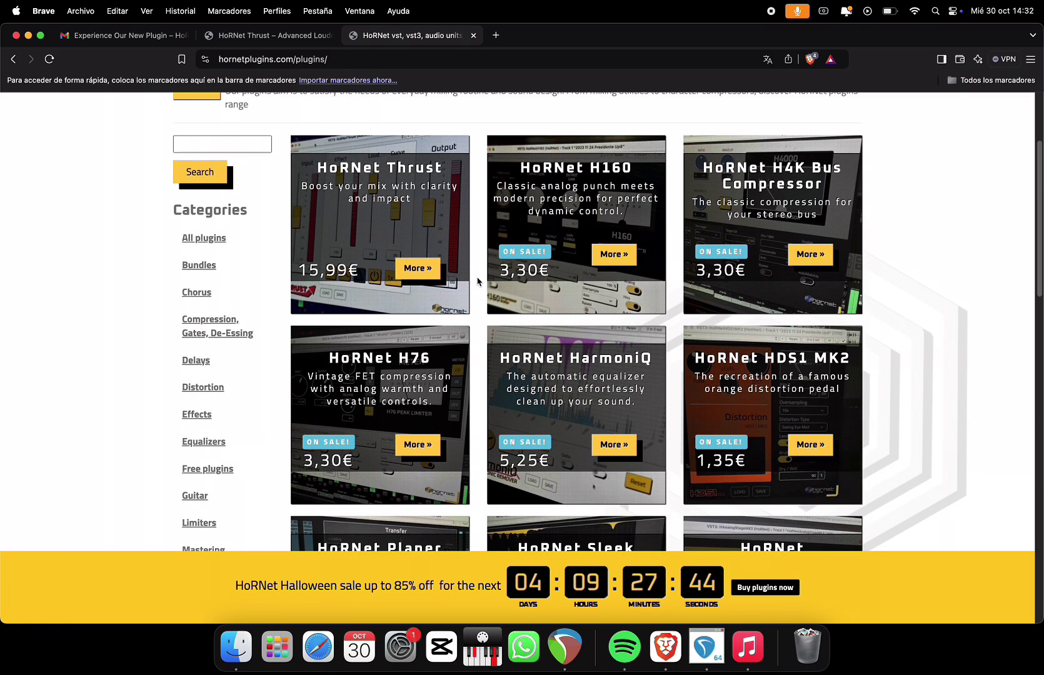
scroll(476, 281, up, 2)
scroll(477, 281, down, 2)
click(260, 138)
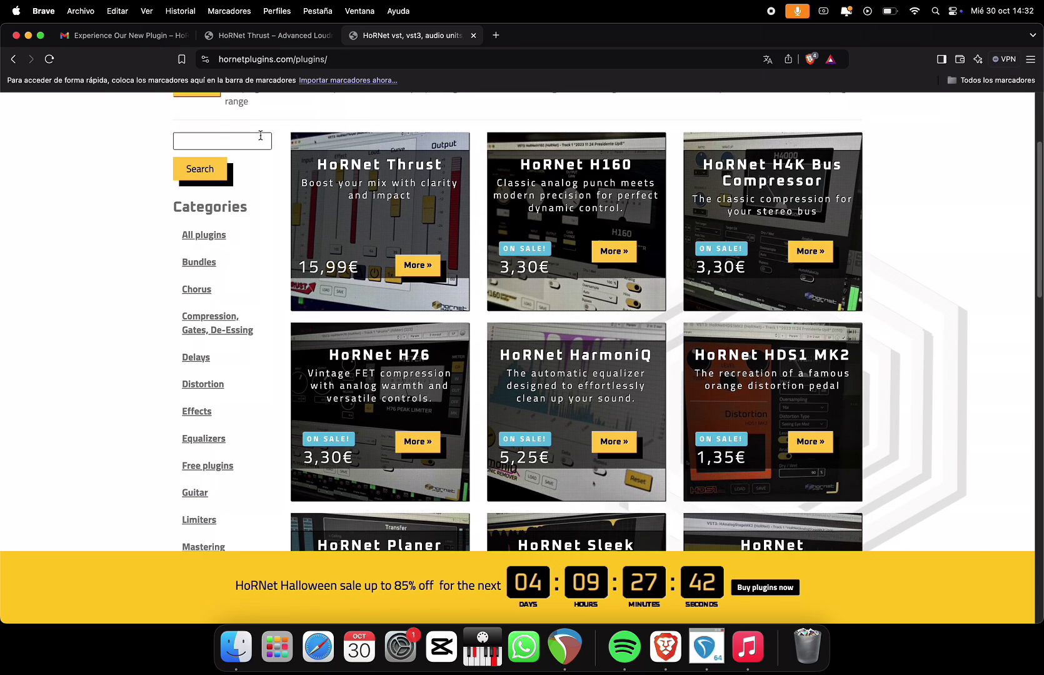
text(molla)
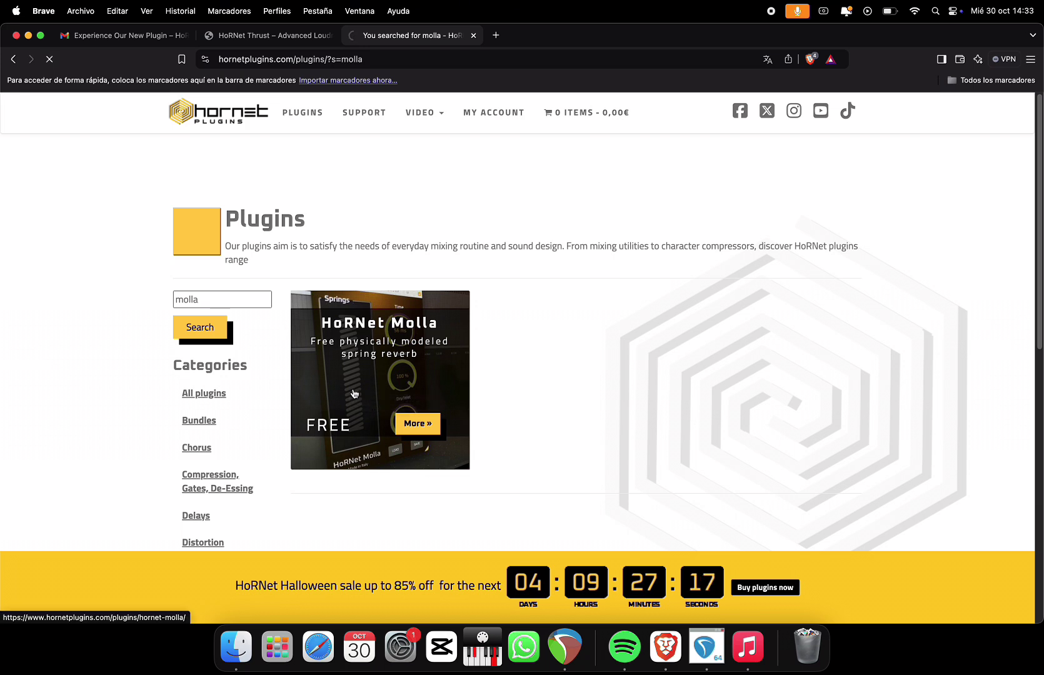
Step: Open the HoRNet Molla product page and add the free plugin to the cart
click(430, 420)
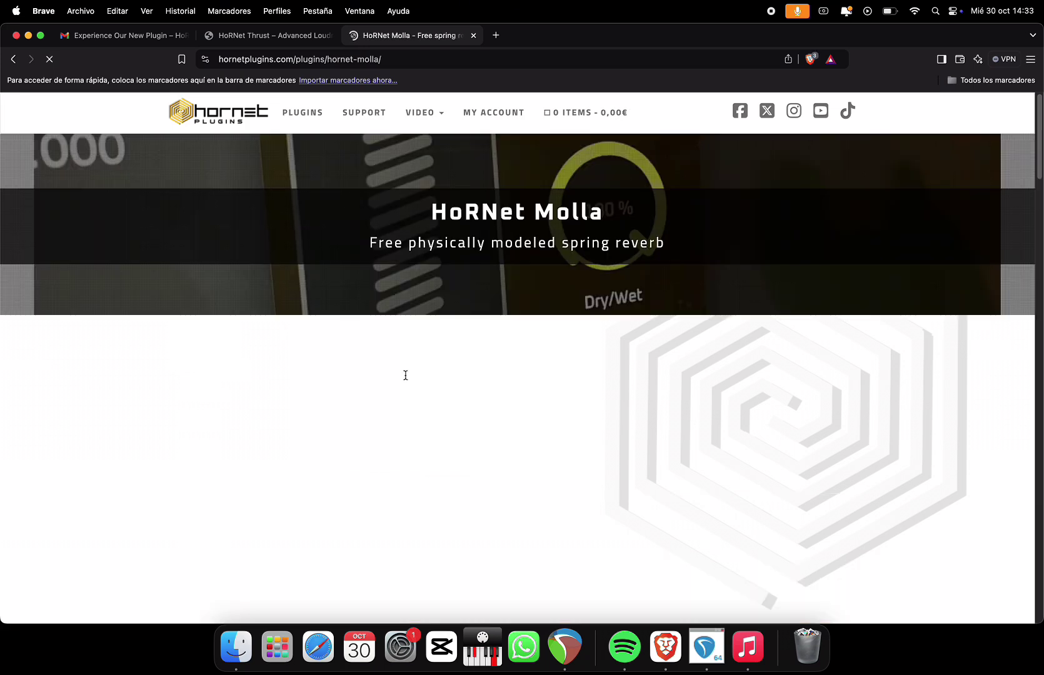
scroll(570, 366, down, 2)
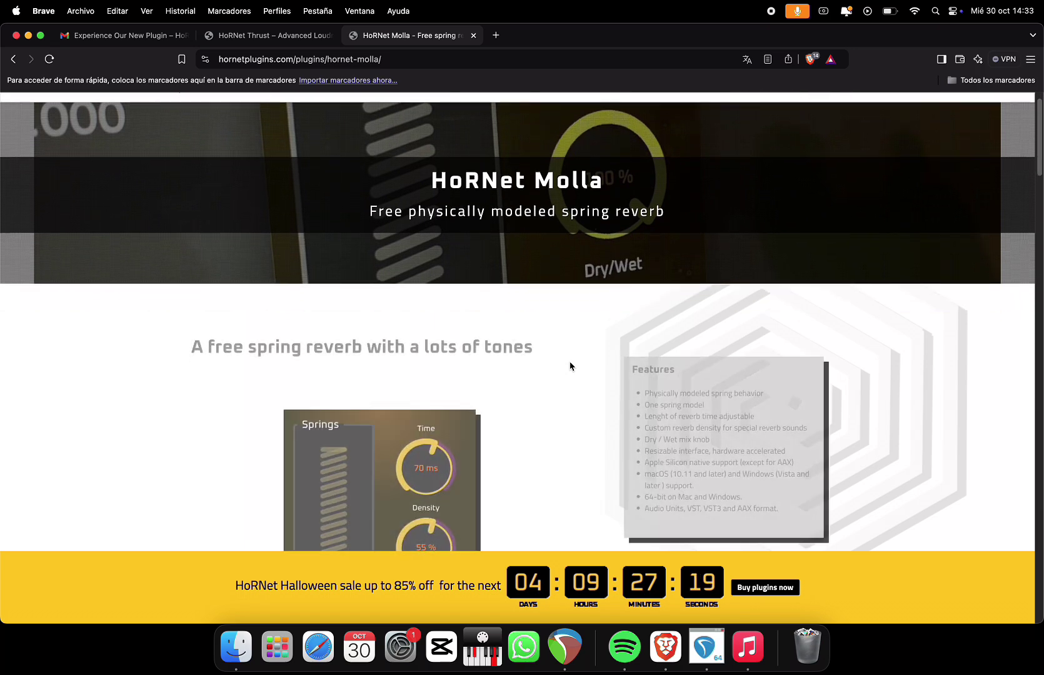
scroll(571, 367, down, 15)
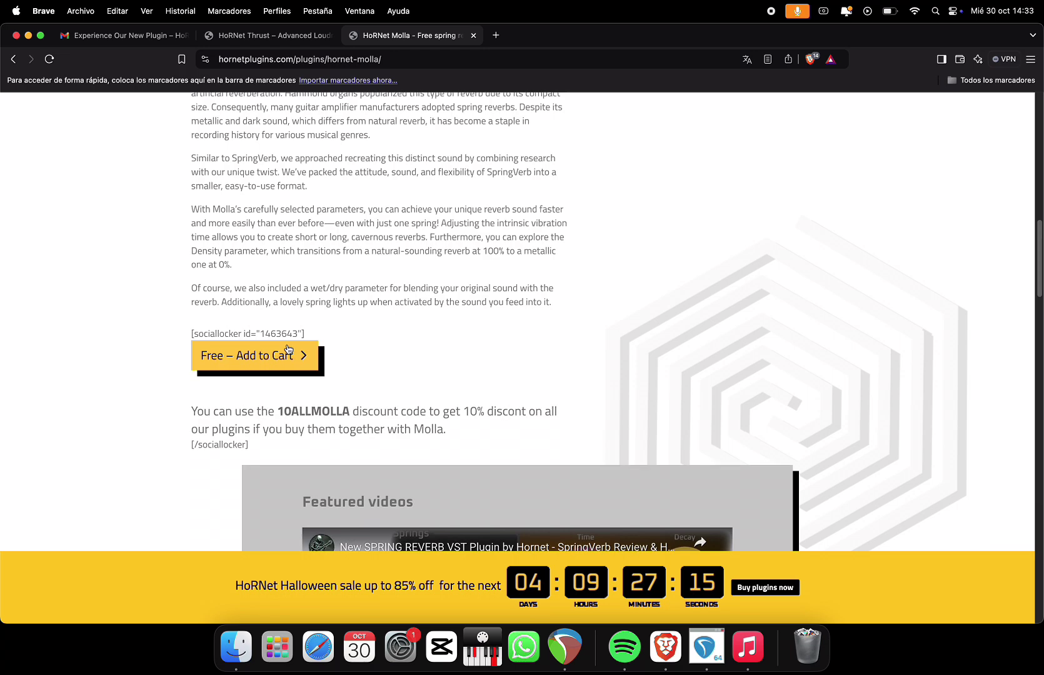
click(285, 369)
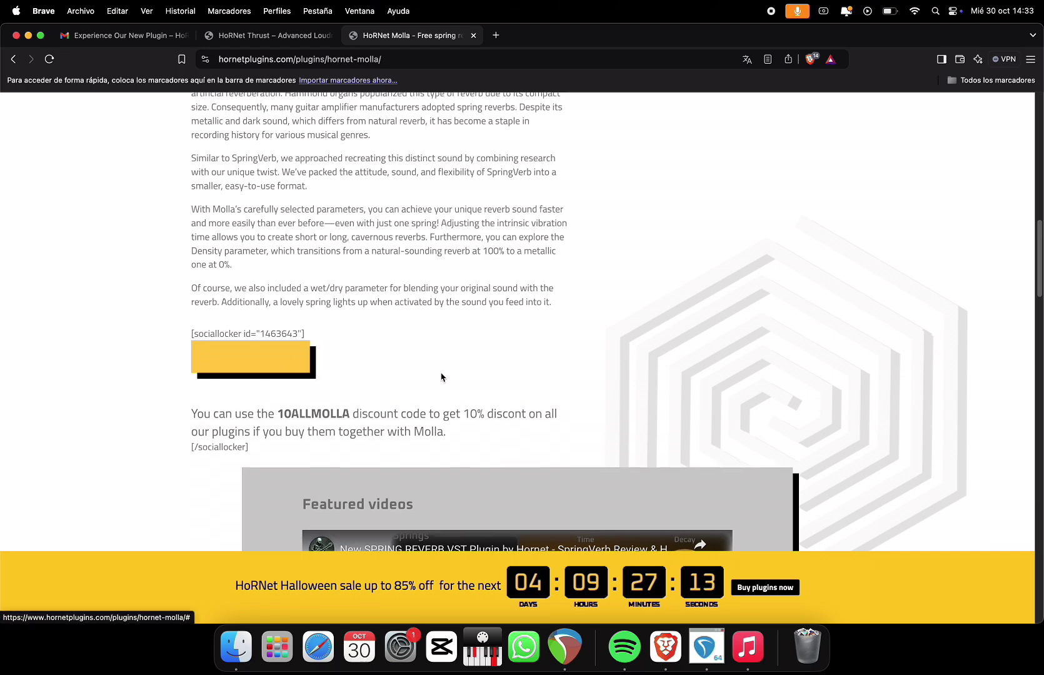
Step: Accept the privacy policy at checkout and try to submit the free download order
scroll(438, 398, down, 10)
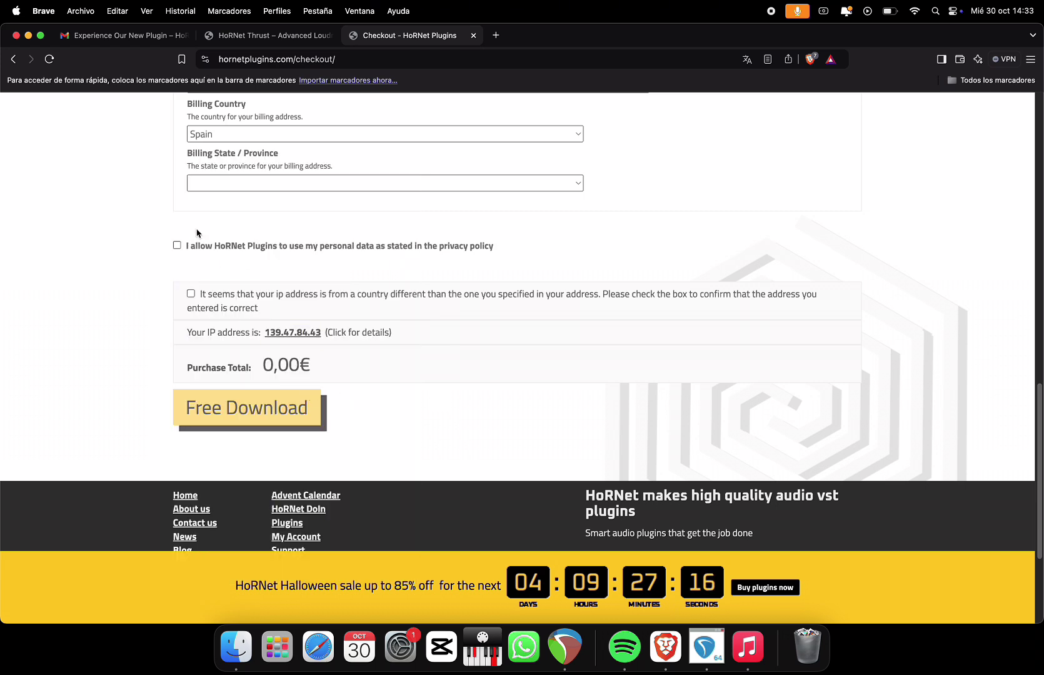
click(177, 247)
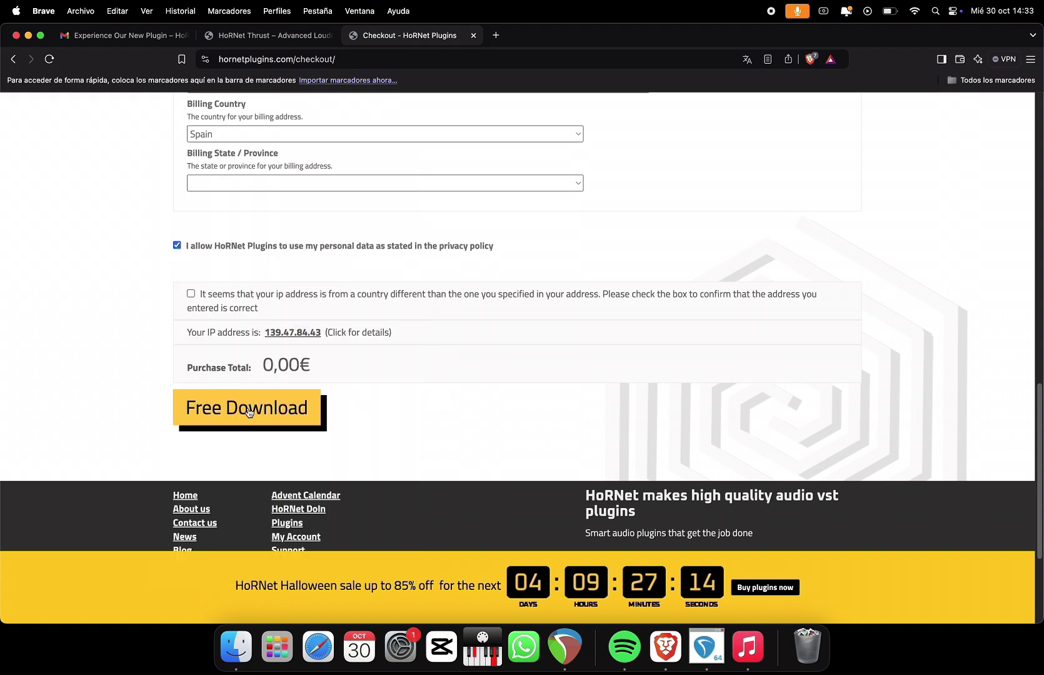
click(292, 415)
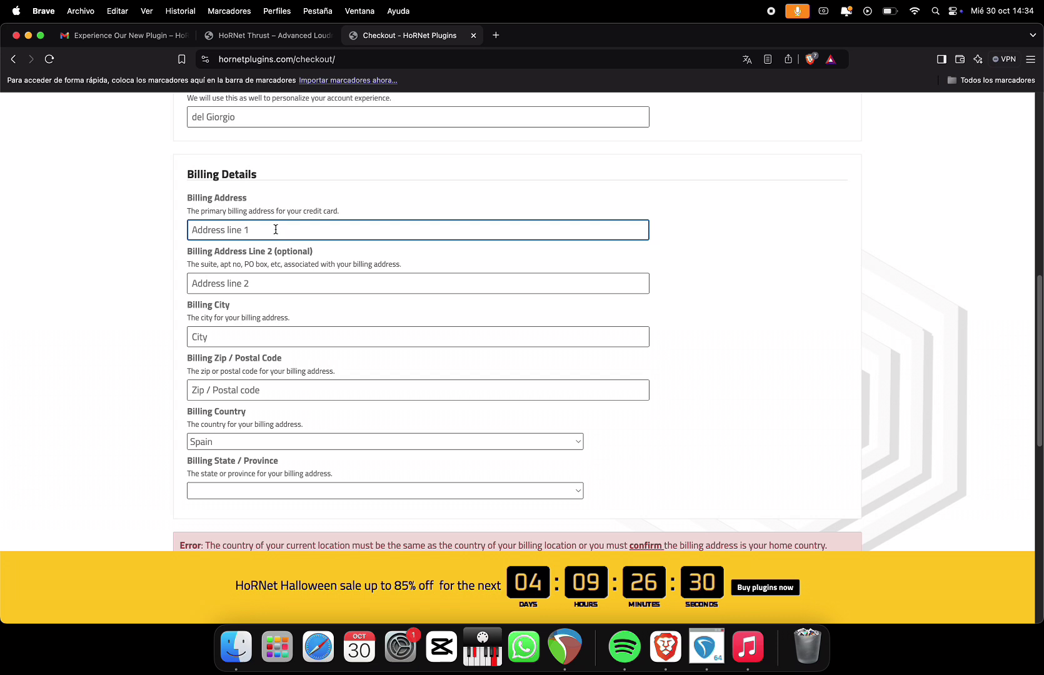
Step: Fill in the billing address, city, postal code and province, and submit the free download order
text(alcalà)
key(BackSpace)
key(BackSpace)
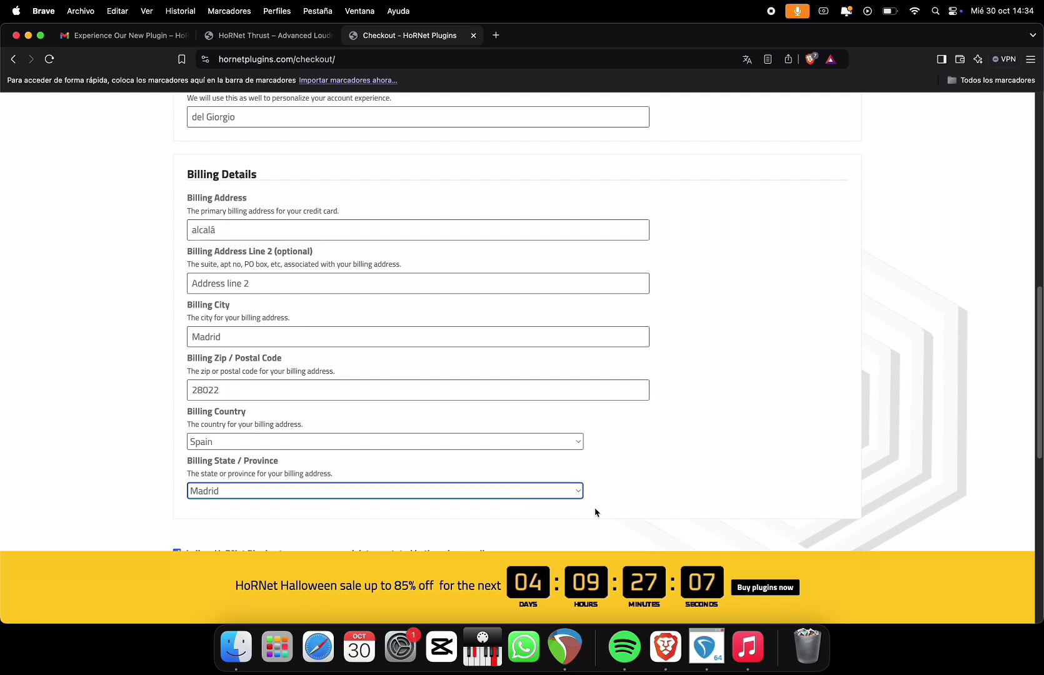
scroll(601, 509, down, 10)
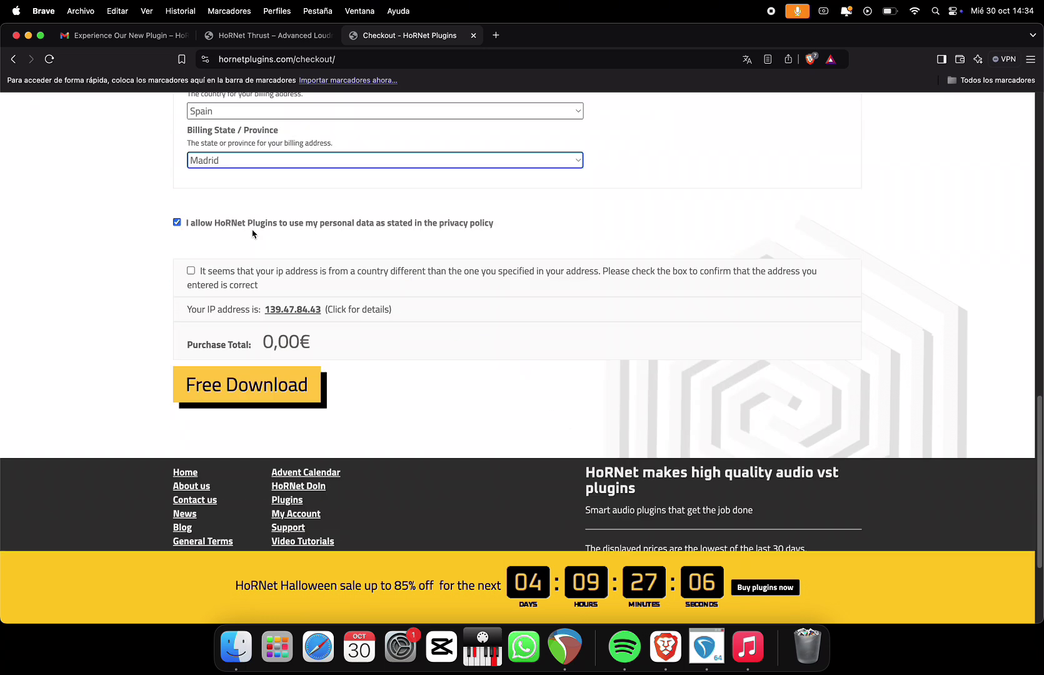
click(213, 391)
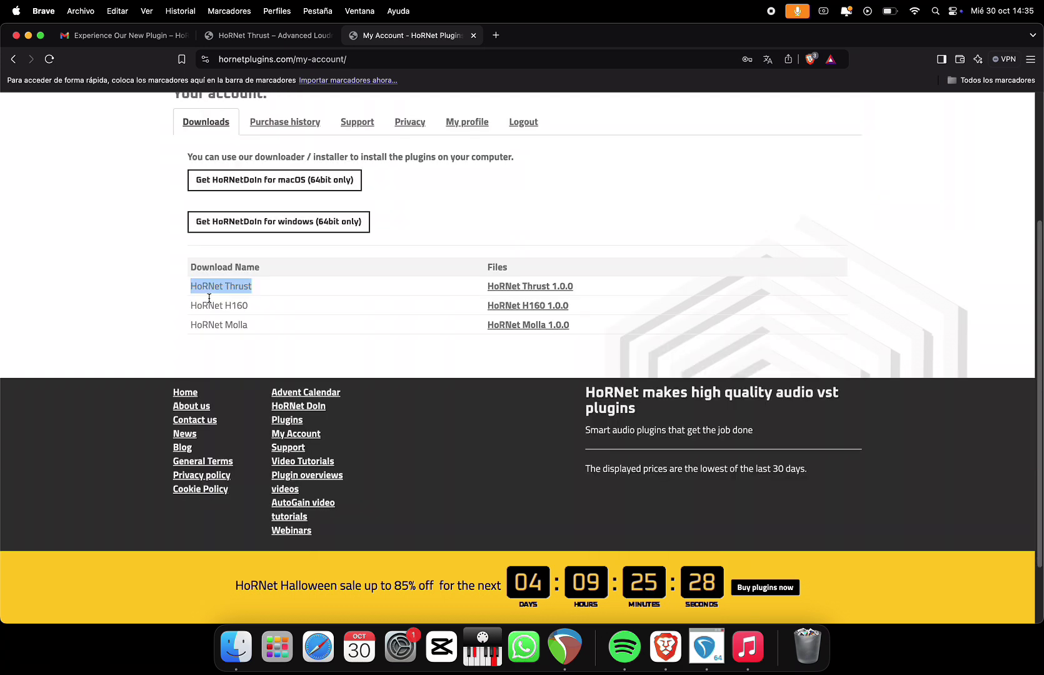
drag(200, 305, 249, 325)
click(260, 309)
click(254, 327)
scroll(255, 329, up, 2)
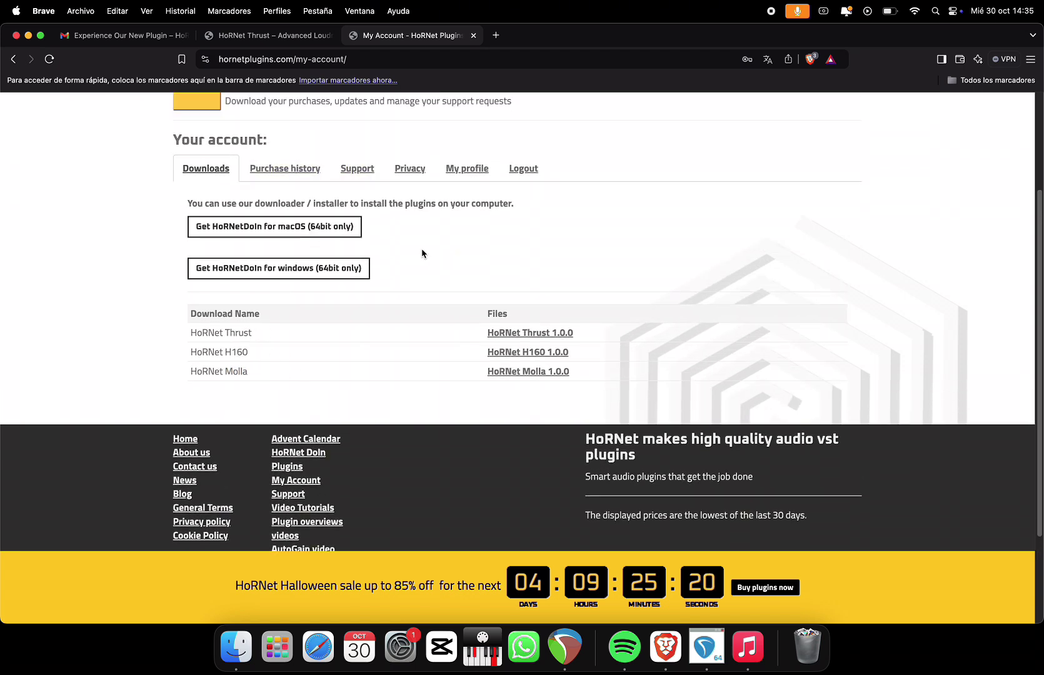
Step: Start downloading the HoRNetDoIn installer for macOS and cancel saving the file
click(312, 229)
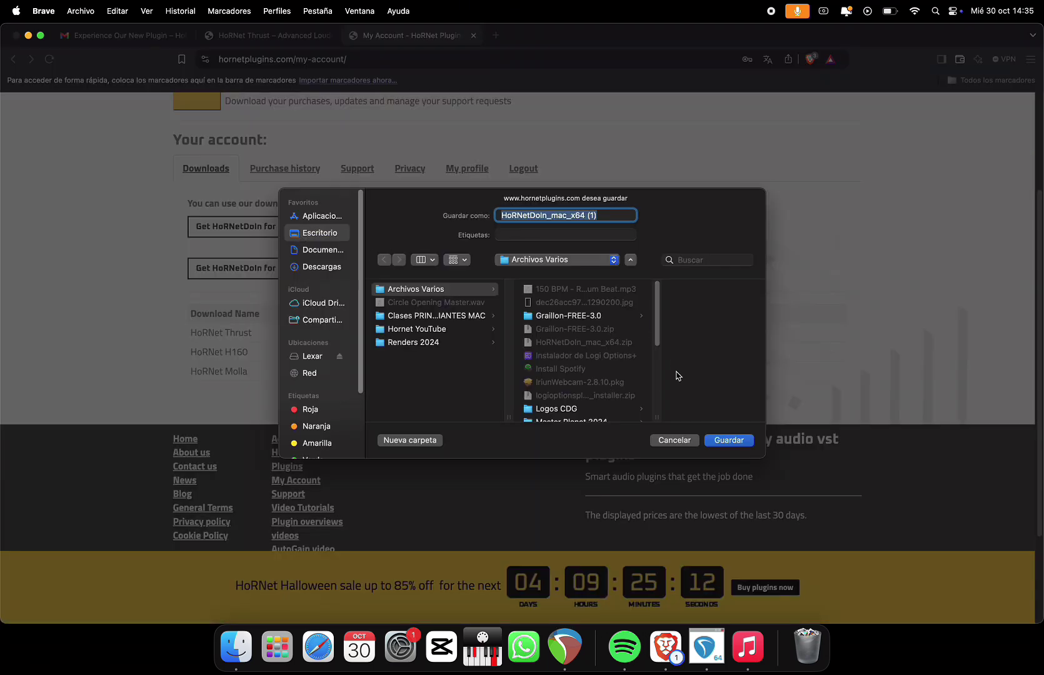
click(680, 443)
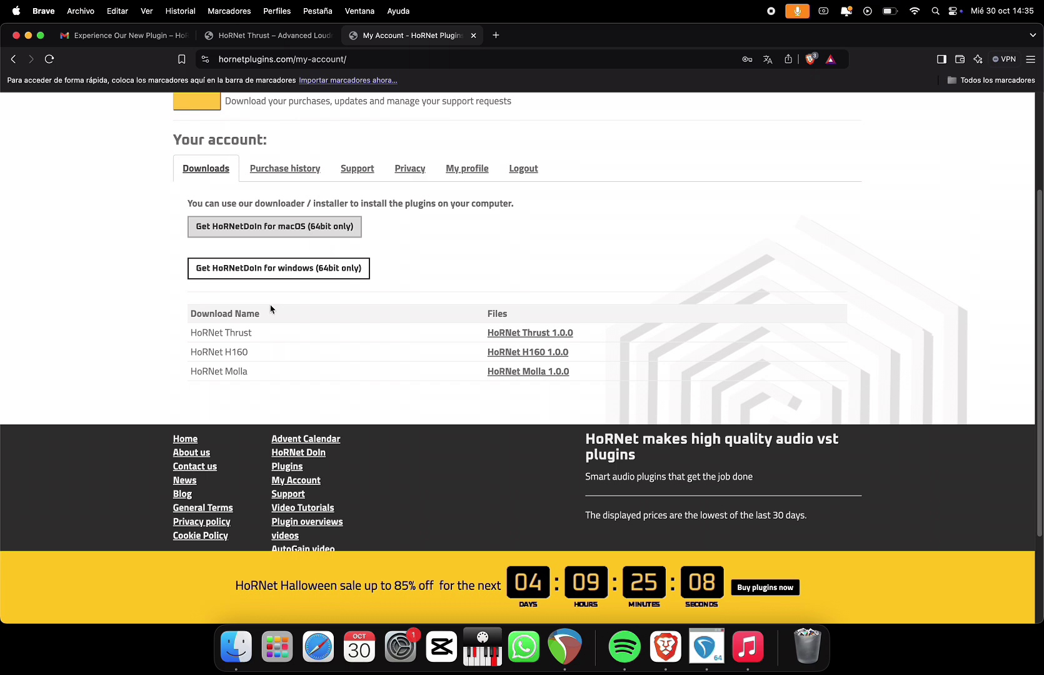
Step: Minimize the browser, open the Archivos Varios folder on the desktop, and launch HoRNetDoIn from its release folder
click(29, 36)
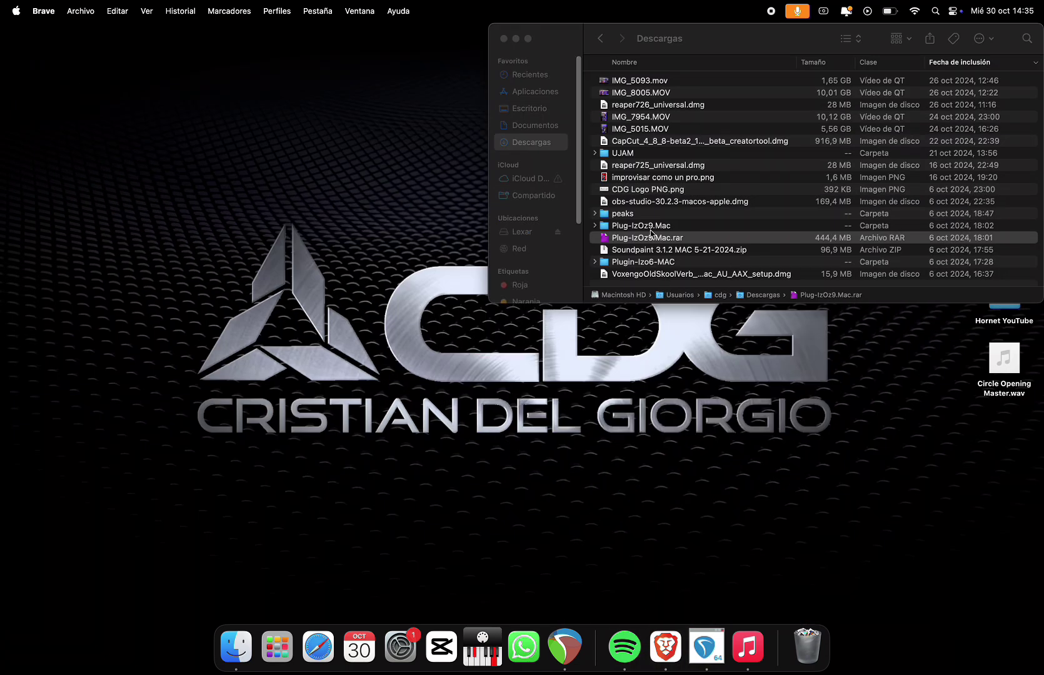
click(720, 492)
click(1005, 181)
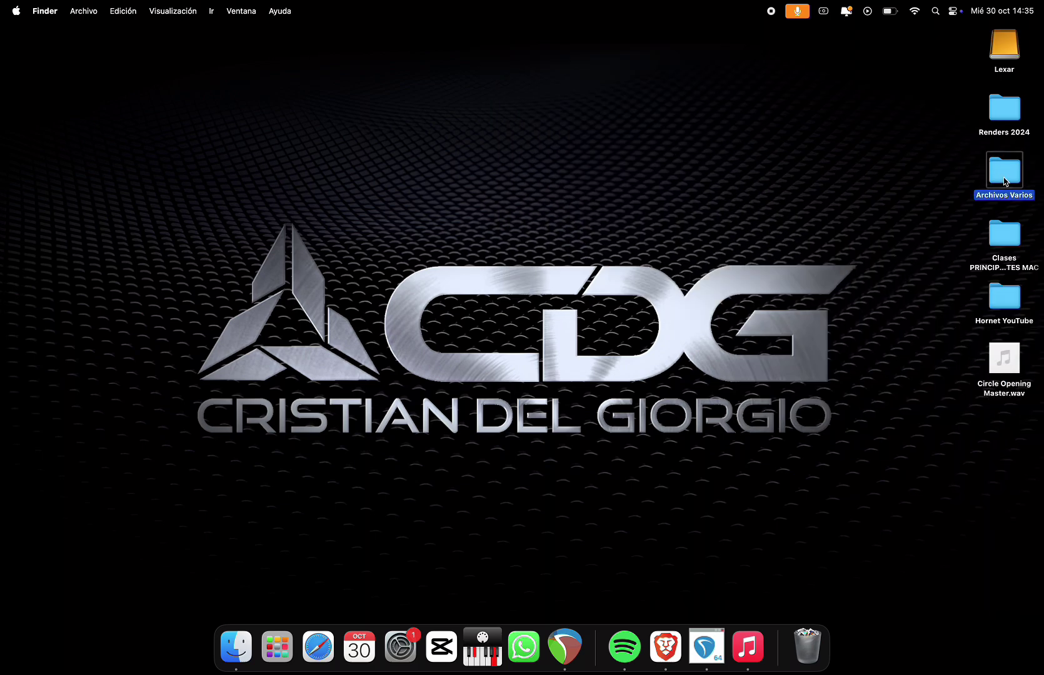
double_click(1004, 181)
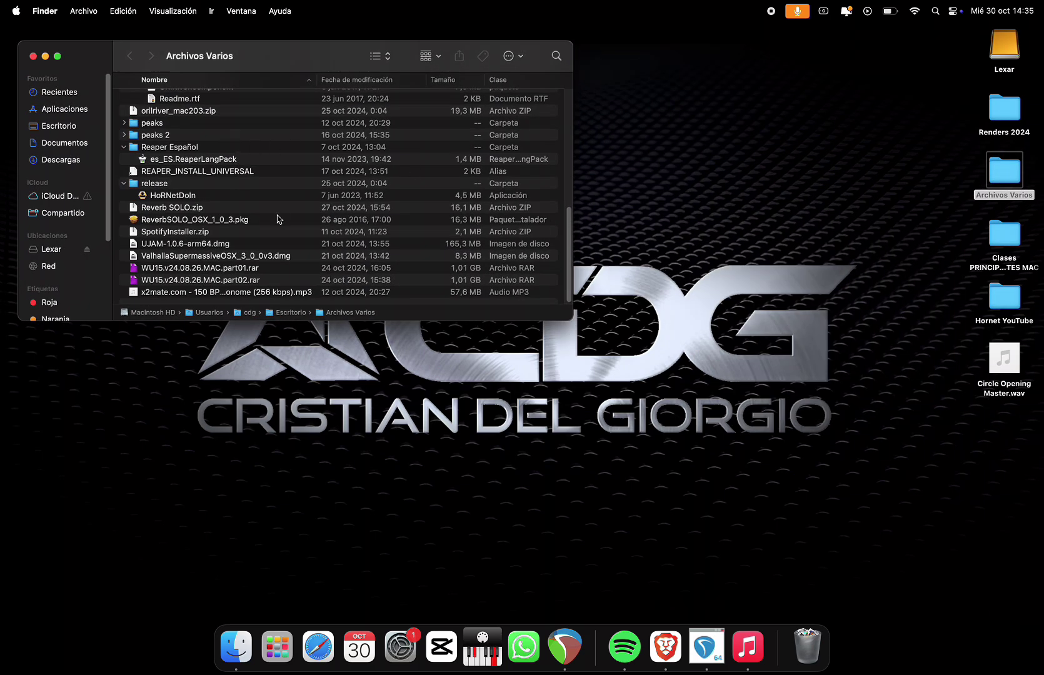
click(180, 199)
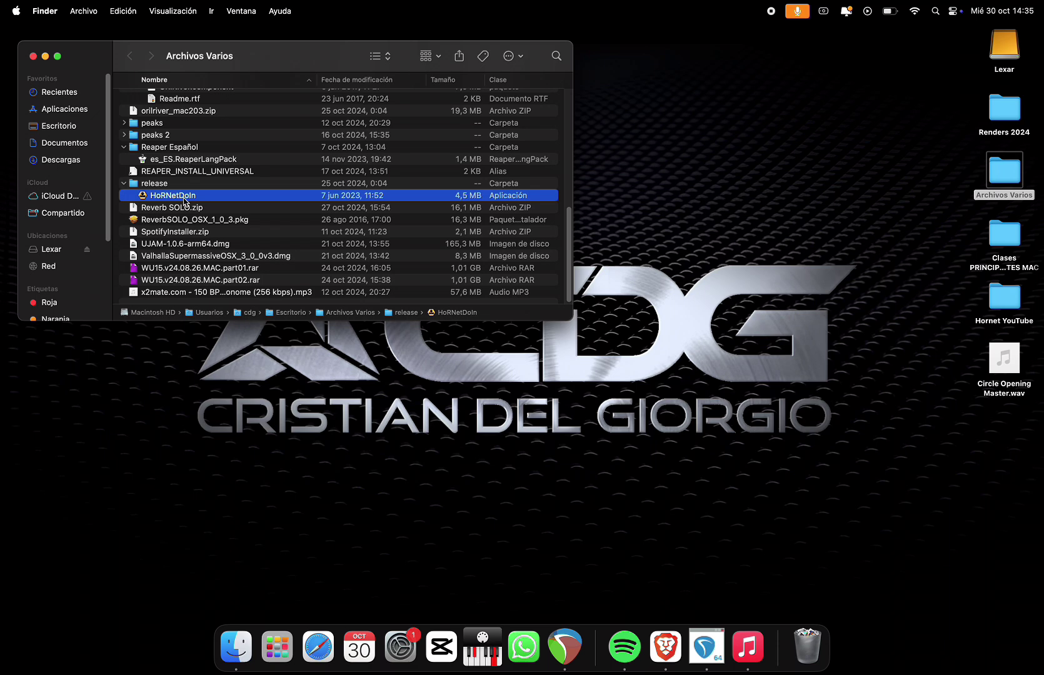
double_click(185, 200)
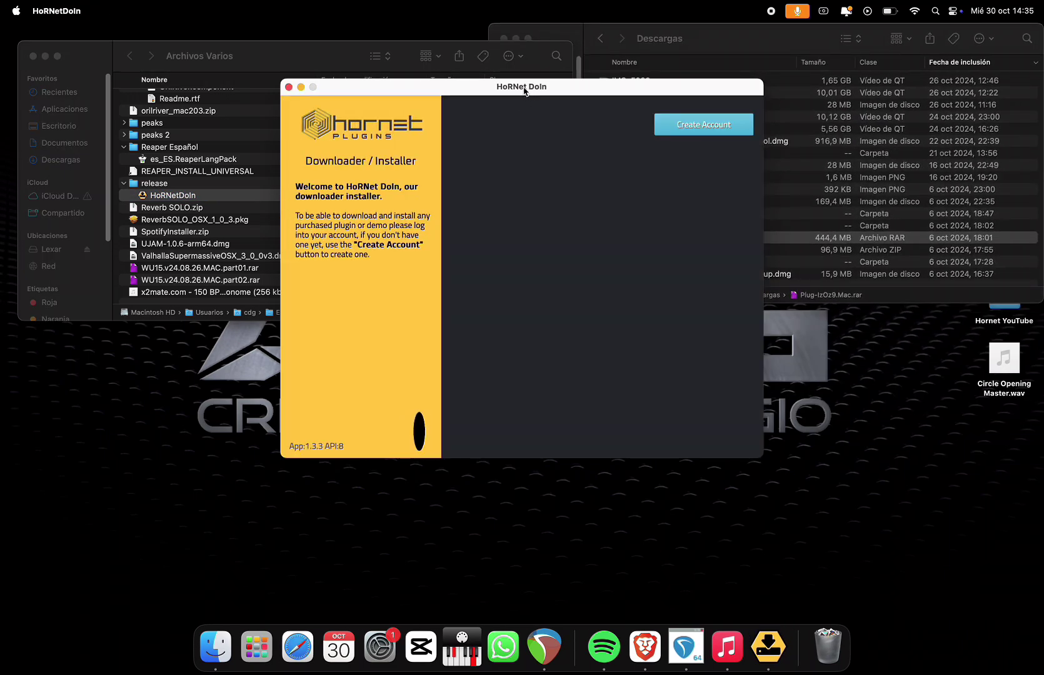
Step: Enter the account username and password in HoRNet DoIn and log in
click(523, 243)
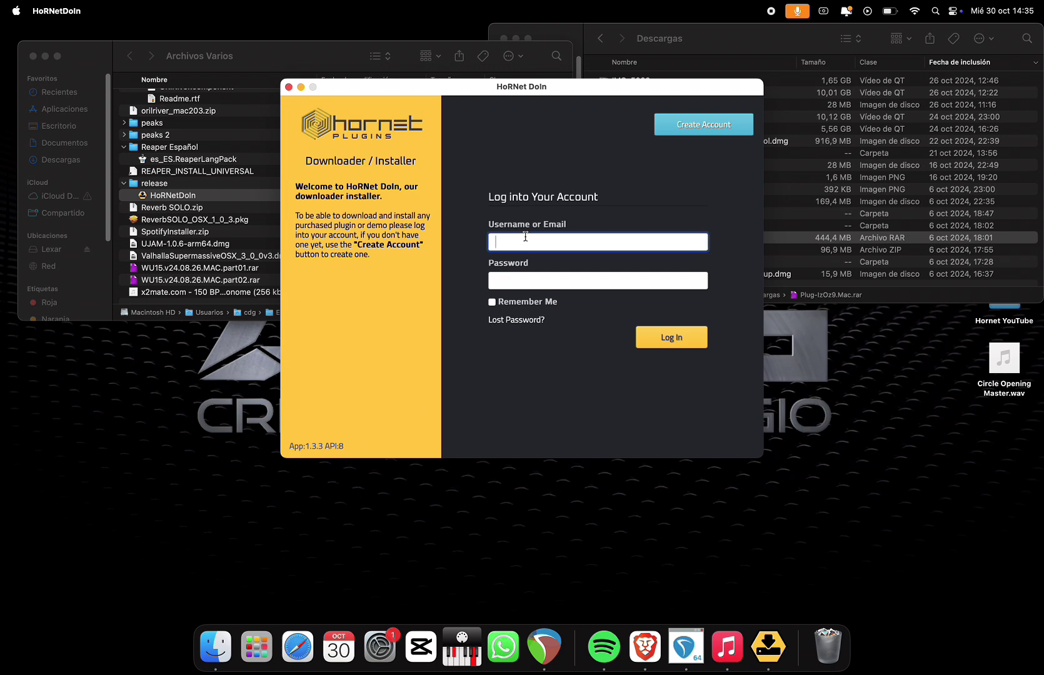
key(Tab)
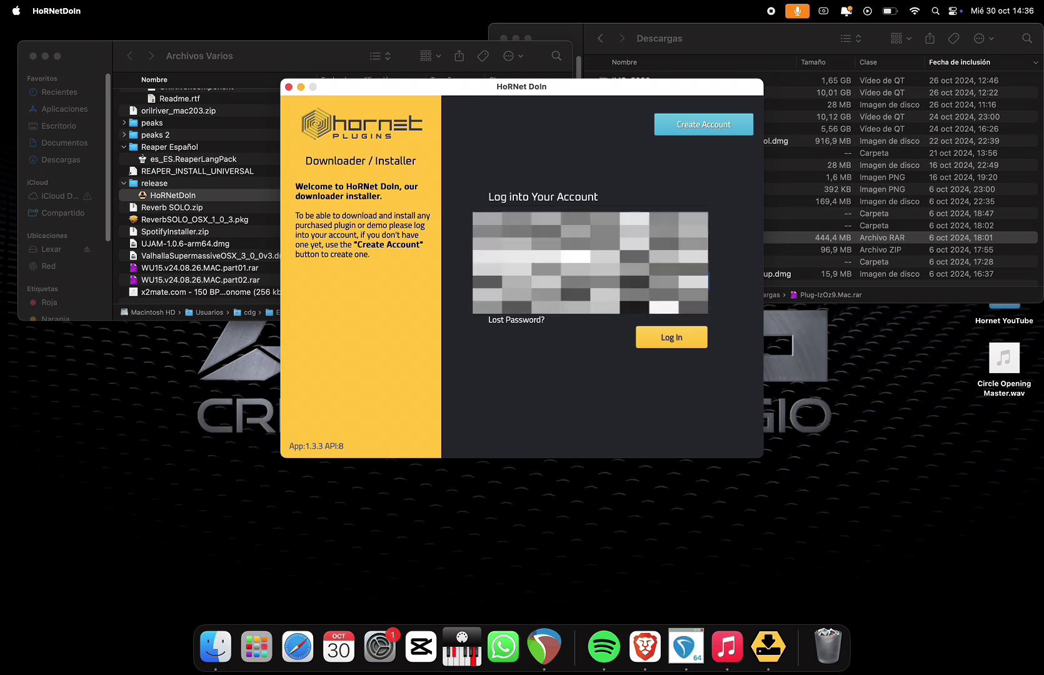
key(Return)
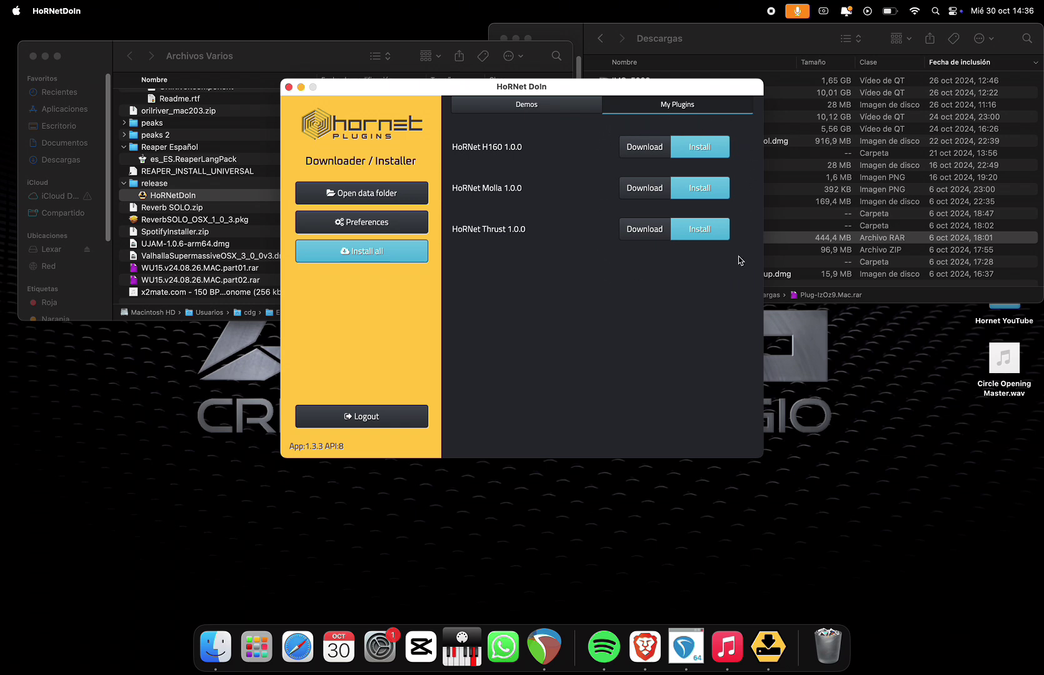
Step: Download HoRNet H160 1.0.0 and start its installation in Audio Unit, VST 2.4, VST 3 and AAX formats
click(645, 147)
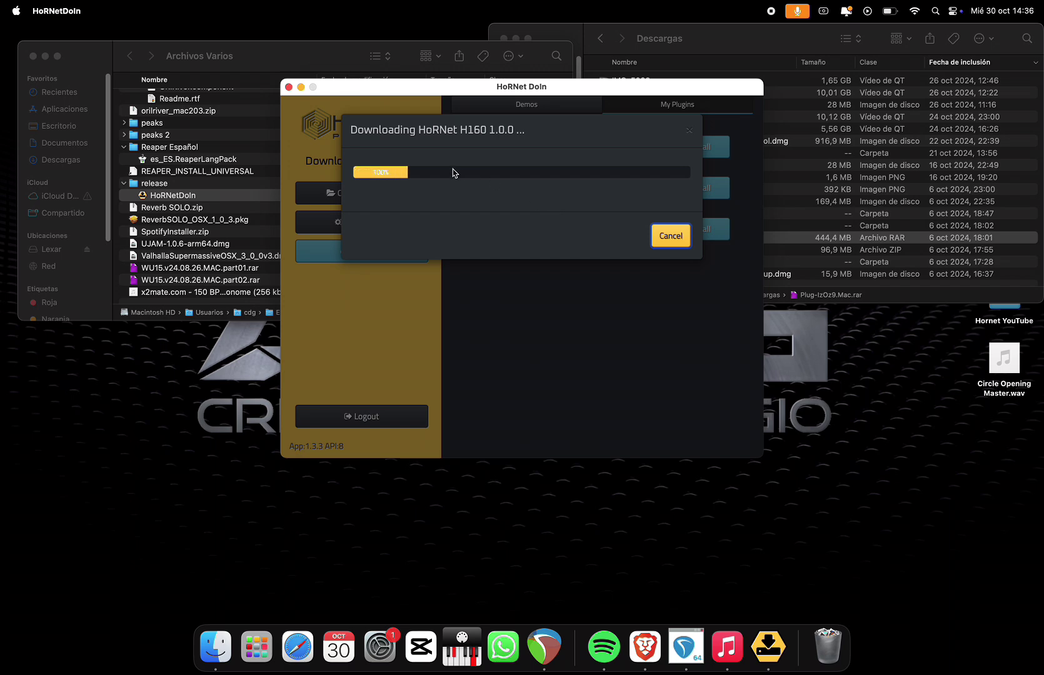
click(690, 184)
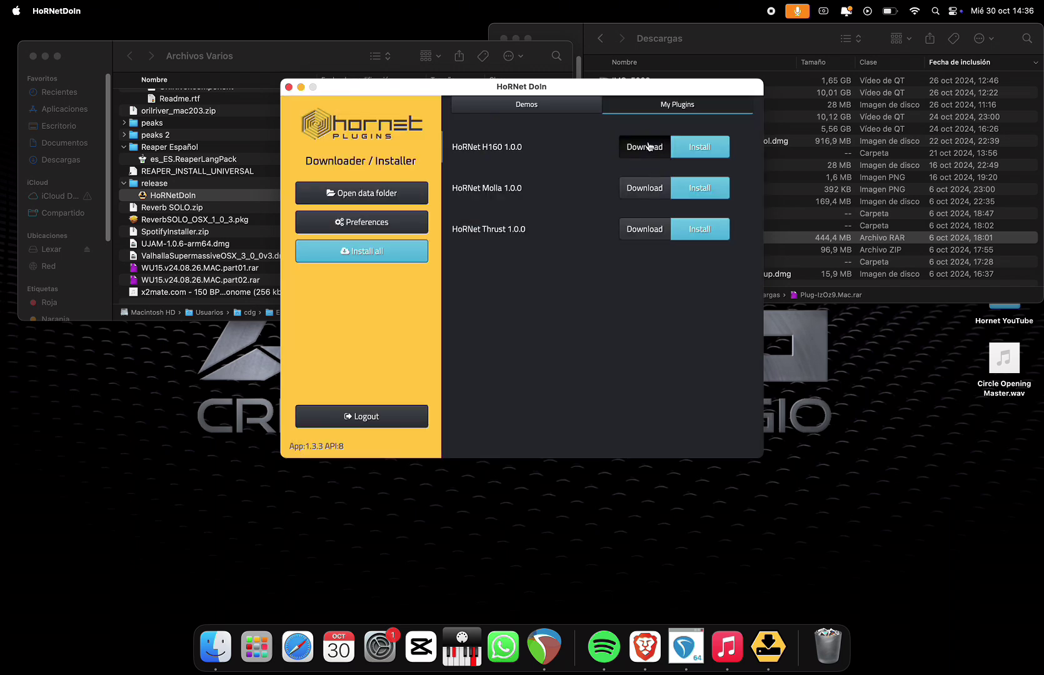
click(701, 148)
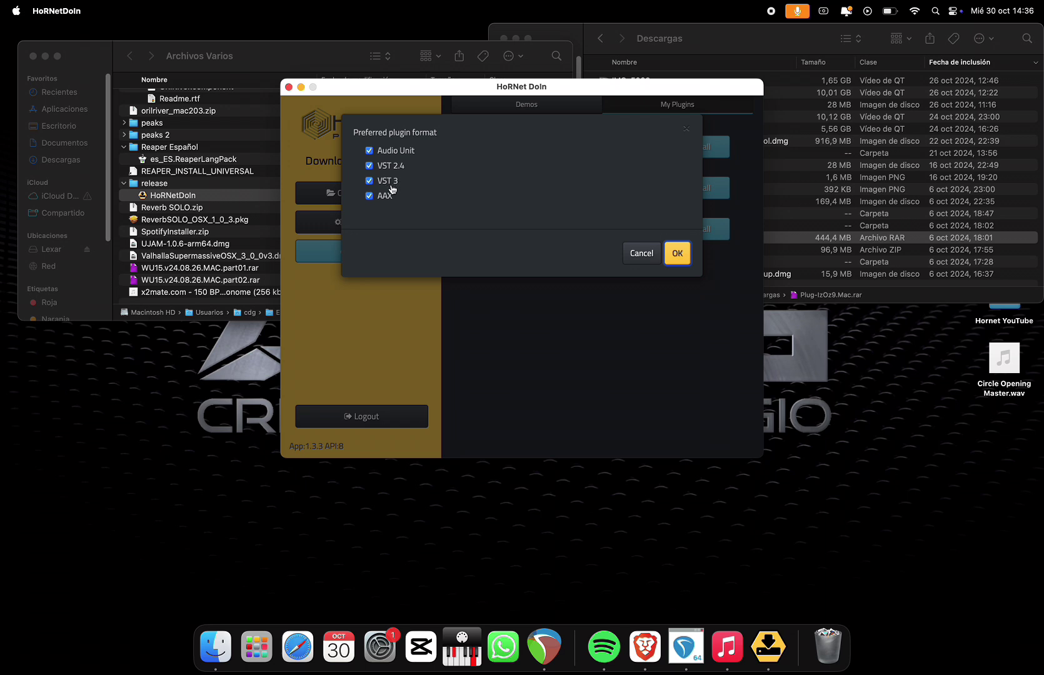
click(677, 253)
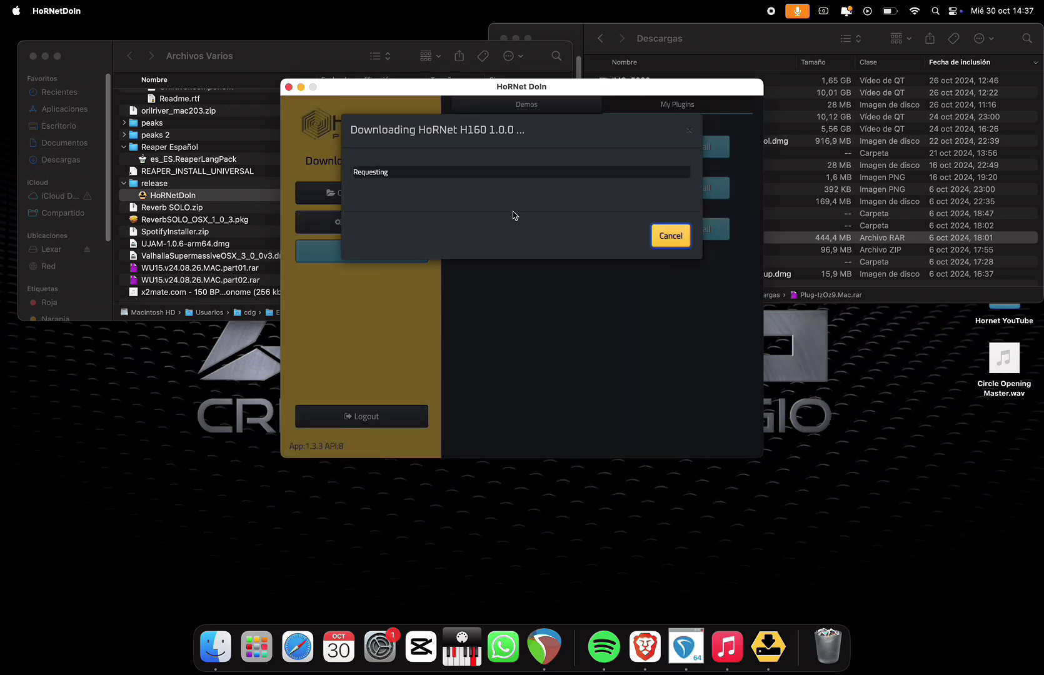
Step: Dismiss the download dialog, clear the HoRNet DoIn and Finder windows off the desktop, and switch to REAPER
click(676, 182)
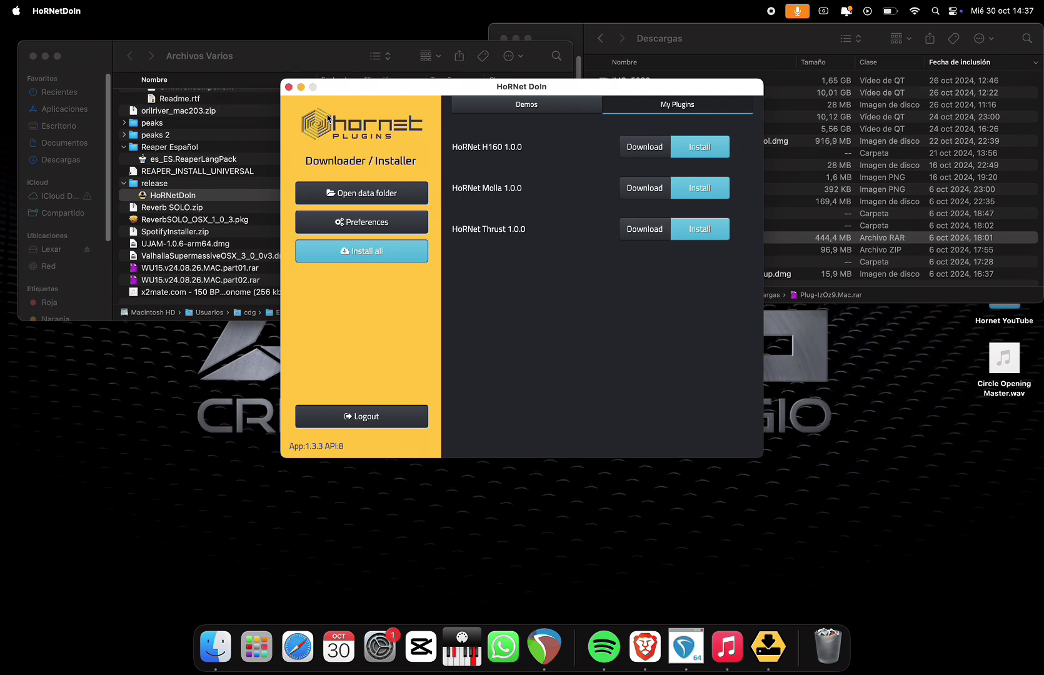
click(301, 87)
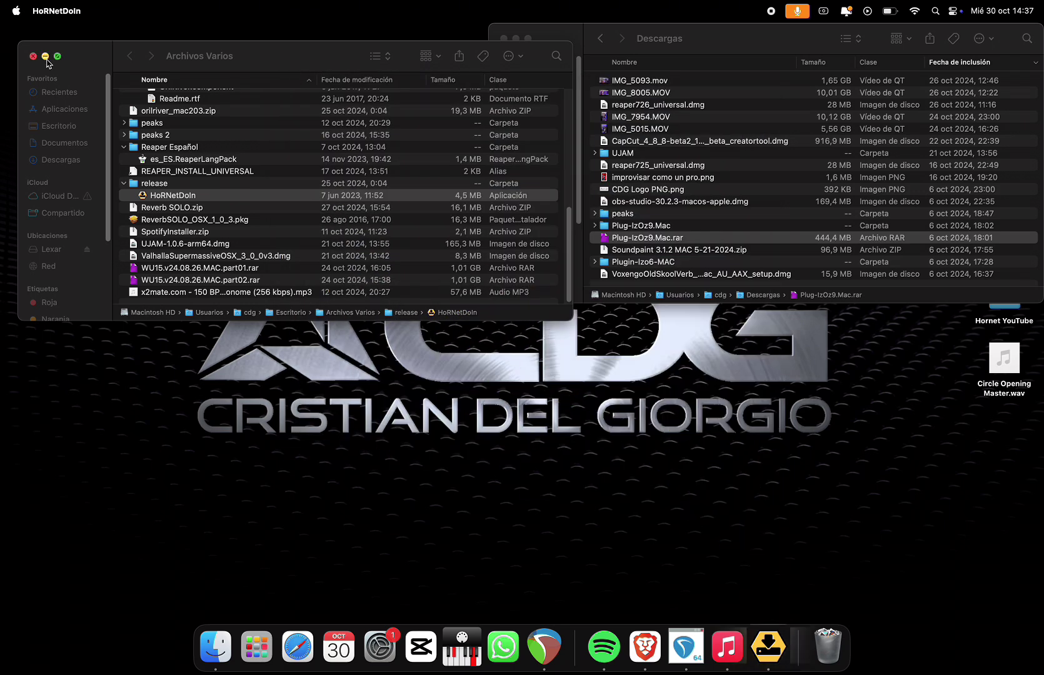
click(45, 56)
click(516, 40)
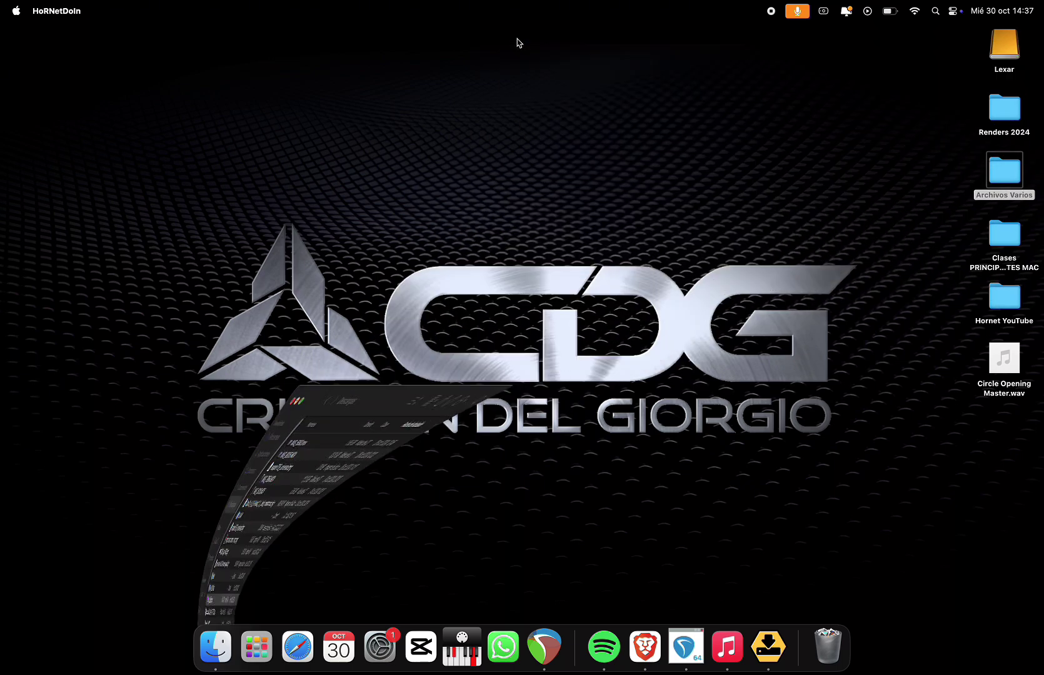
click(553, 644)
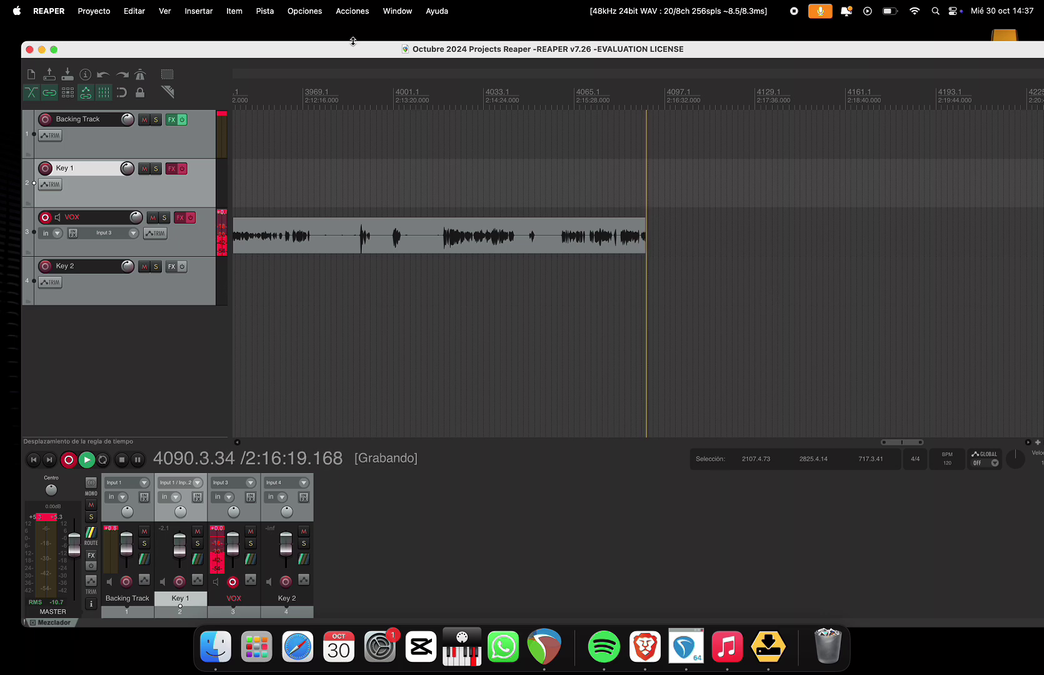
Step: Rescan the VST plugin paths in REAPER's VST preferences and accept the settings
click(303, 11)
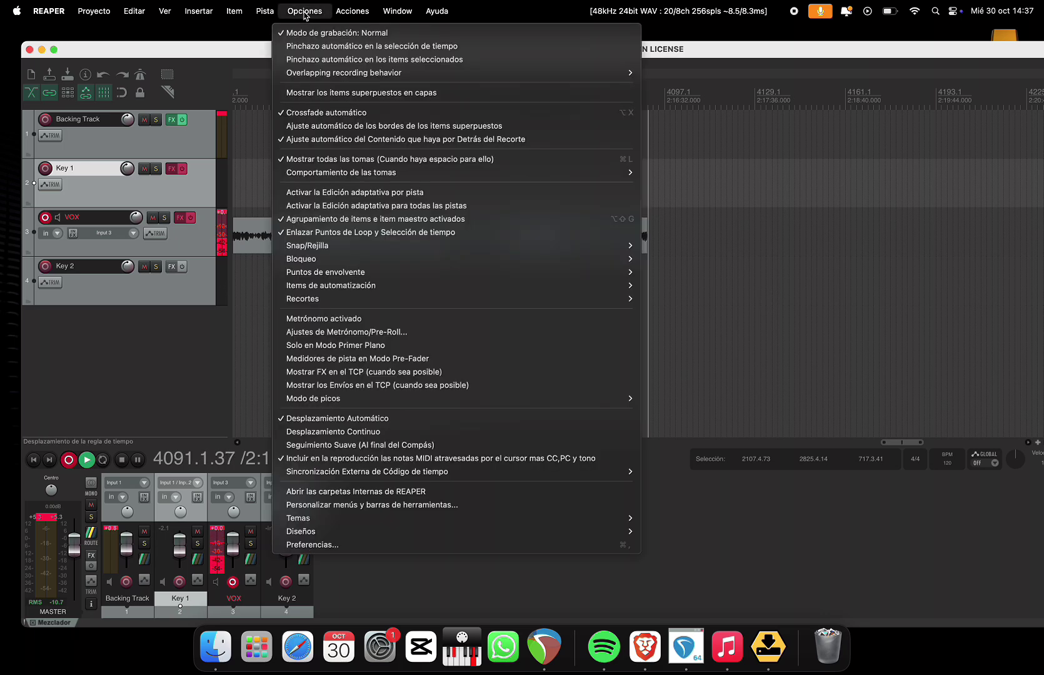
click(424, 545)
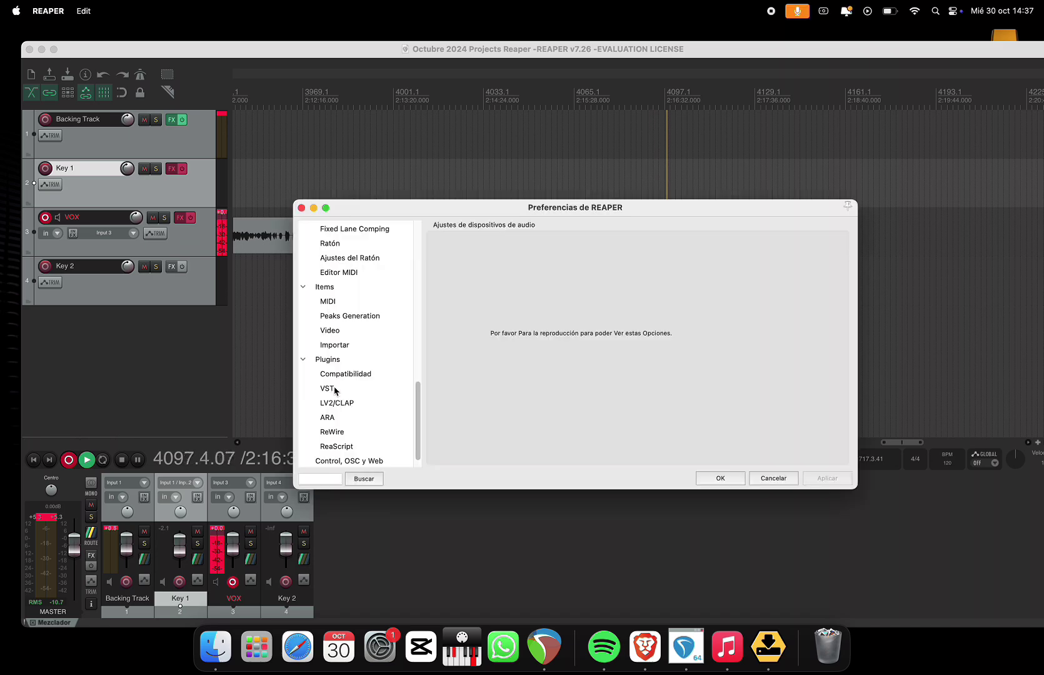
click(331, 389)
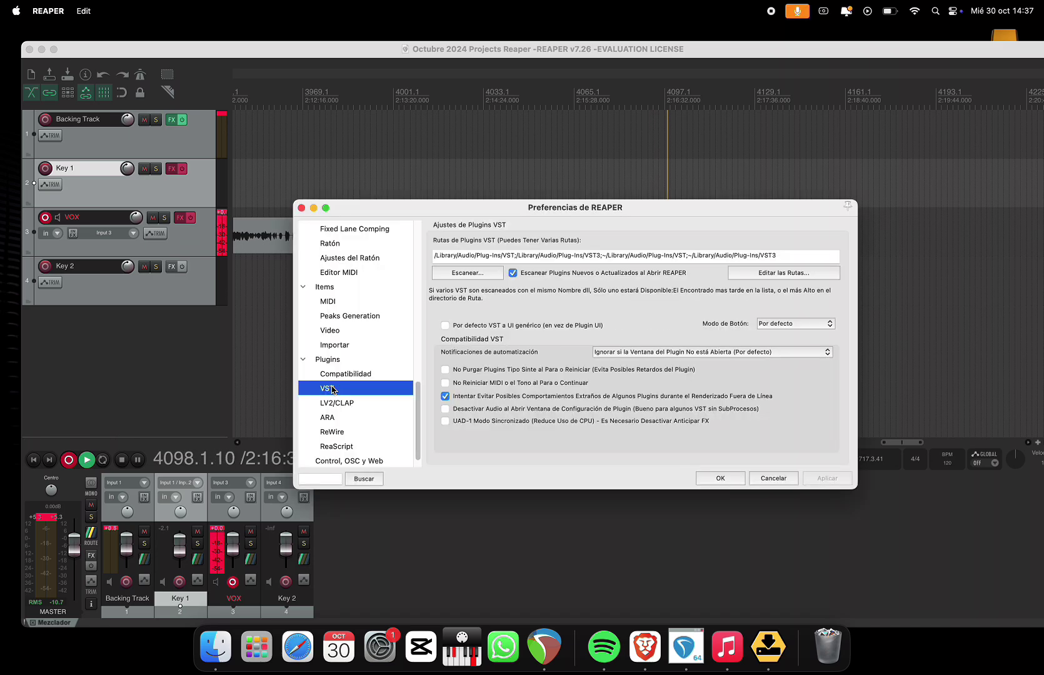
click(469, 275)
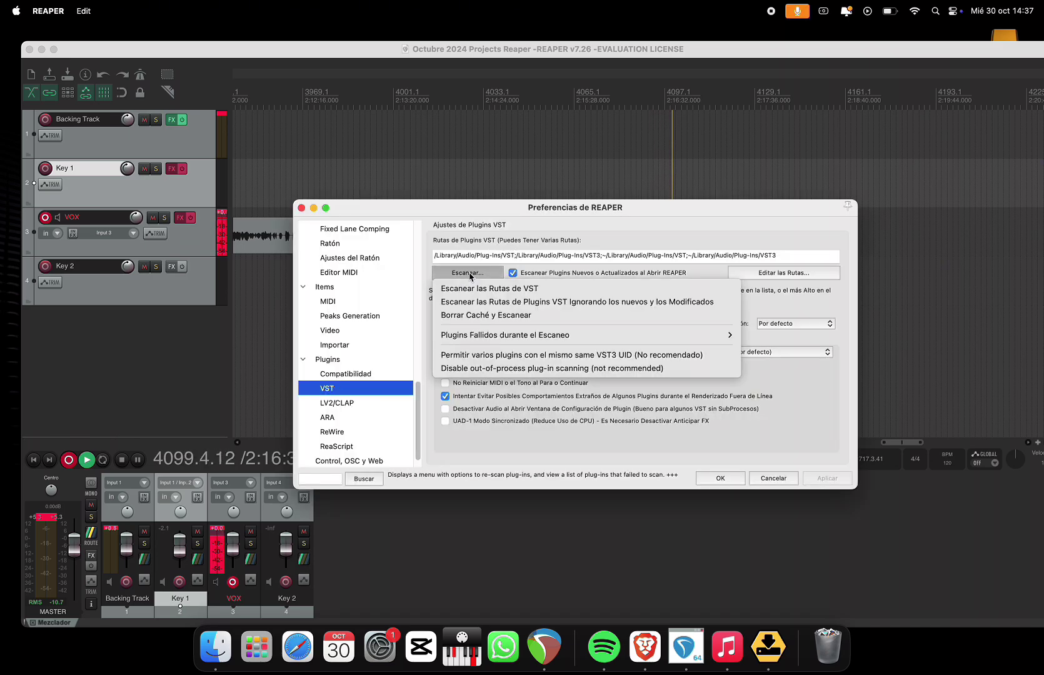
click(475, 291)
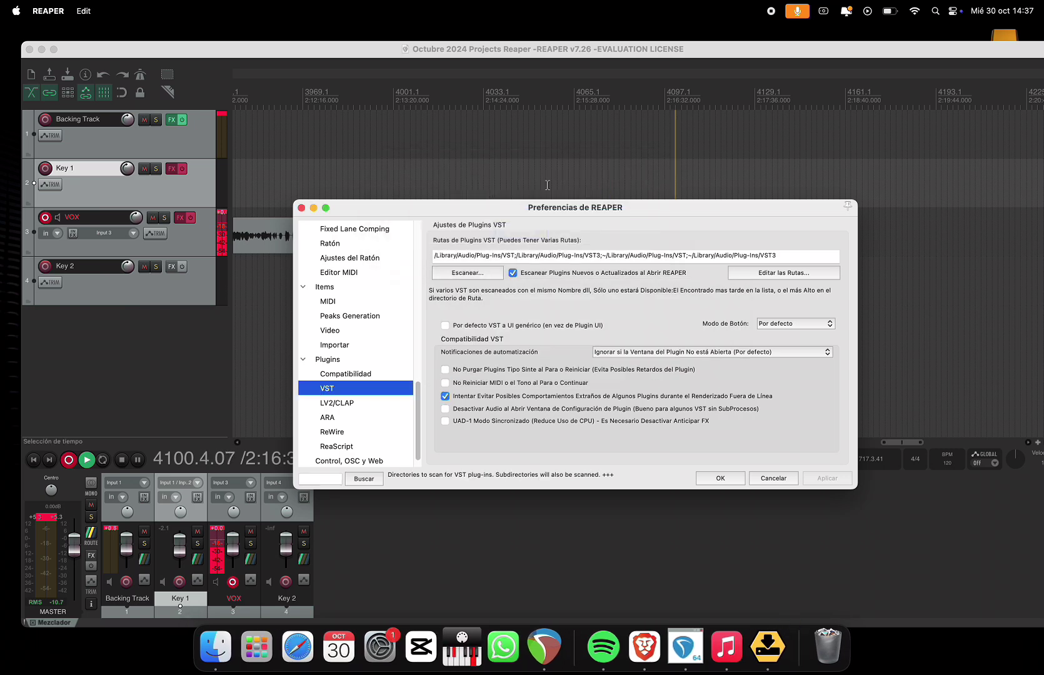
click(720, 478)
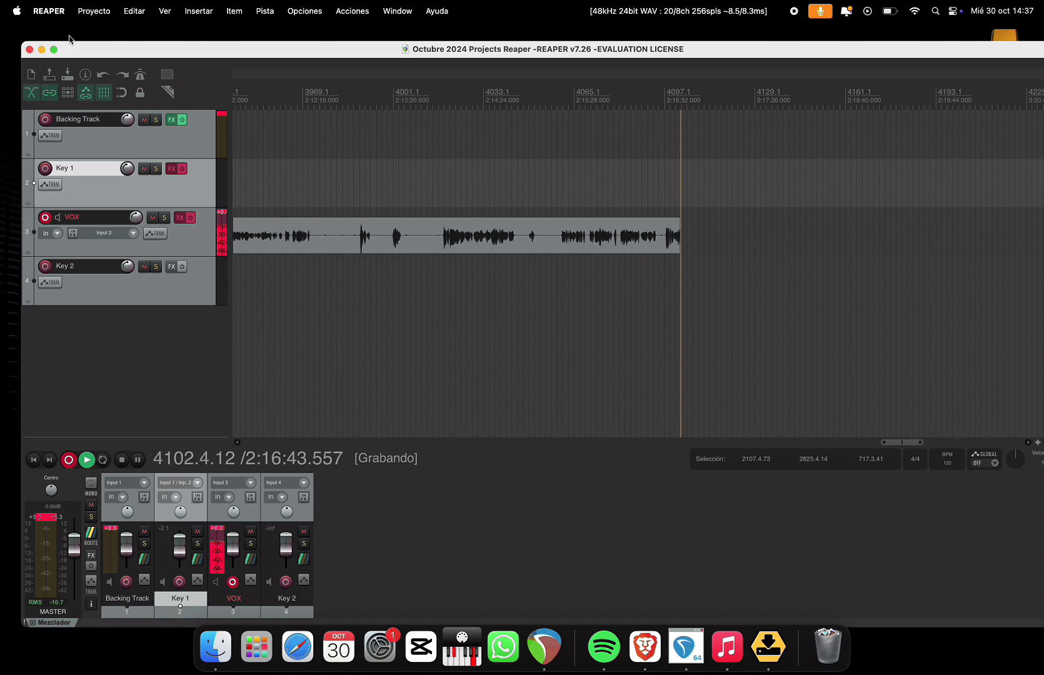
Step: Place Circle Opening Master.wav from the desktop on the Backing Track and remove HoRNetMolla from that track's effects
key(F11)
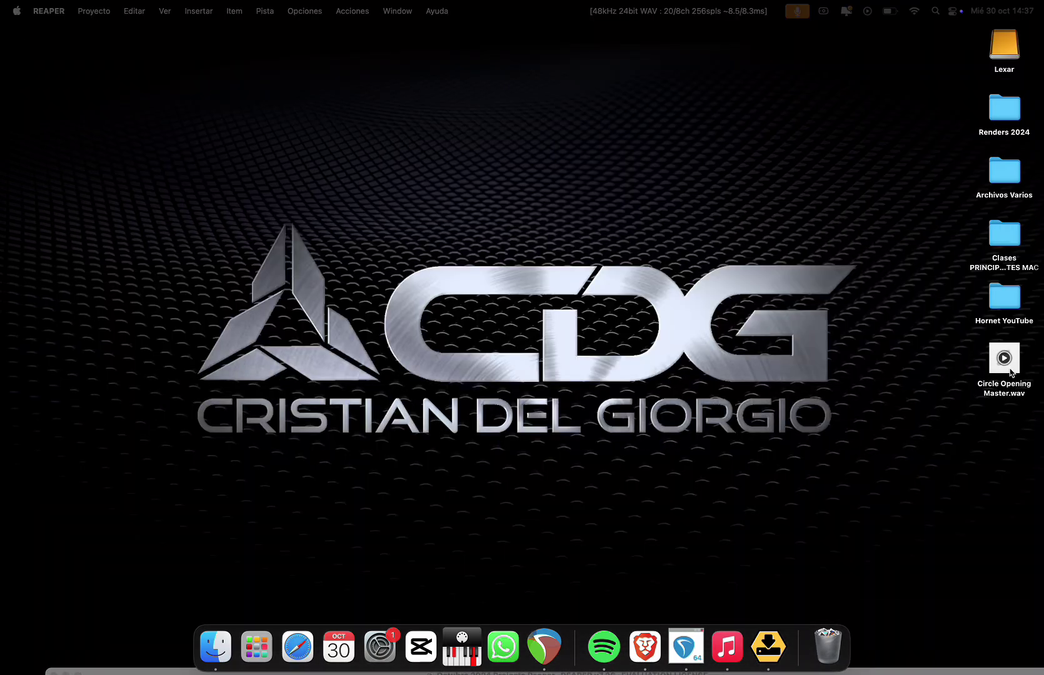
drag(1010, 373, 719, 147)
click(171, 120)
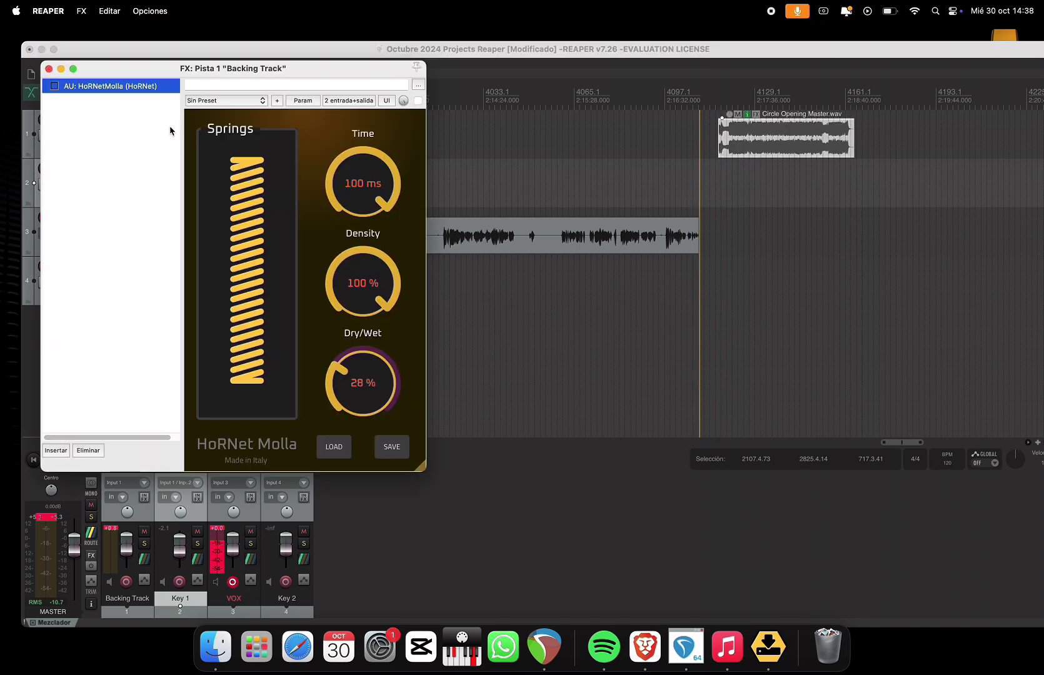
click(80, 88)
key(Delete)
Step: Find h160 and insert AU: HoRNetH160 on the Backing Track, then place its window below the track's audio item
double_click(80, 100)
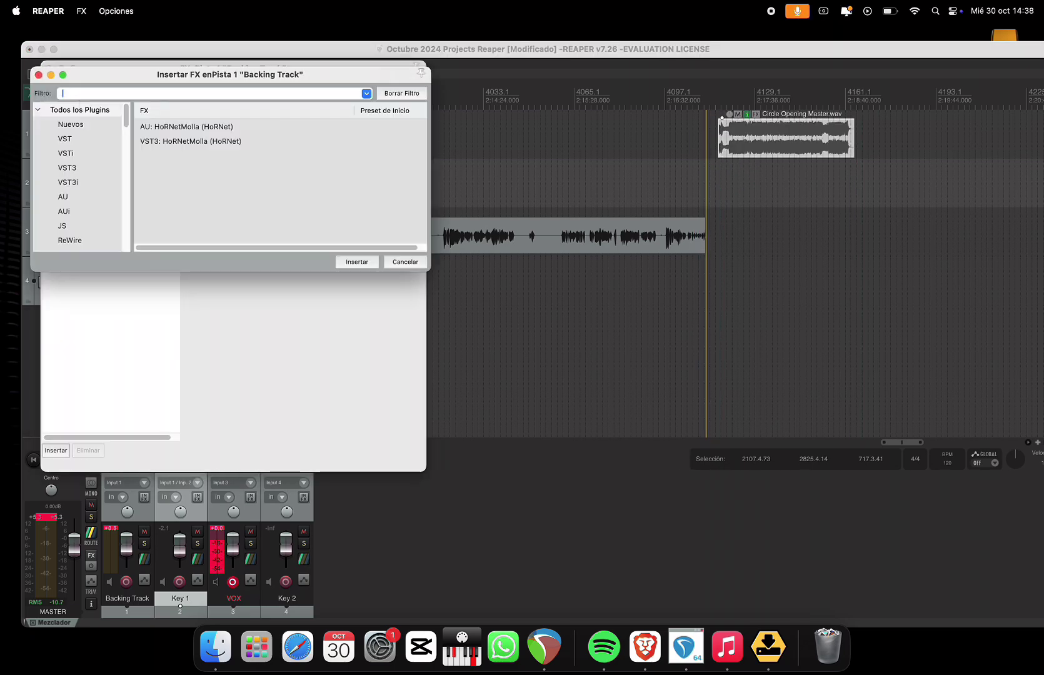
text(h160)
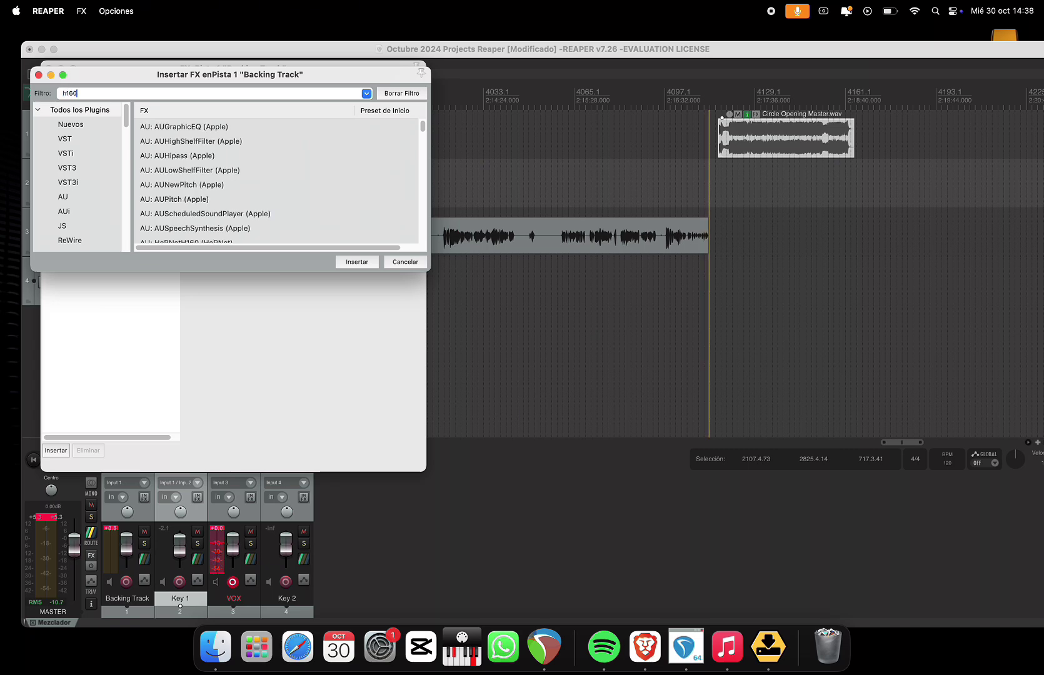
double_click(200, 126)
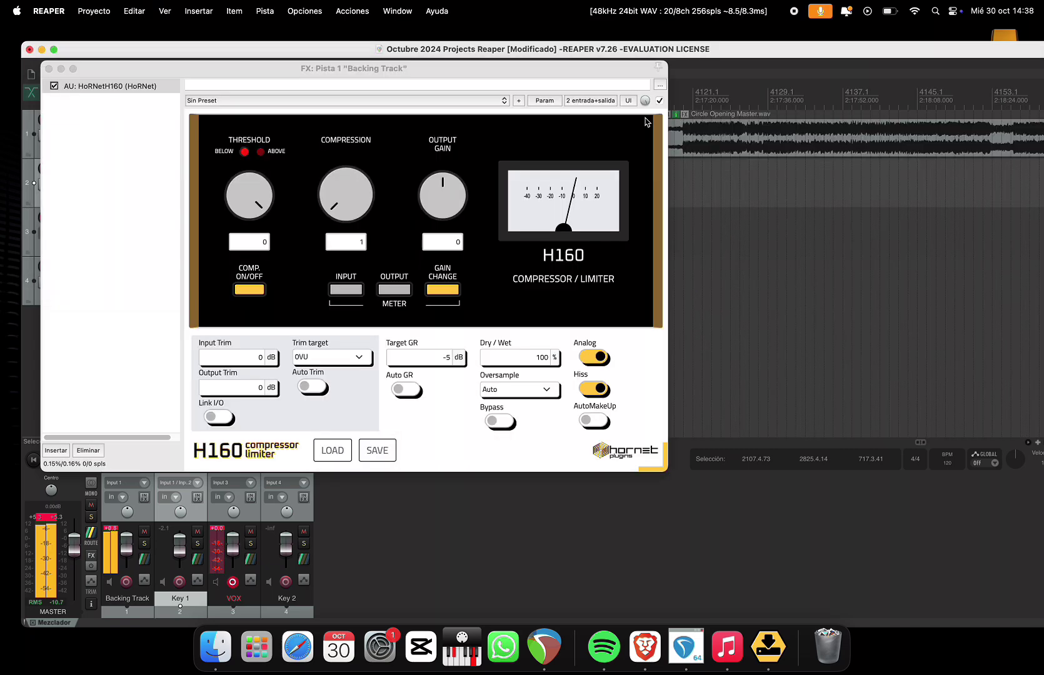
drag(519, 78, 684, 200)
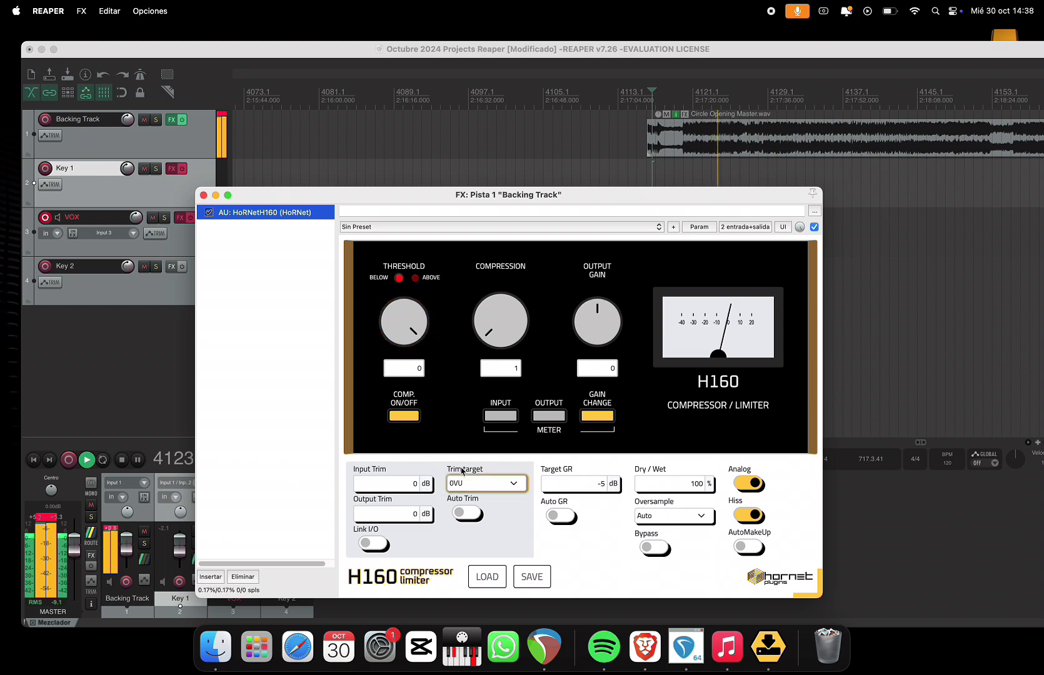
Step: Raise the H160 compression to about 10.6 and the output gain to about 4.9
click(404, 321)
drag(486, 305, 486, 297)
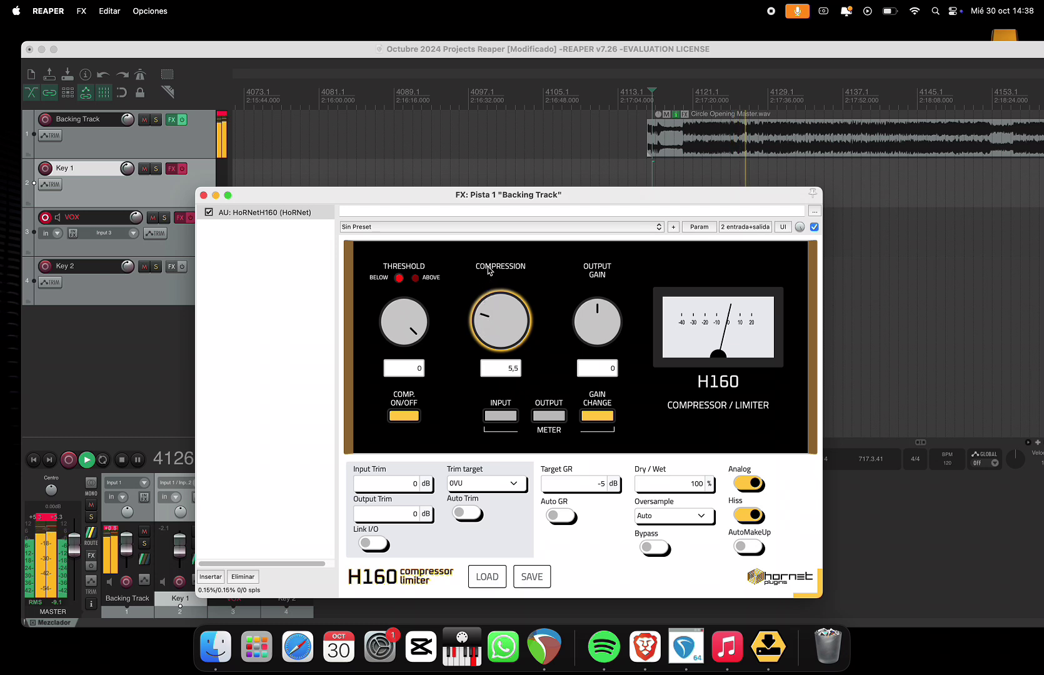
drag(506, 209, 507, 207)
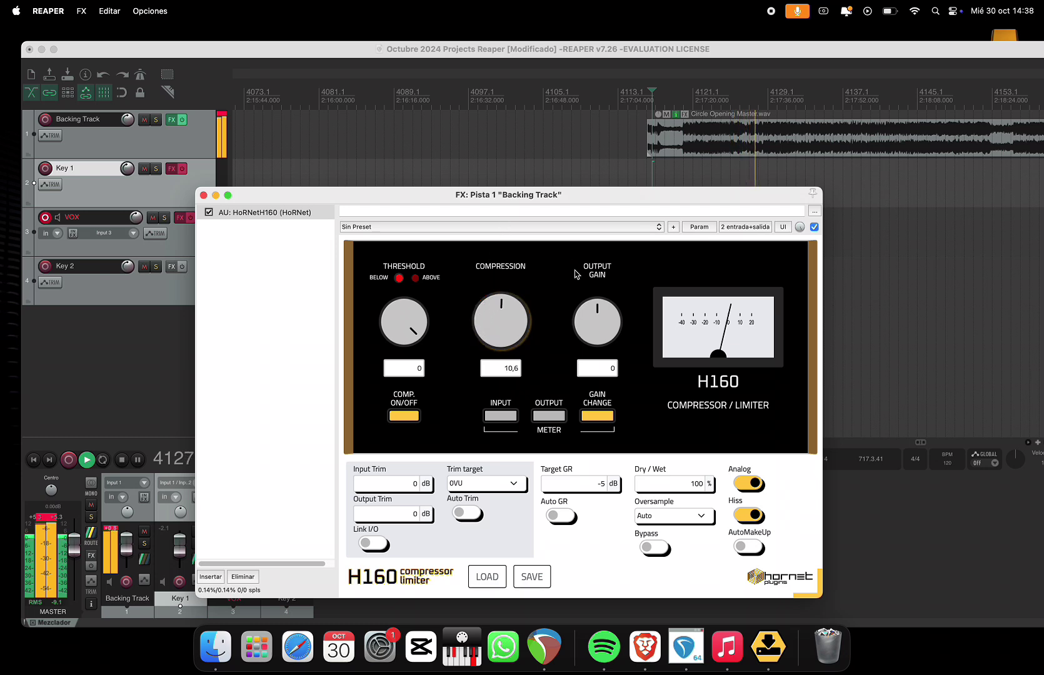
drag(585, 334, 588, 337)
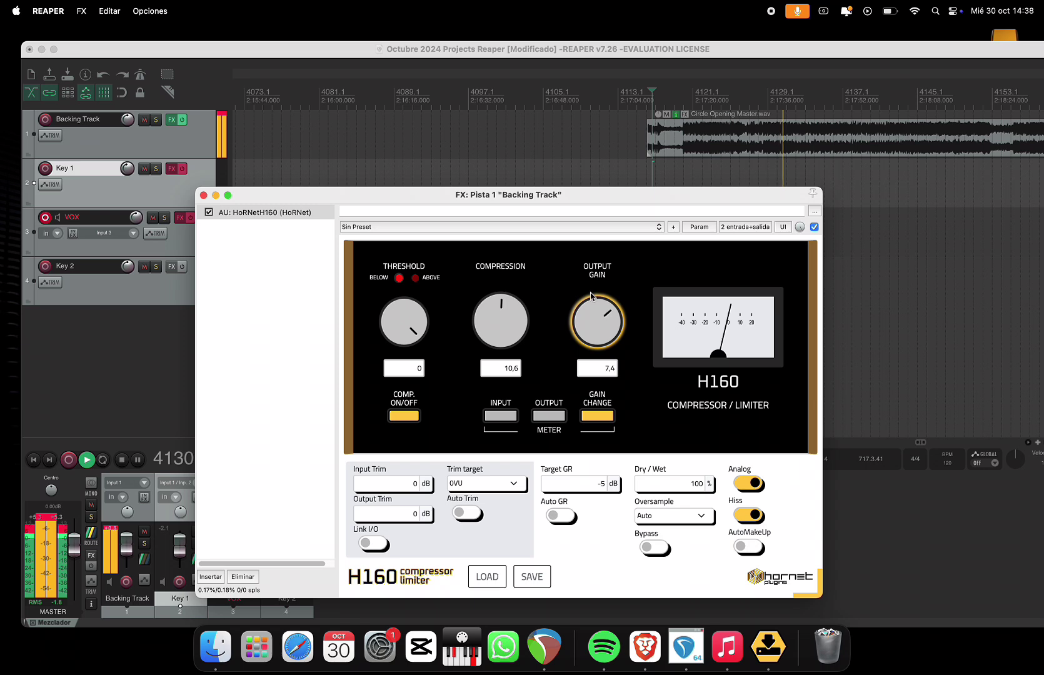
Step: Lower the H160 threshold in stages to about -42.9 while the track plays
drag(409, 324, 411, 338)
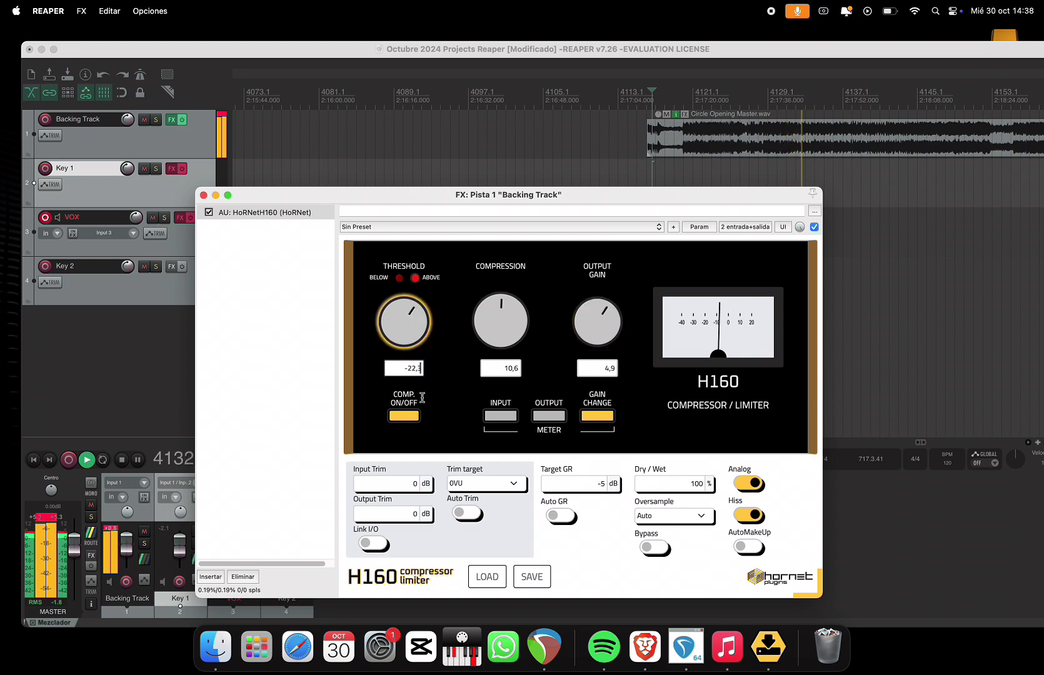
drag(423, 398, 396, 410)
drag(395, 334, 406, 356)
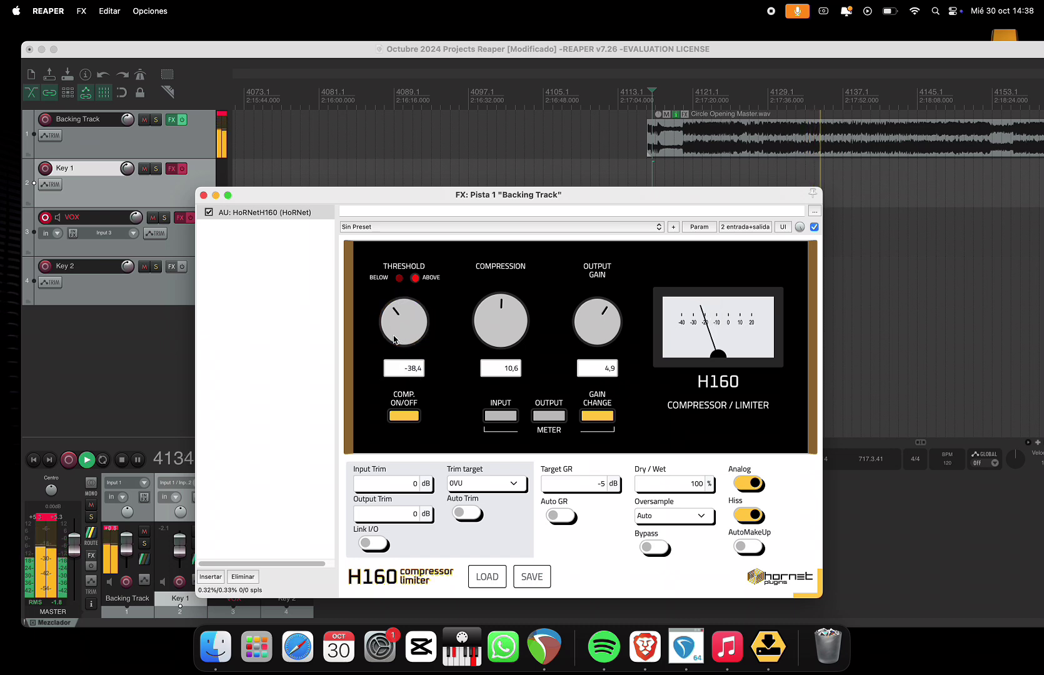
drag(399, 330, 426, 378)
Step: Set the threshold of the H160 compressor on the Backing Track to -0.2
key(super+a)
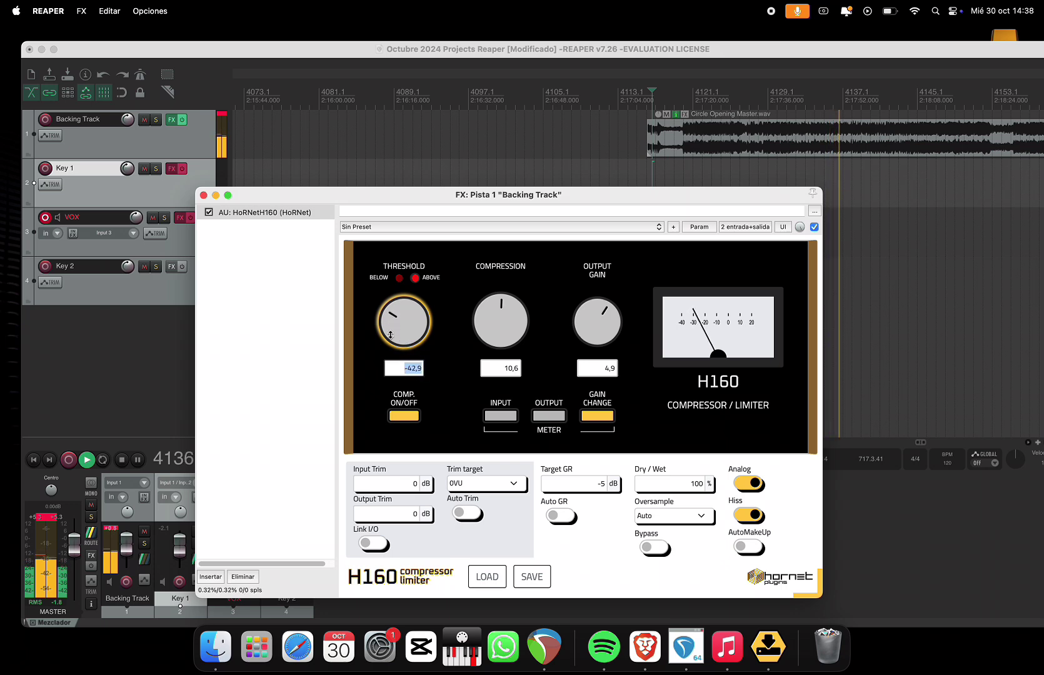
text(0,2)
key(Return)
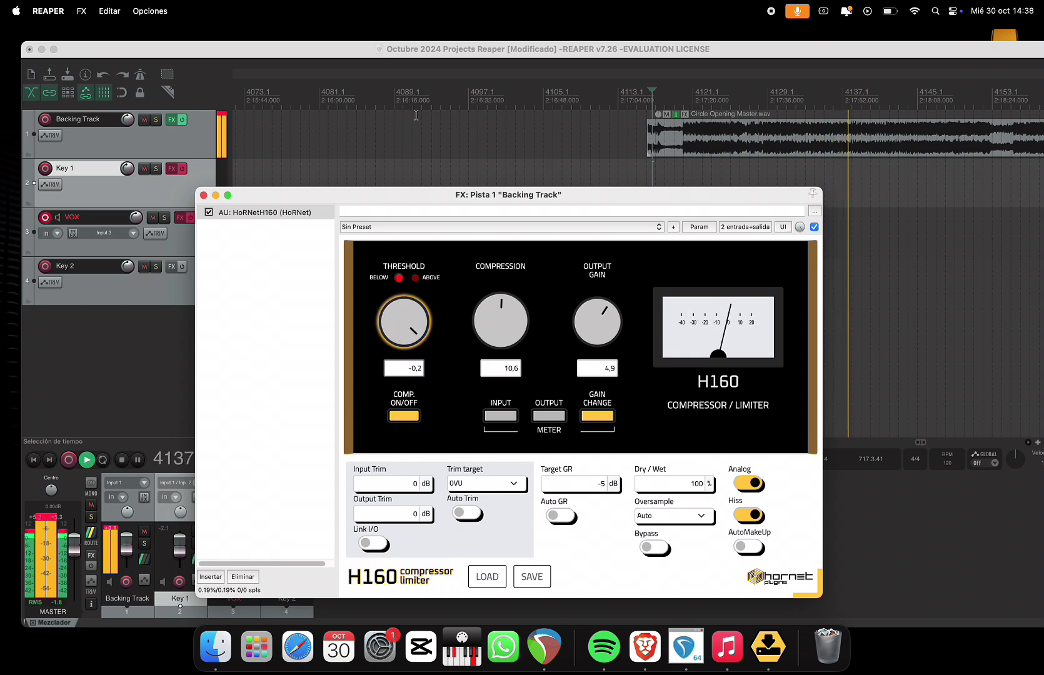
Step: Raise the H160 compression to 20 and lower the output gain to about -12.9, keeping Sin Preset selected
drag(493, 320, 520, 400)
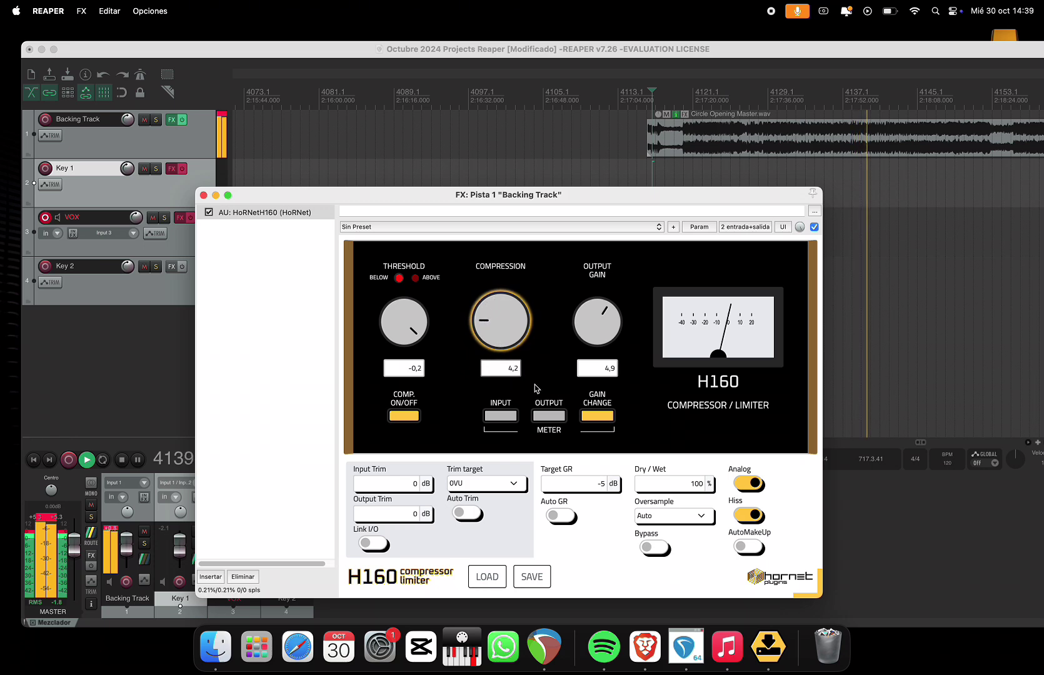
drag(597, 322, 603, 390)
drag(502, 313, 519, 104)
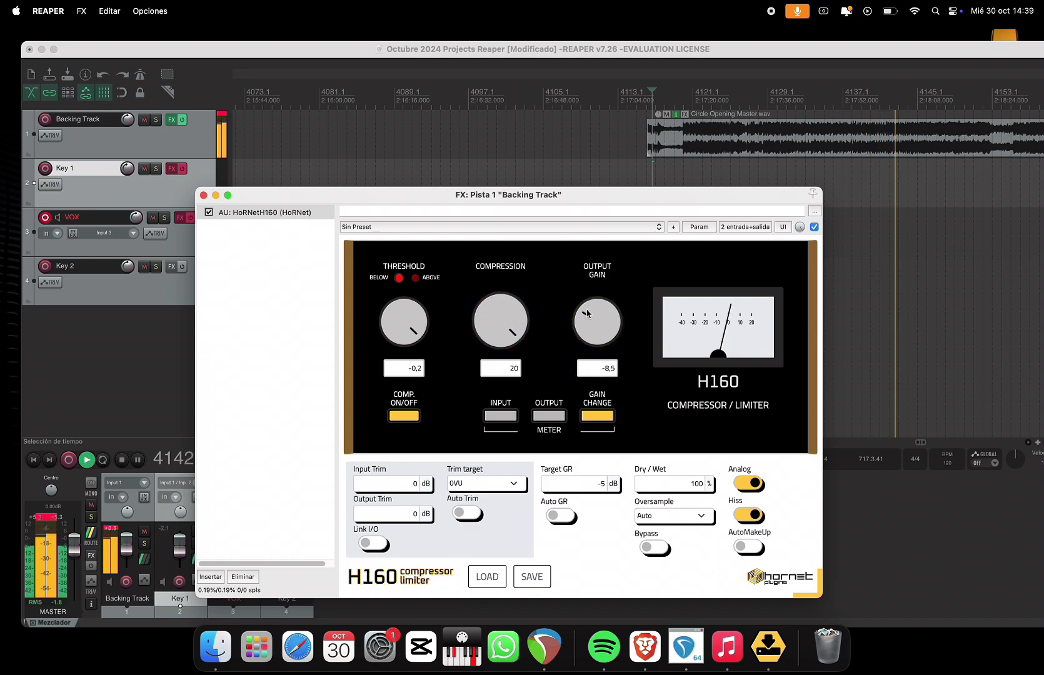
drag(627, 301, 599, 330)
click(602, 227)
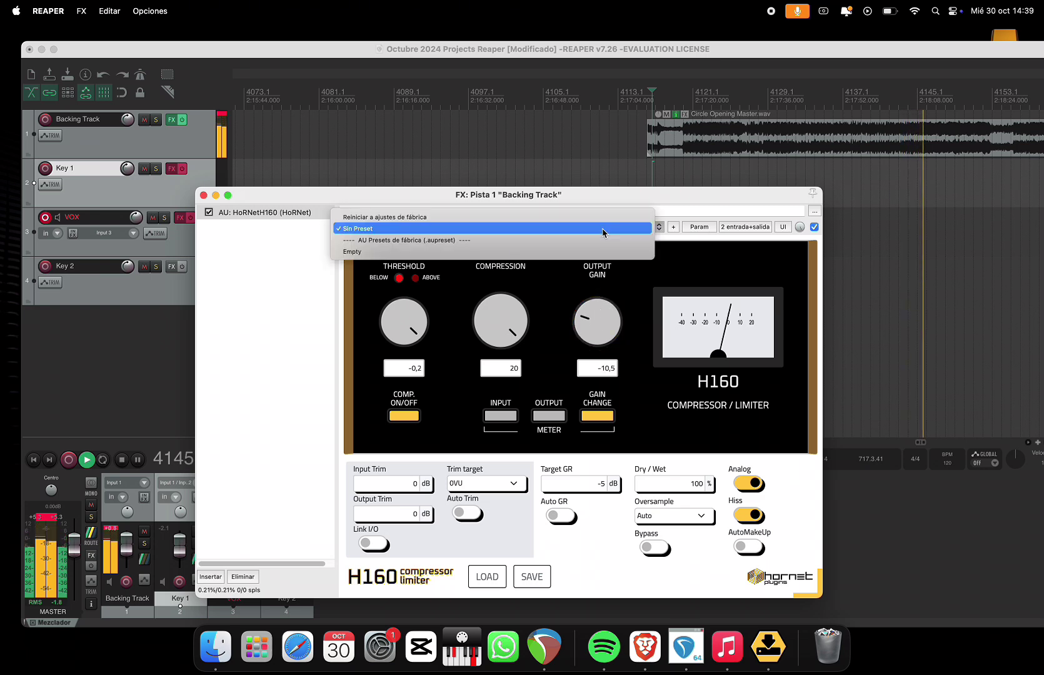
click(603, 229)
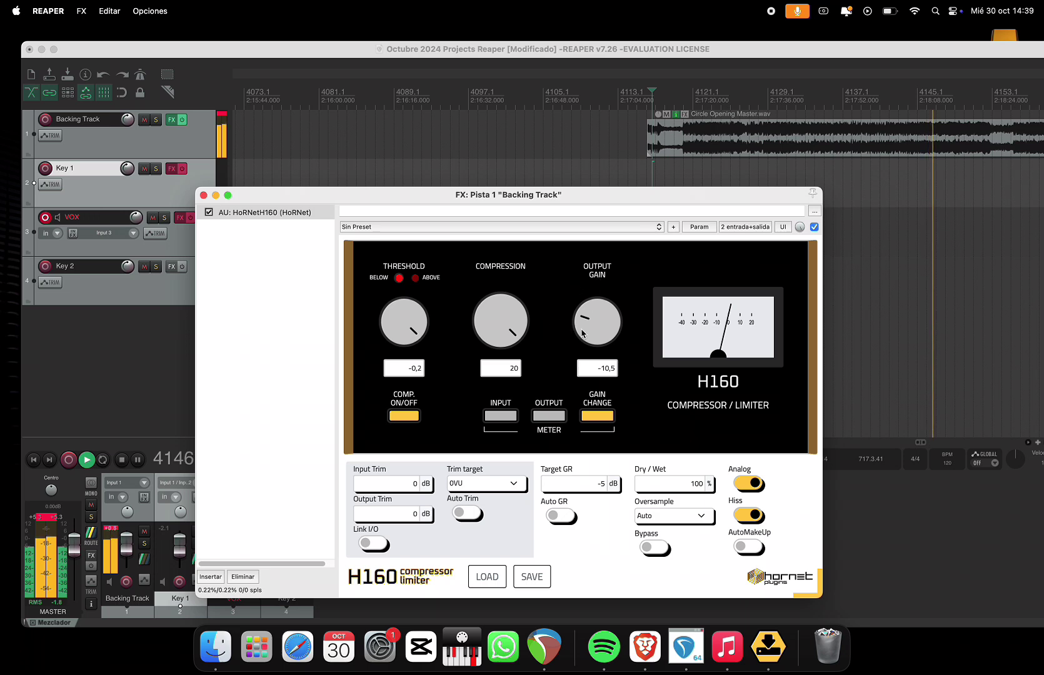
drag(594, 312, 596, 326)
Step: Try the H160 meter's input and gain change modes, leave it on output, and lower the output gain to about -15.2
click(552, 417)
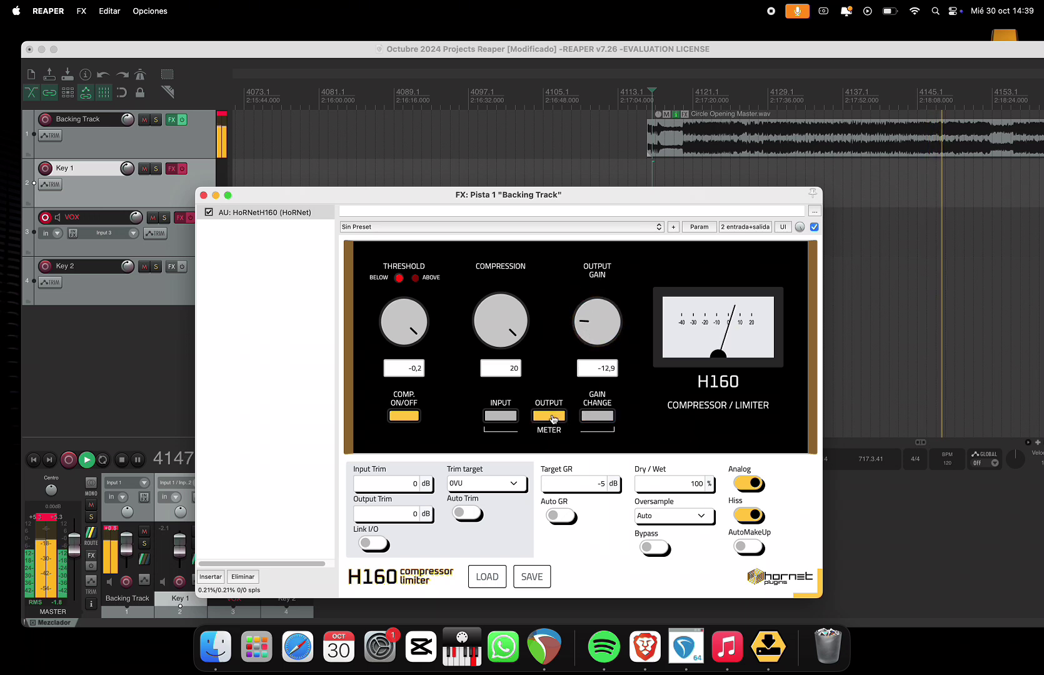
click(495, 420)
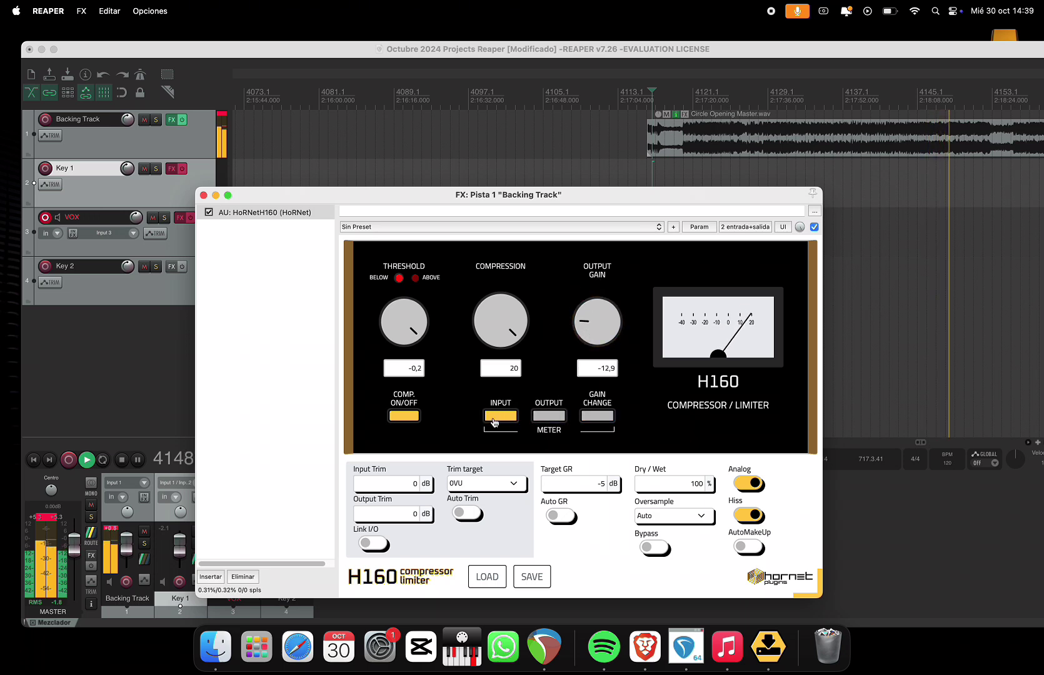
click(597, 416)
click(552, 417)
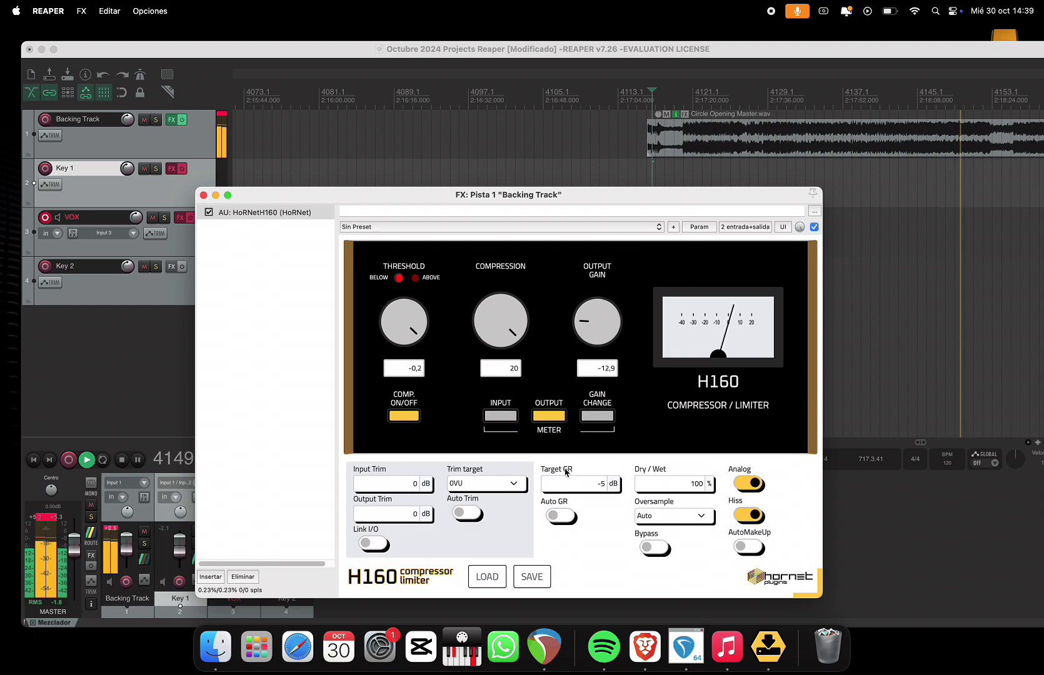
drag(586, 321, 587, 338)
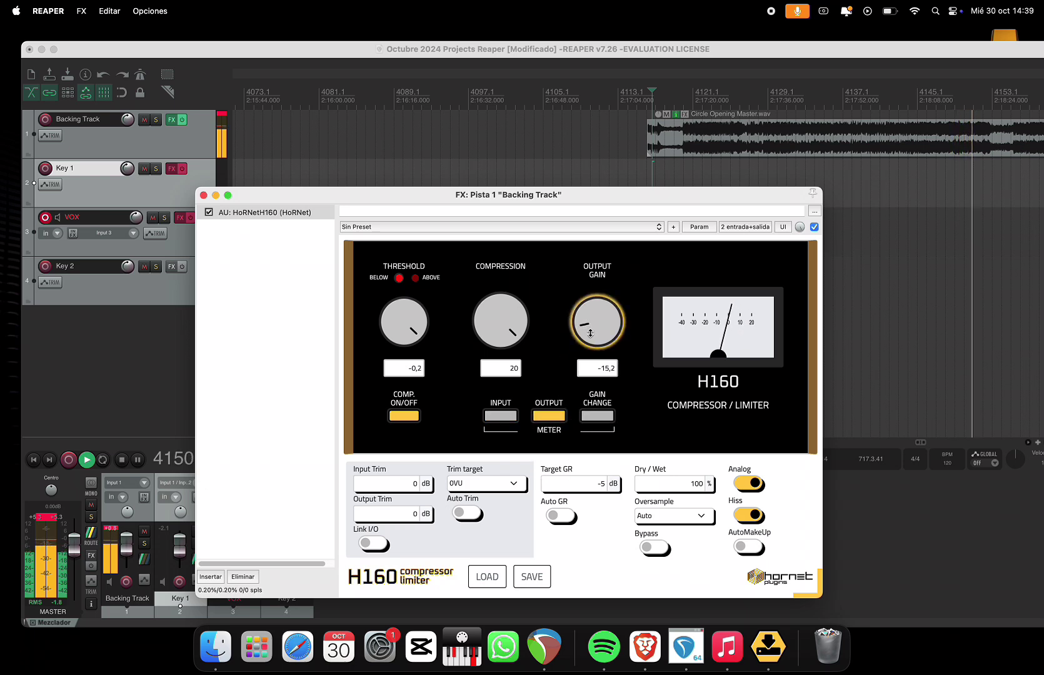
Step: Try the H160's Analog, Hiss and AutoMakeUp switches, leaving all three turned off
click(749, 485)
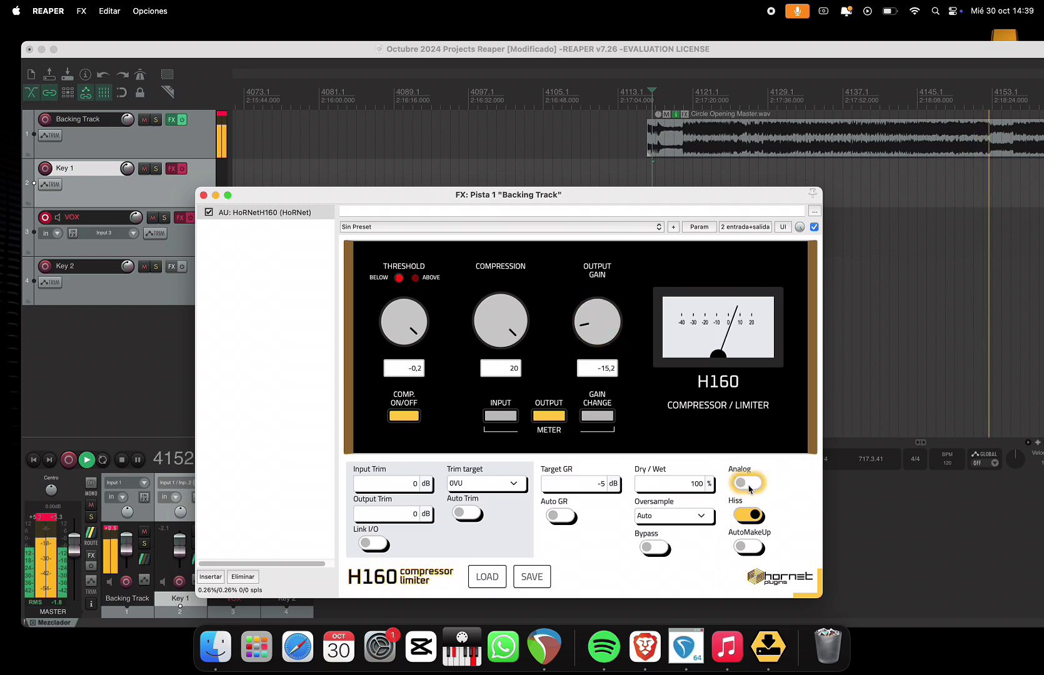
click(749, 485)
click(749, 485)
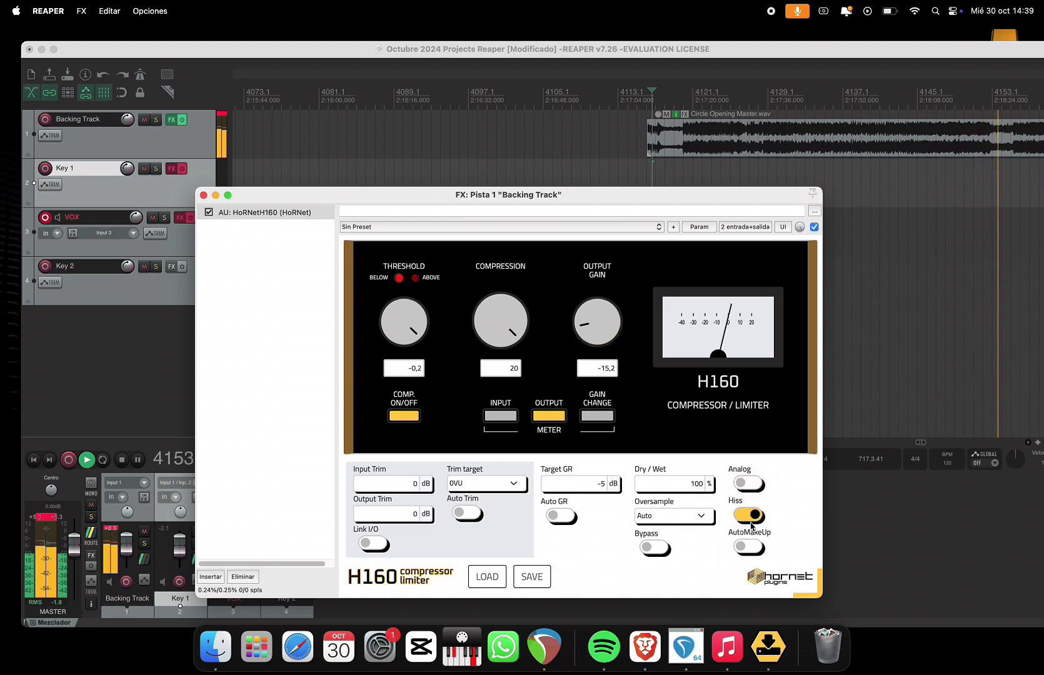
click(750, 515)
click(752, 516)
click(746, 548)
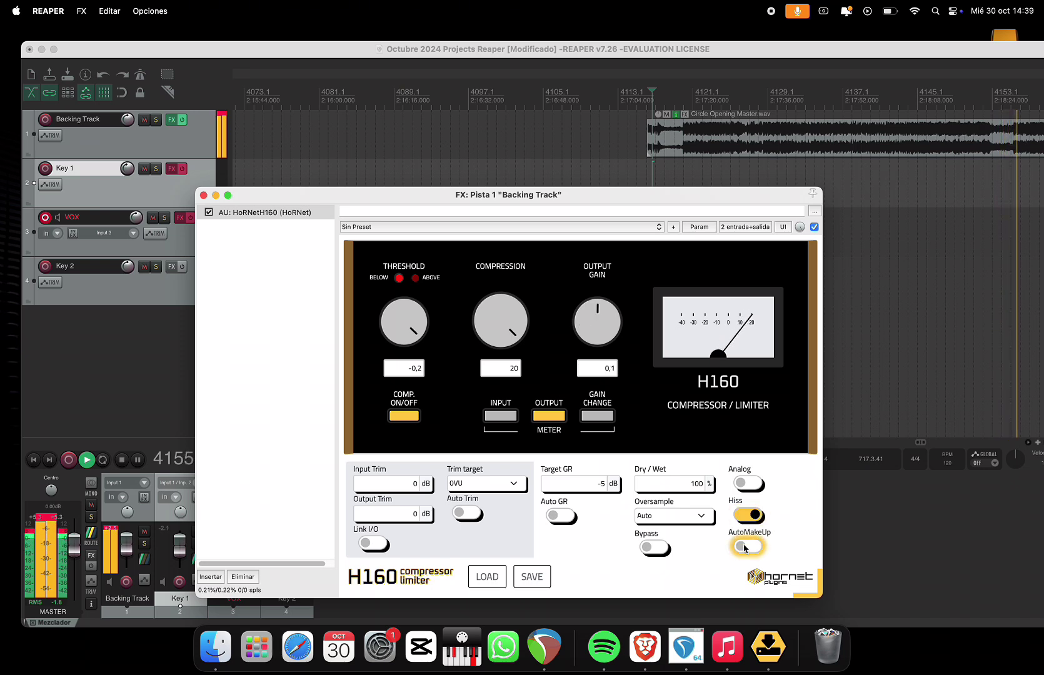
click(746, 547)
click(749, 515)
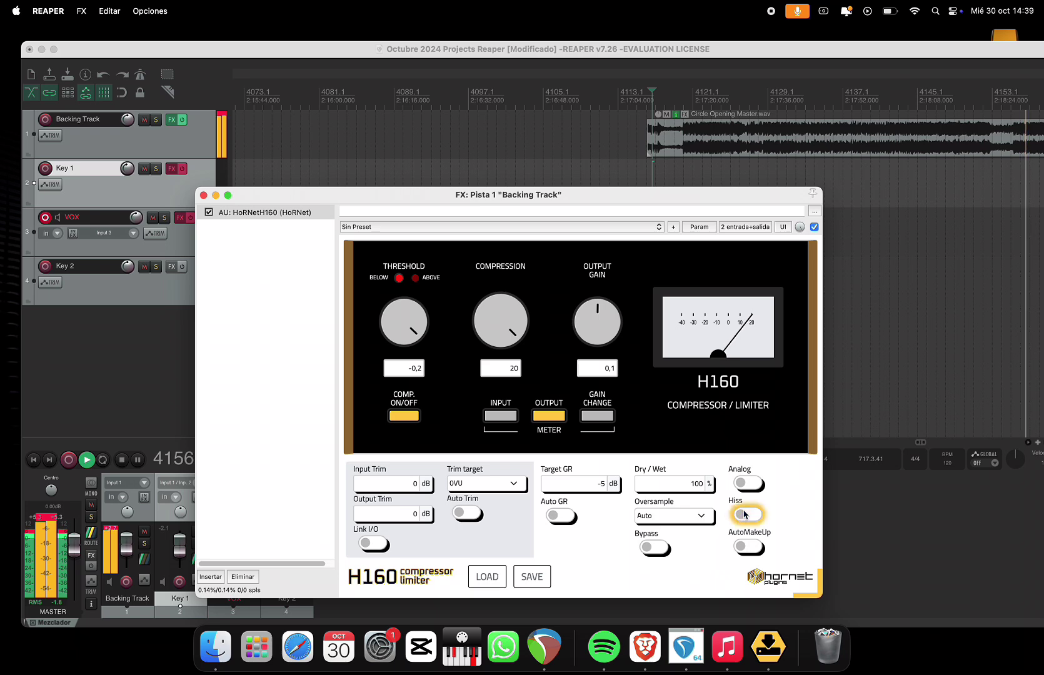
Step: Lower the H160 output gain to -16.9 and restart playback near the start of the Circle Opening Master clip
drag(597, 322, 605, 374)
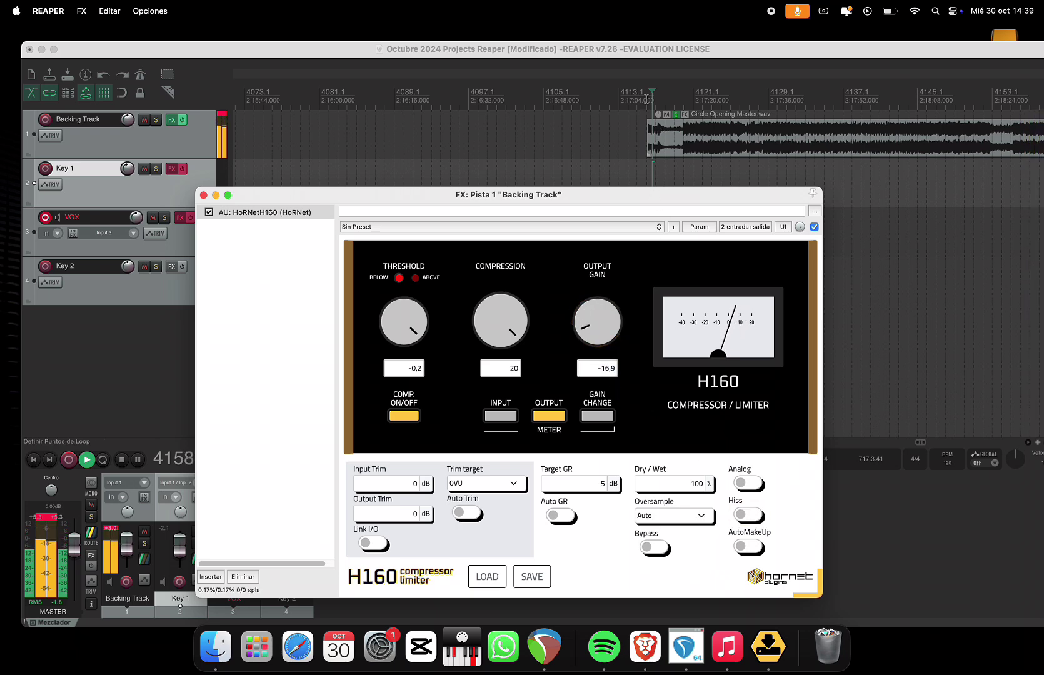
click(649, 100)
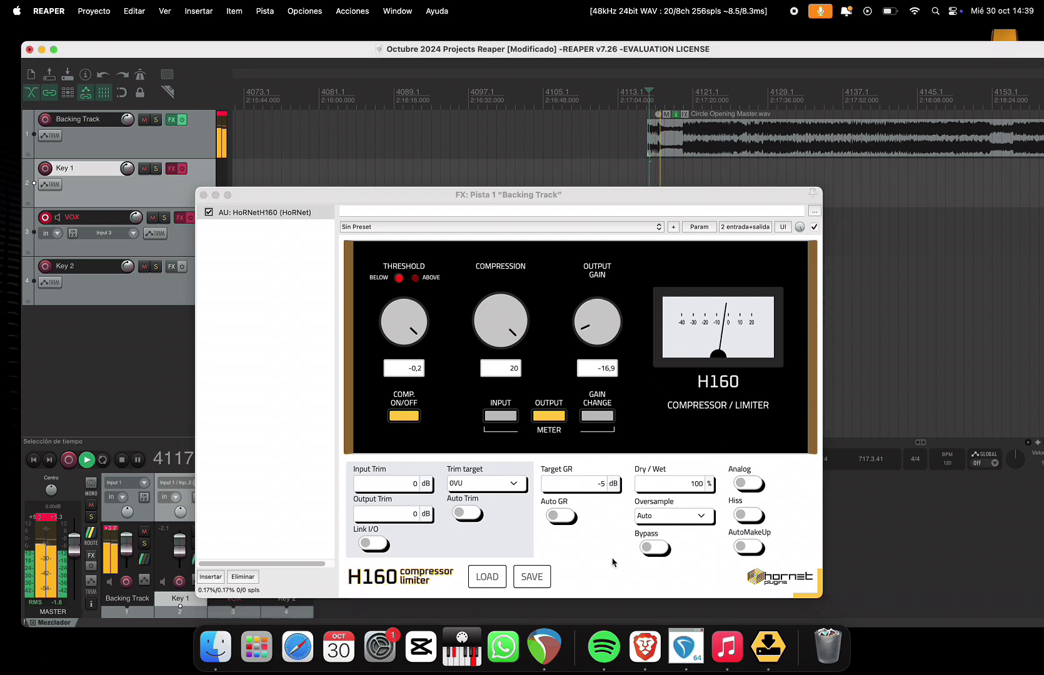
Step: Enable Auto Trim on the H160, run Auto GR briefly to adjust the threshold, and keep Dry/Wet at 100%
click(460, 518)
click(461, 518)
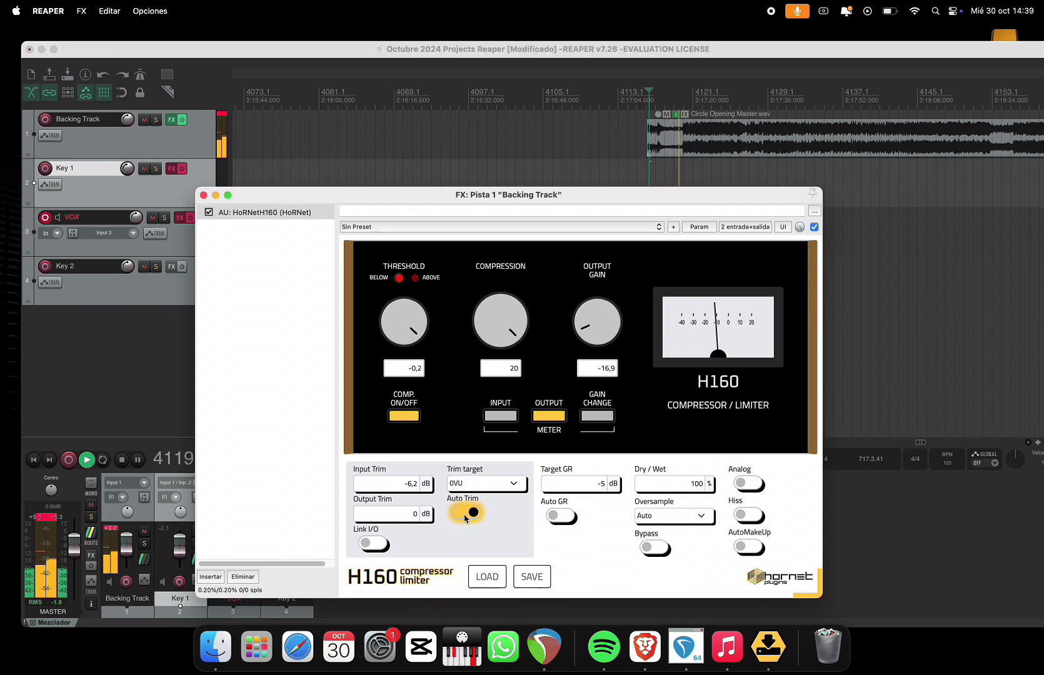
click(555, 518)
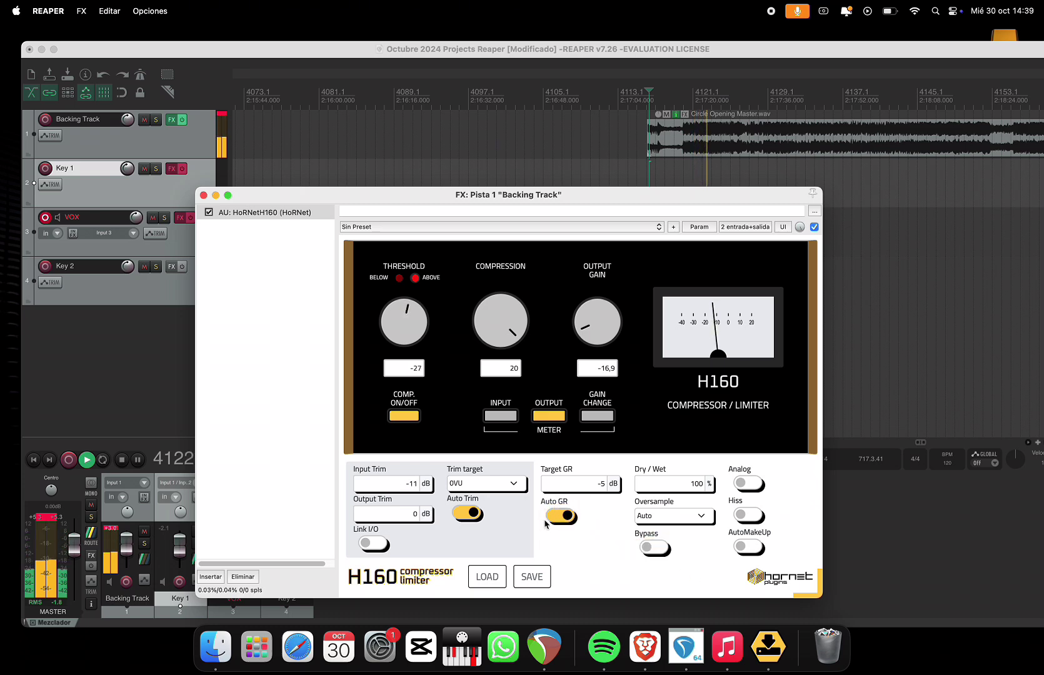
click(657, 490)
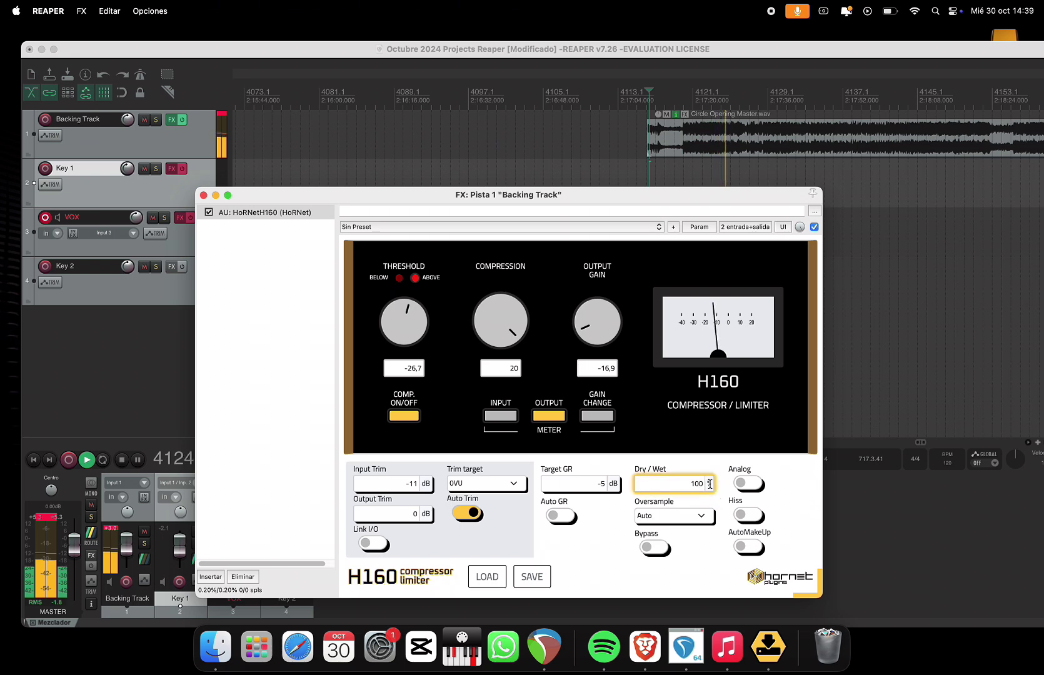
key(Return)
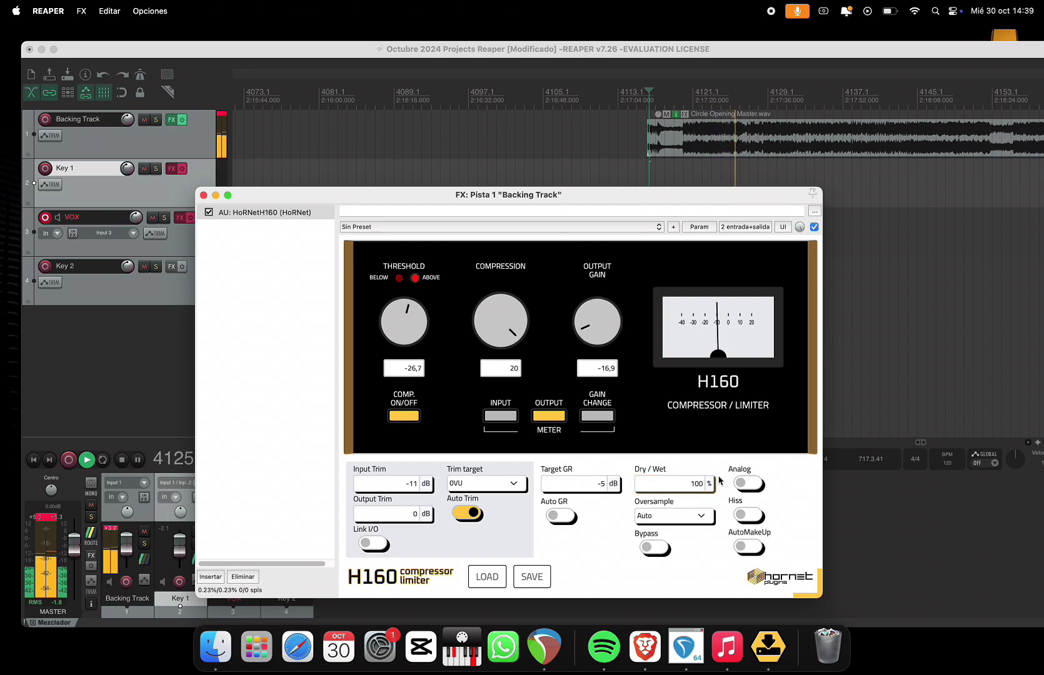
Step: Reduce the H160 compression to 10.5 and set its output gain to -14.4
scroll(508, 330, down, 10)
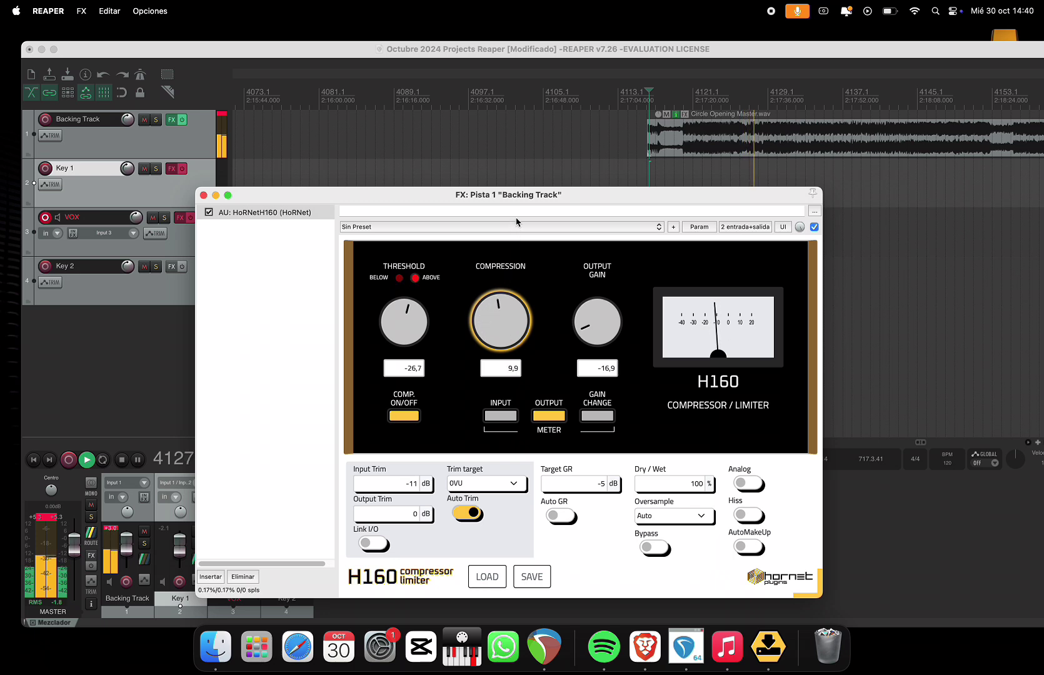
scroll(604, 321, up, 1)
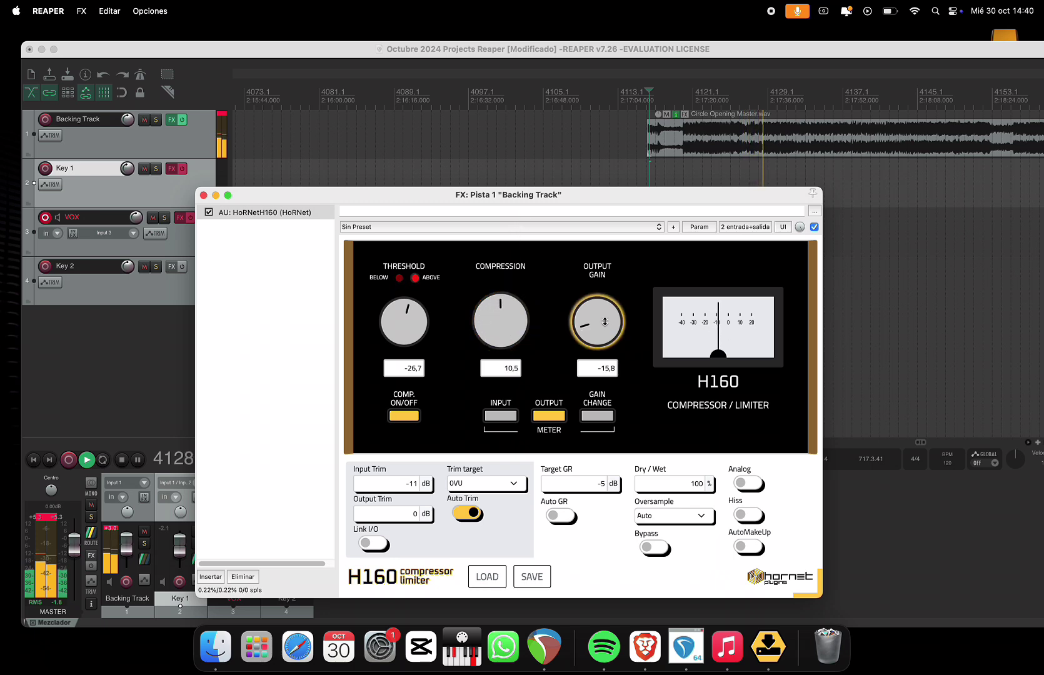
drag(605, 267, 606, 252)
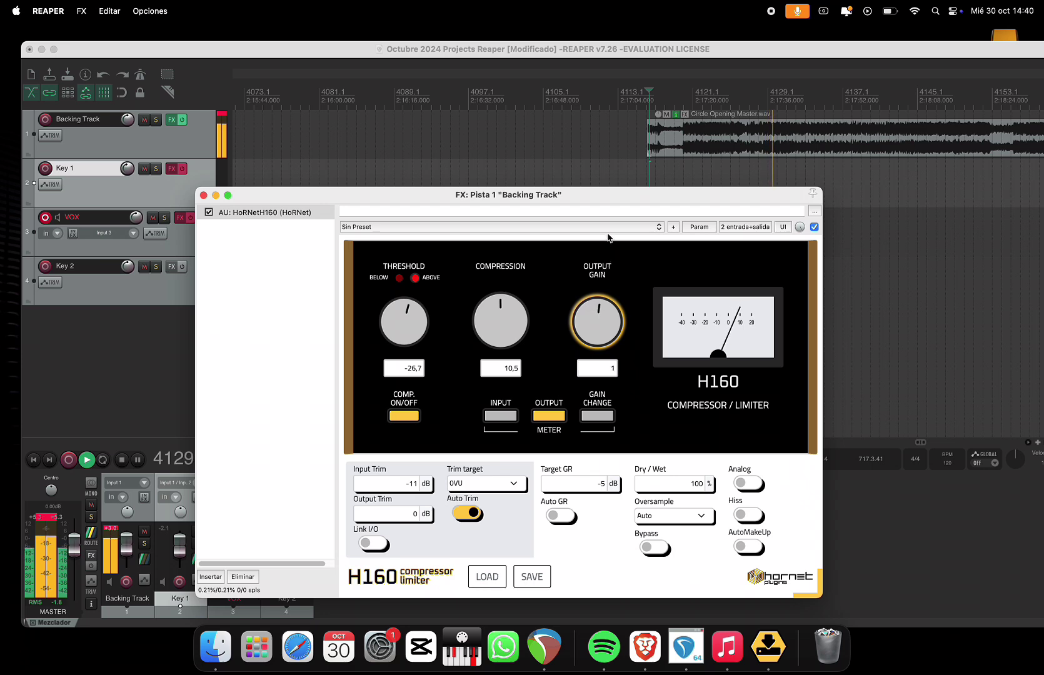
drag(602, 297, 601, 314)
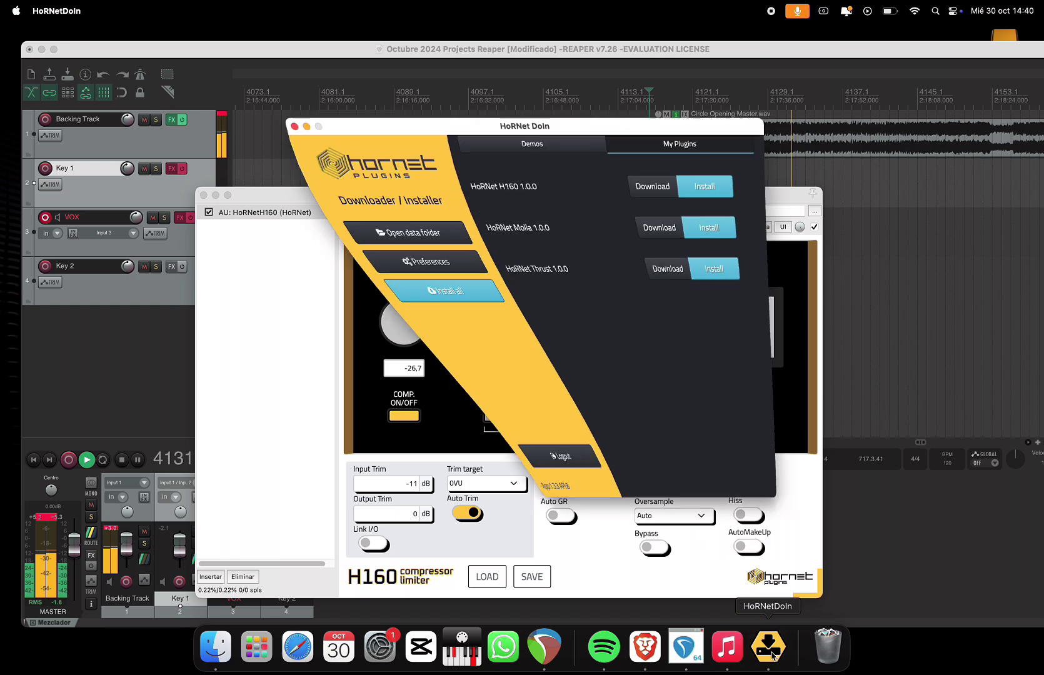
Step: Switch to Brave and open the HoRNet H160 product page from the HoRNet website's plugin list
click(644, 647)
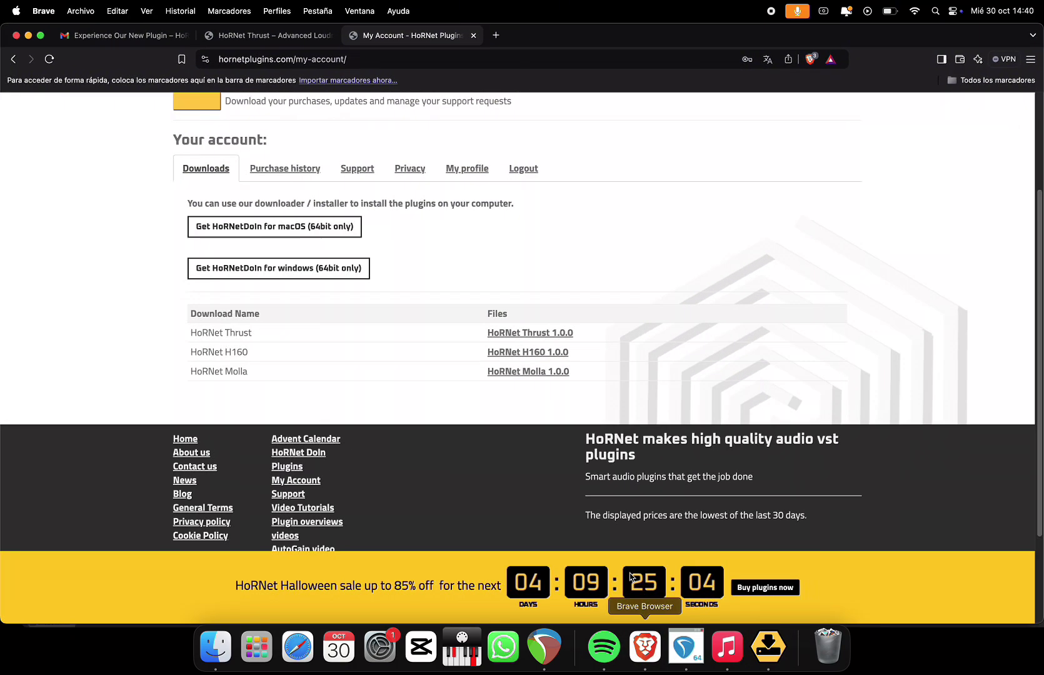
scroll(441, 316, up, 5)
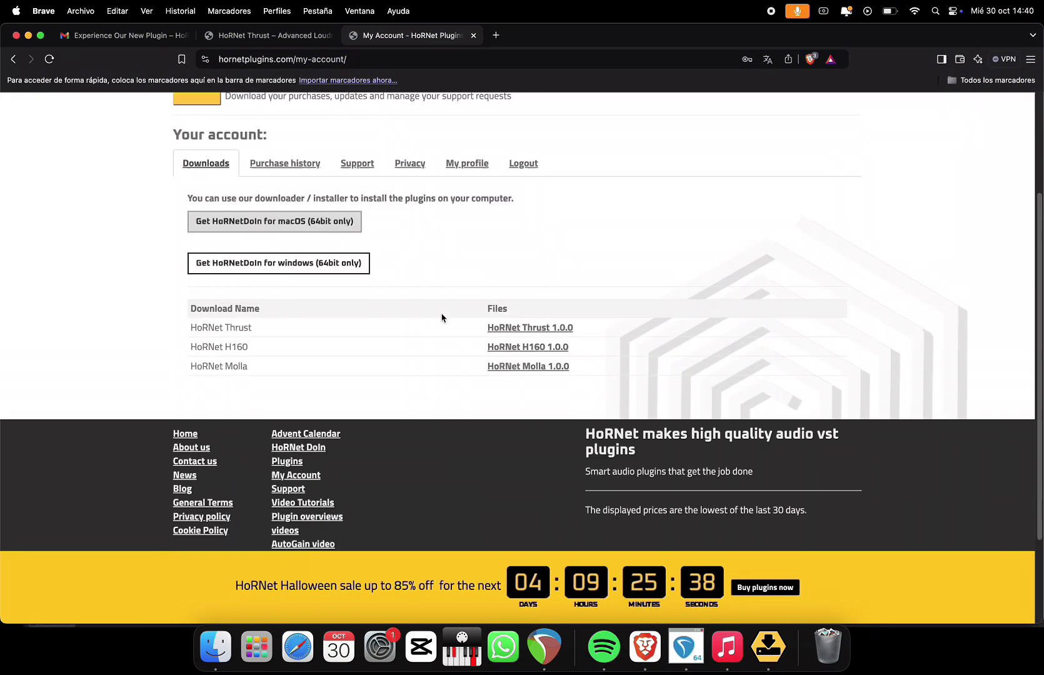
click(229, 121)
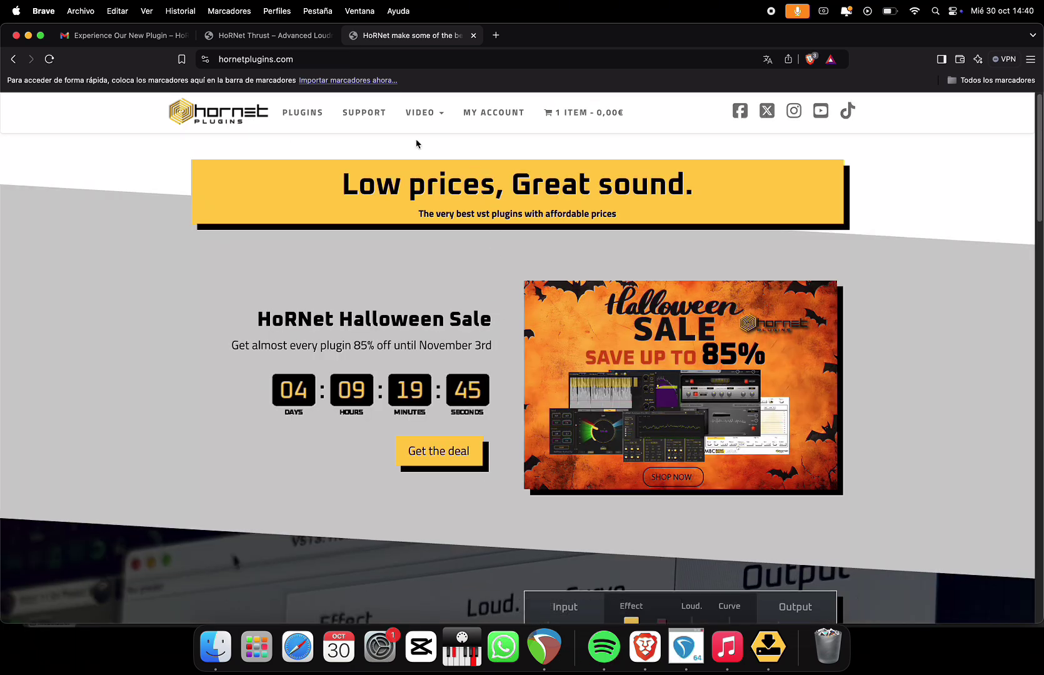
click(303, 113)
click(567, 664)
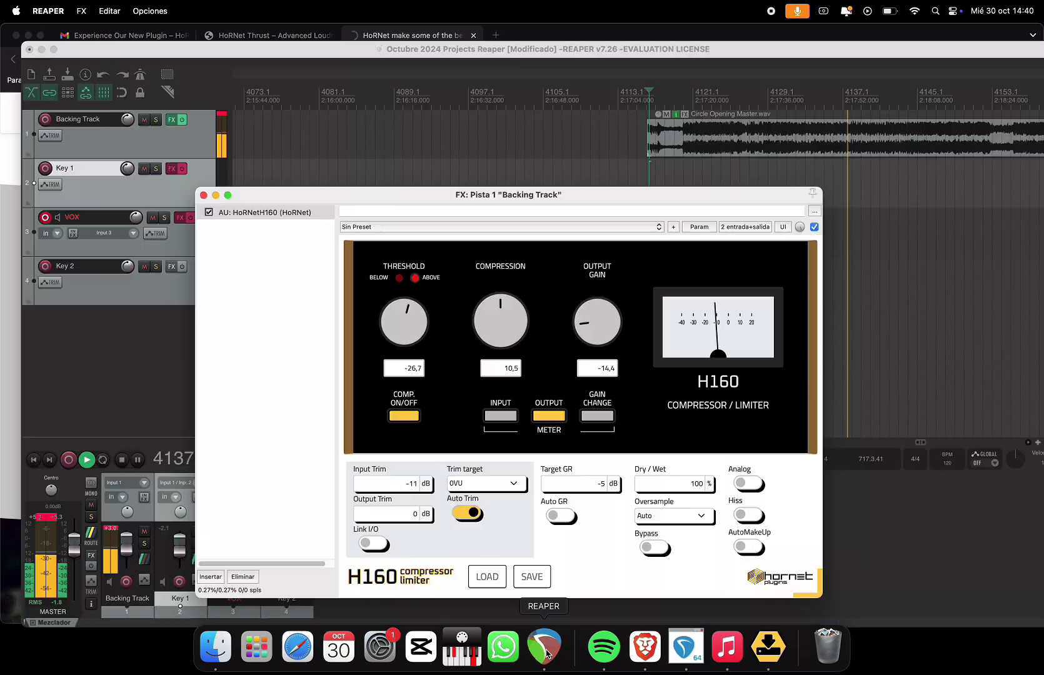
click(644, 648)
scroll(431, 444, down, 1)
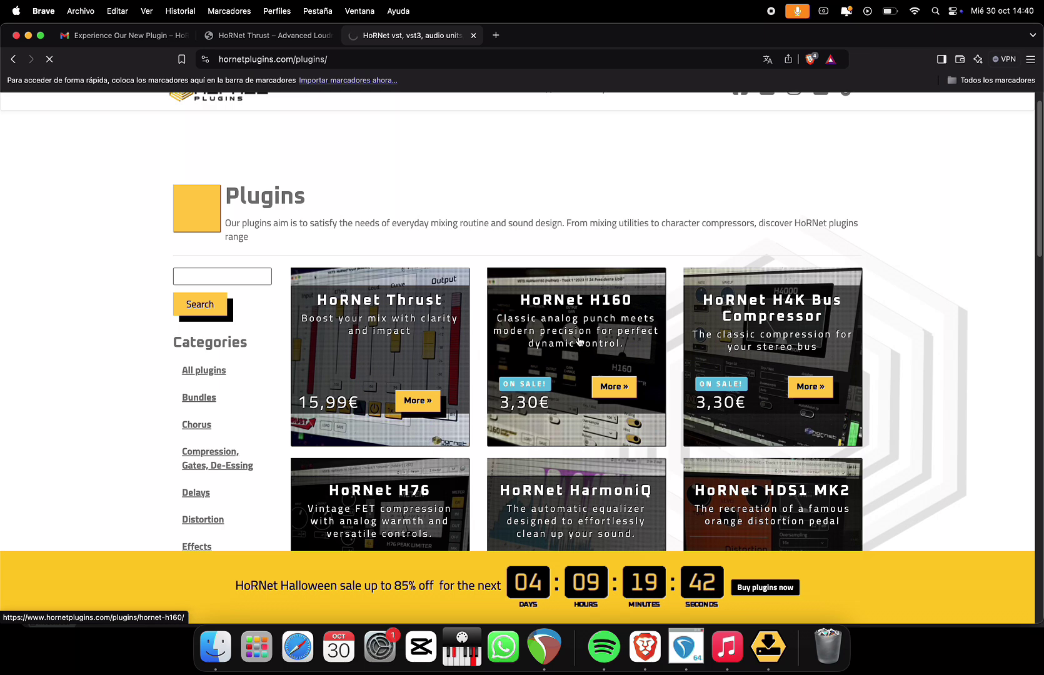
click(575, 342)
Step: Translate the H160 product page into Spanish and read through its list of features and supported formats
scroll(644, 445, down, 1)
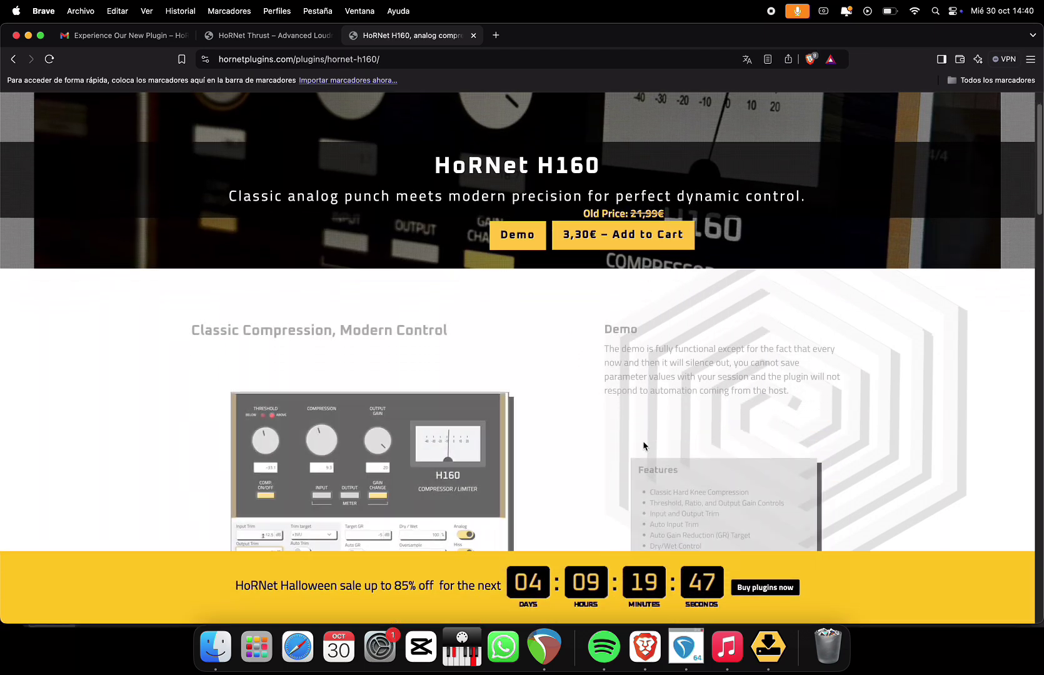
scroll(644, 445, down, 4)
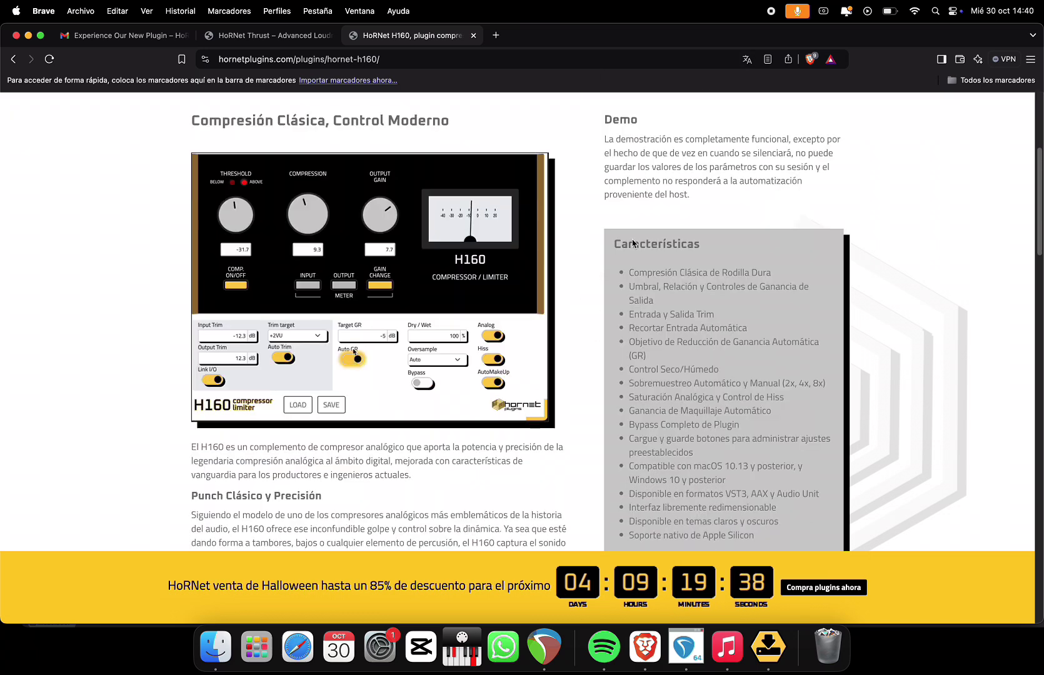
scroll(634, 243, down, 1)
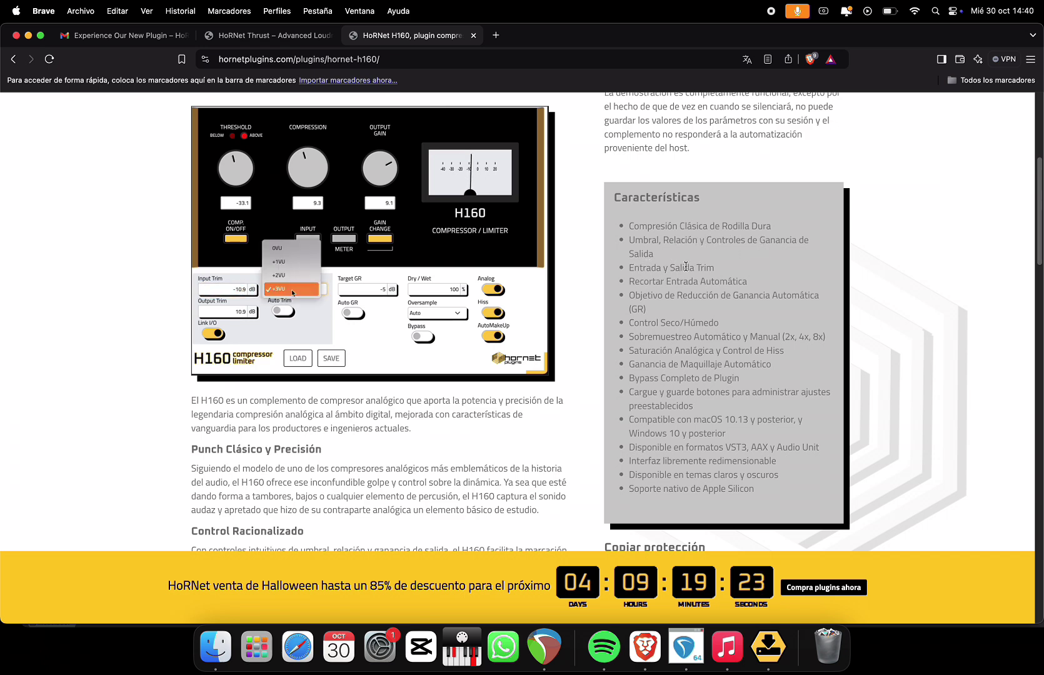
drag(649, 282, 713, 281)
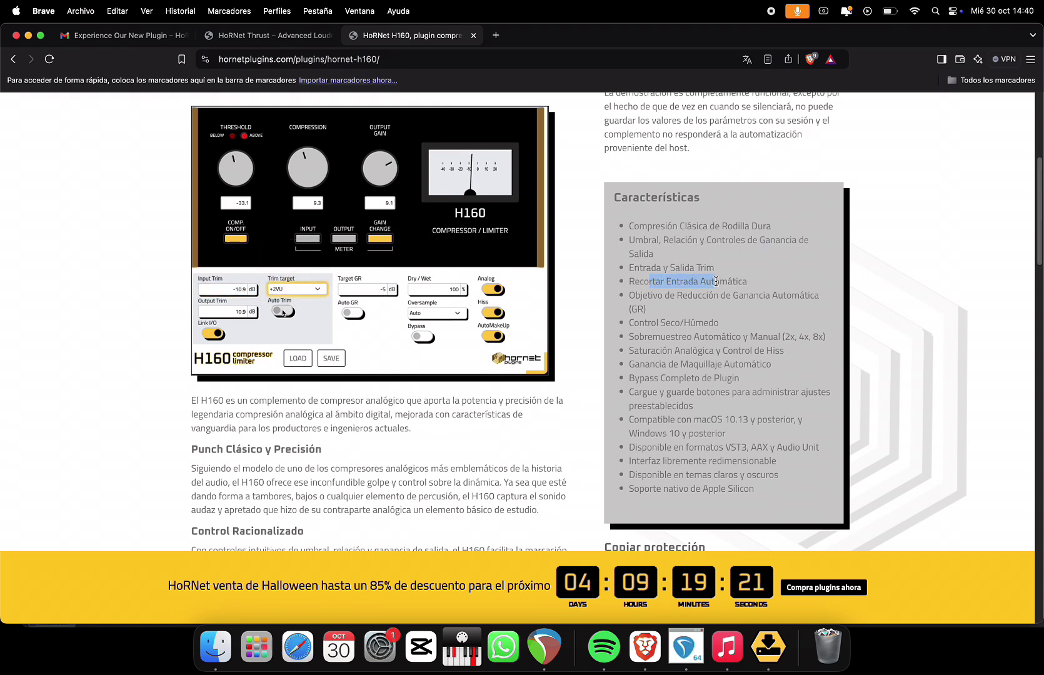
scroll(757, 306, down, 1)
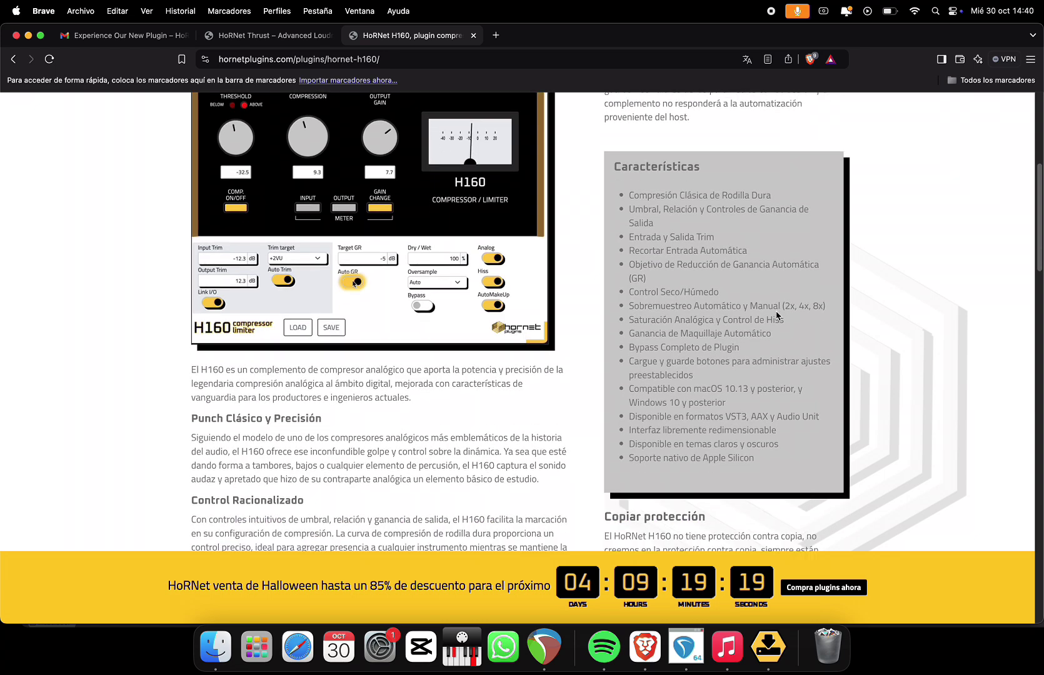
scroll(770, 323, down, 1)
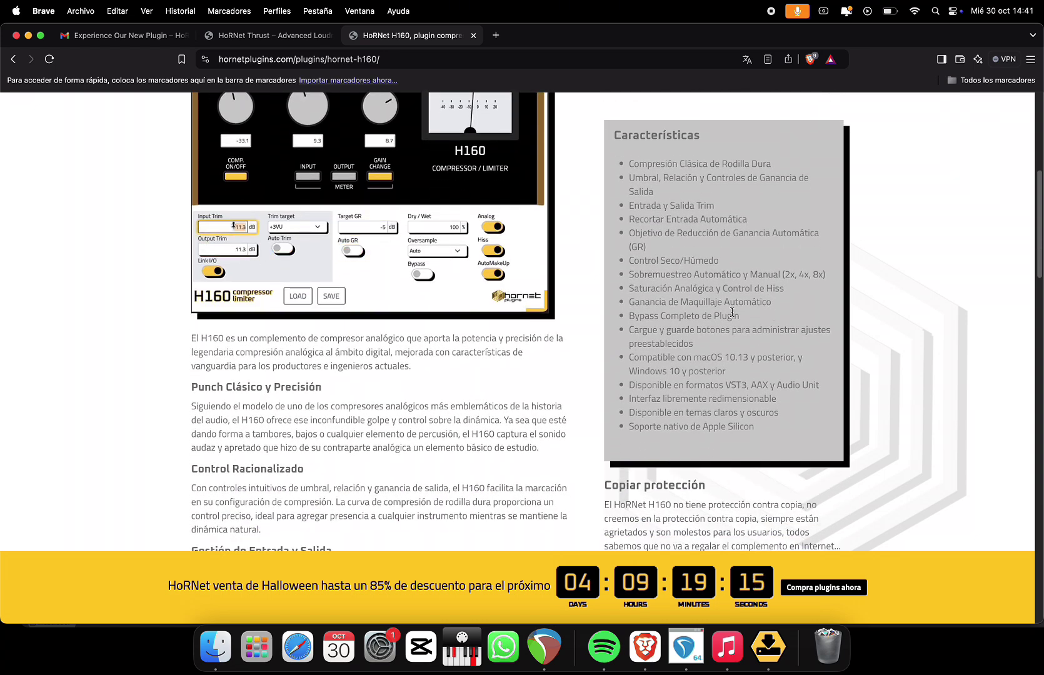
scroll(692, 302, down, 1)
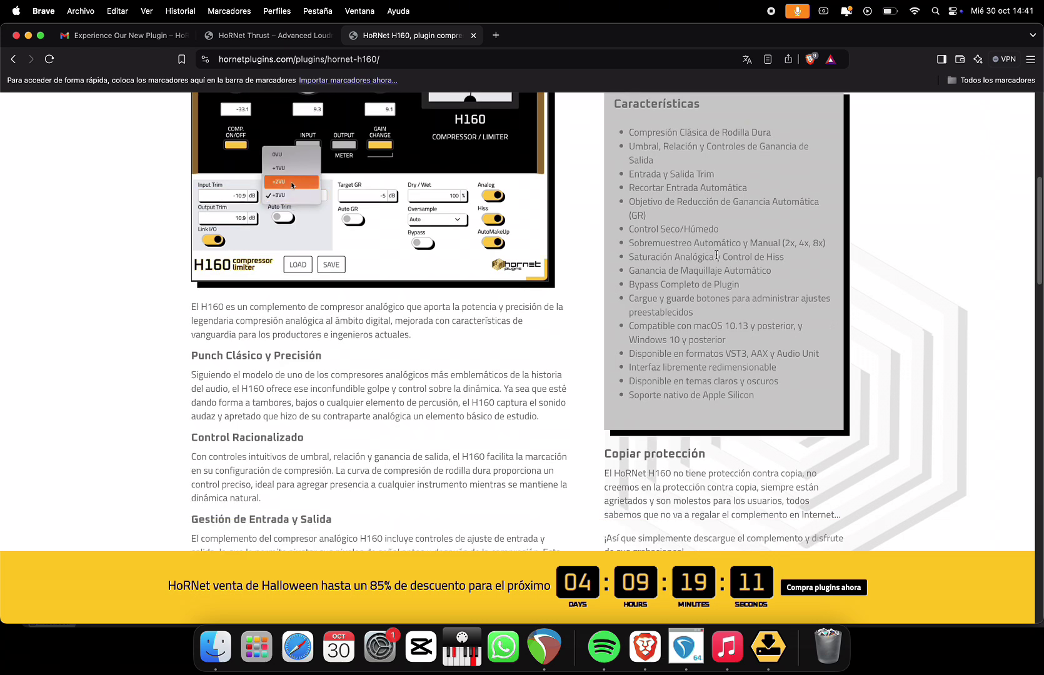
scroll(725, 270, down, 1)
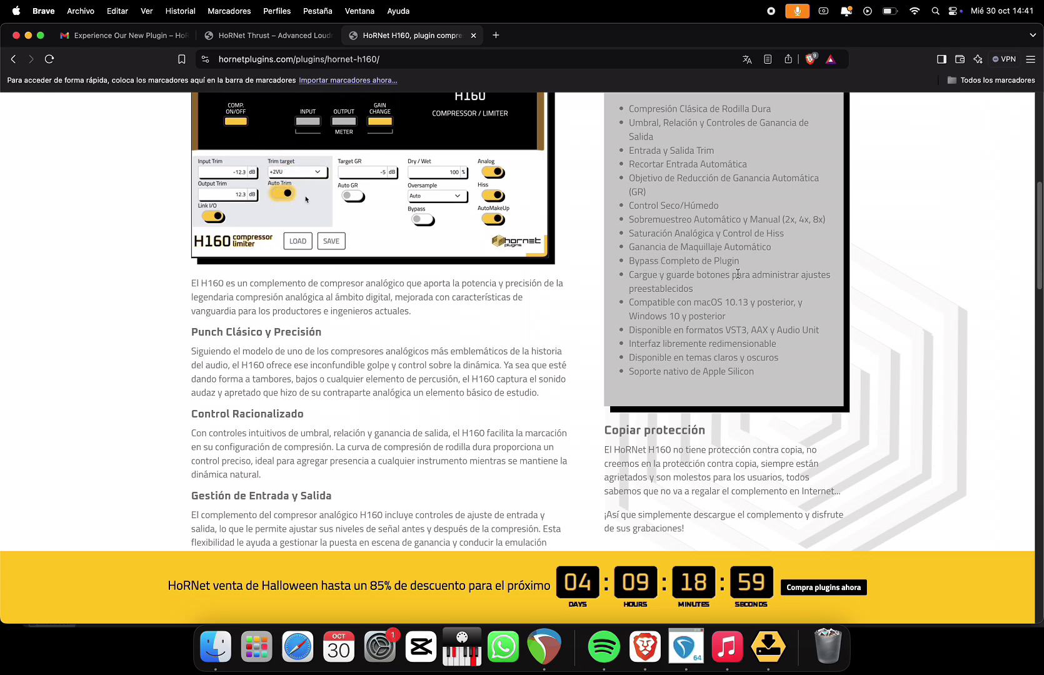
scroll(686, 305, down, 1)
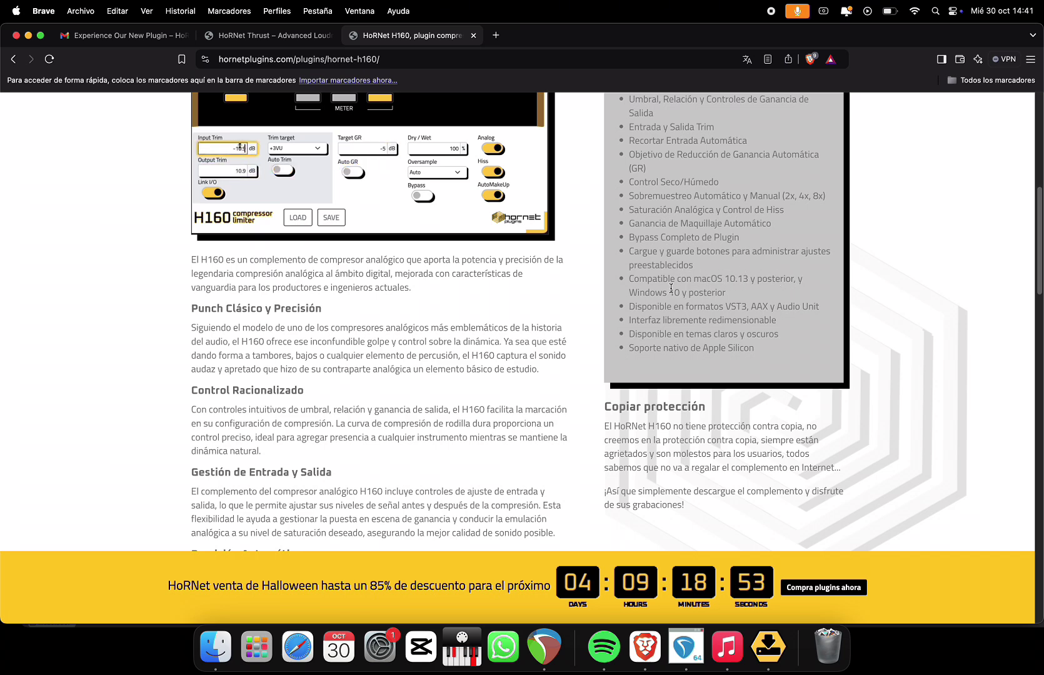
scroll(718, 290, down, 1)
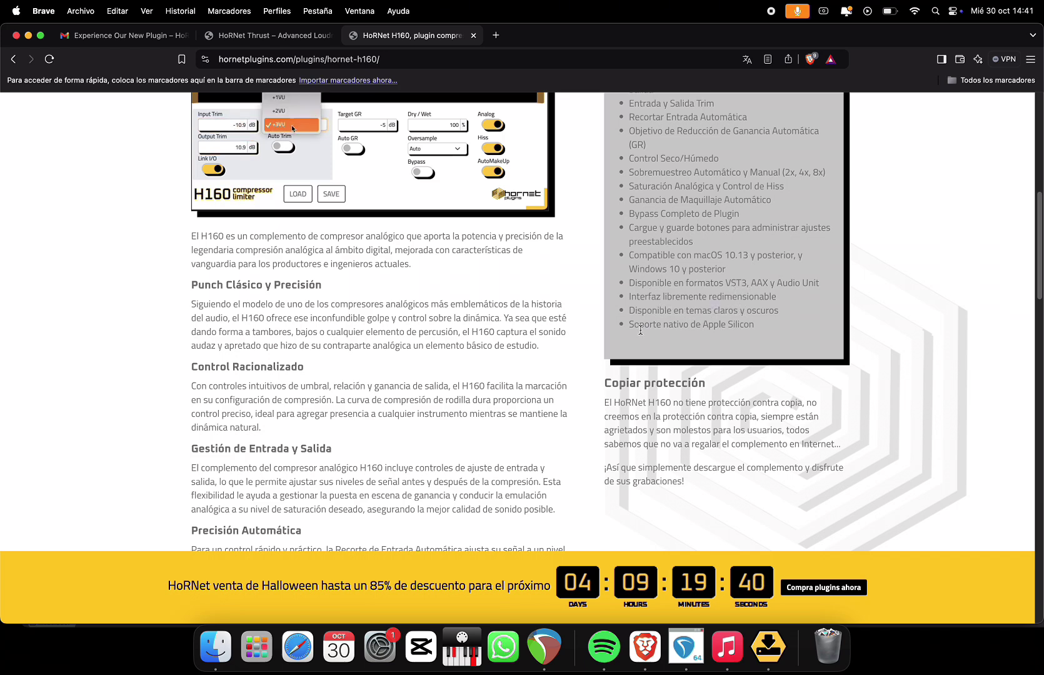
drag(647, 323, 720, 323)
click(722, 323)
scroll(633, 342, down, 2)
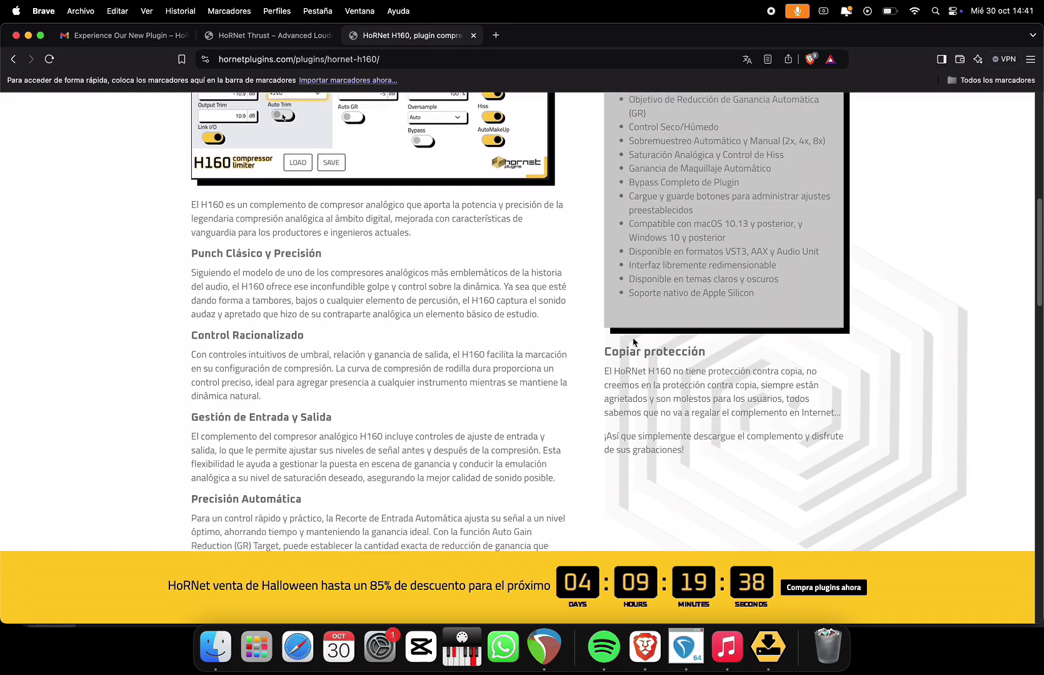
Step: Read the H160 description sections down to the purchase price, and return to the plugin demonstration image
scroll(439, 358, down, 4)
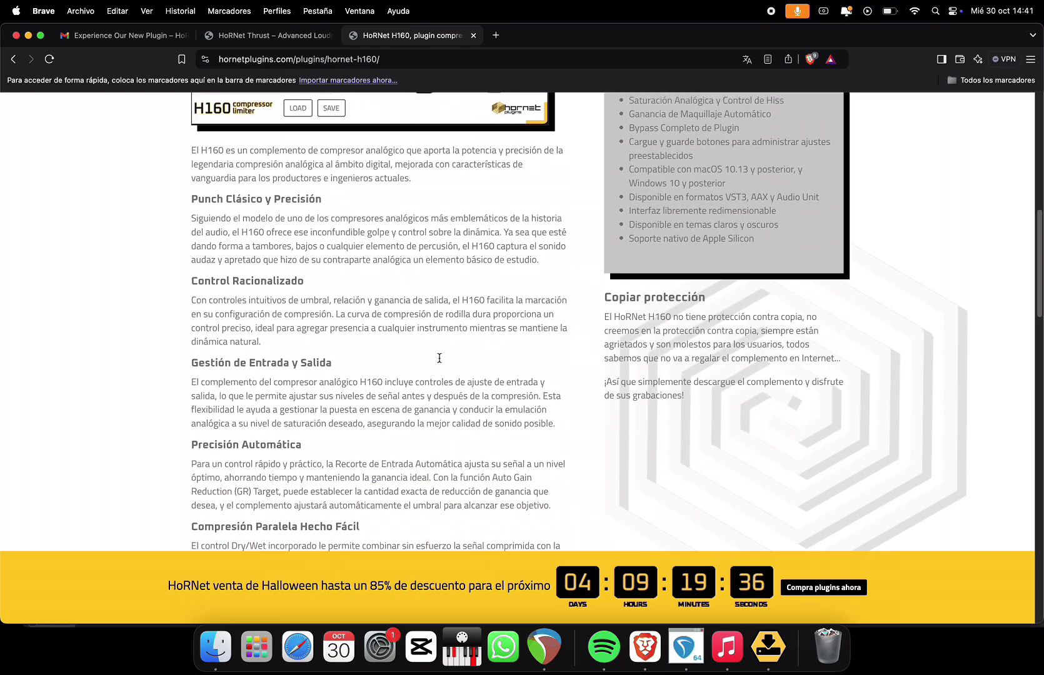
scroll(439, 357, down, 12)
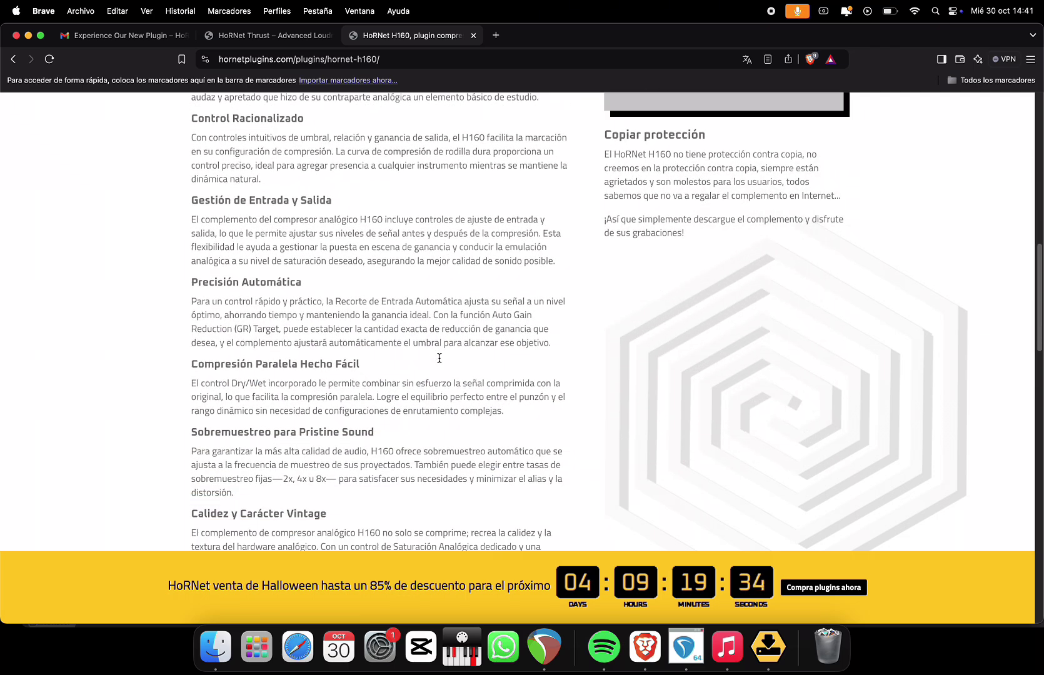
scroll(440, 358, up, 14)
scroll(440, 357, up, 14)
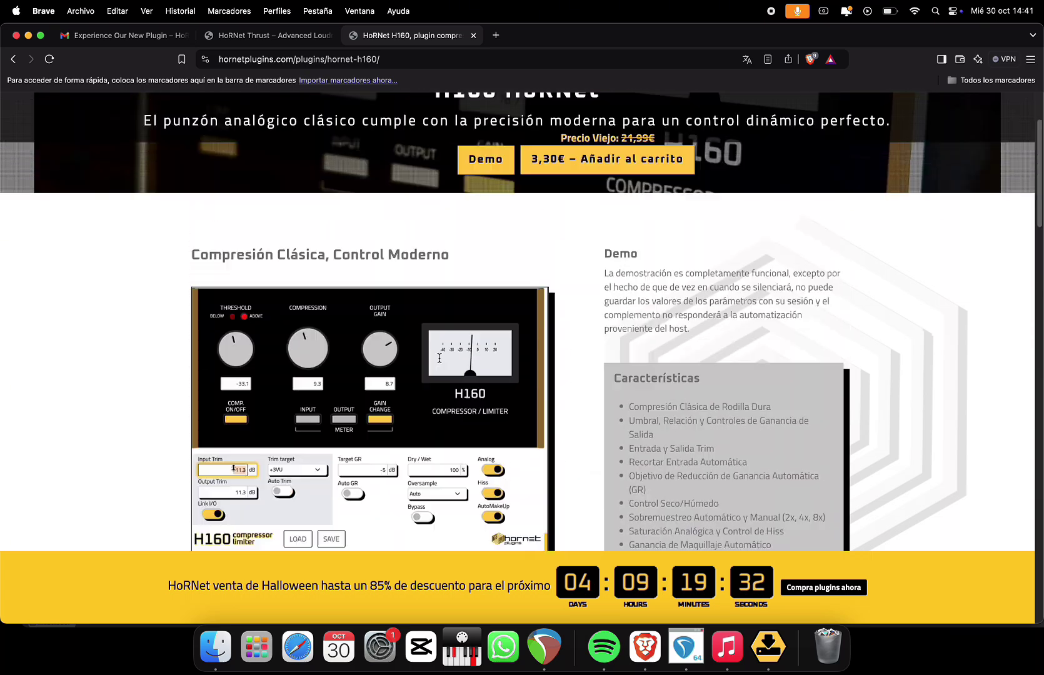
scroll(439, 357, down, 16)
scroll(439, 358, down, 3)
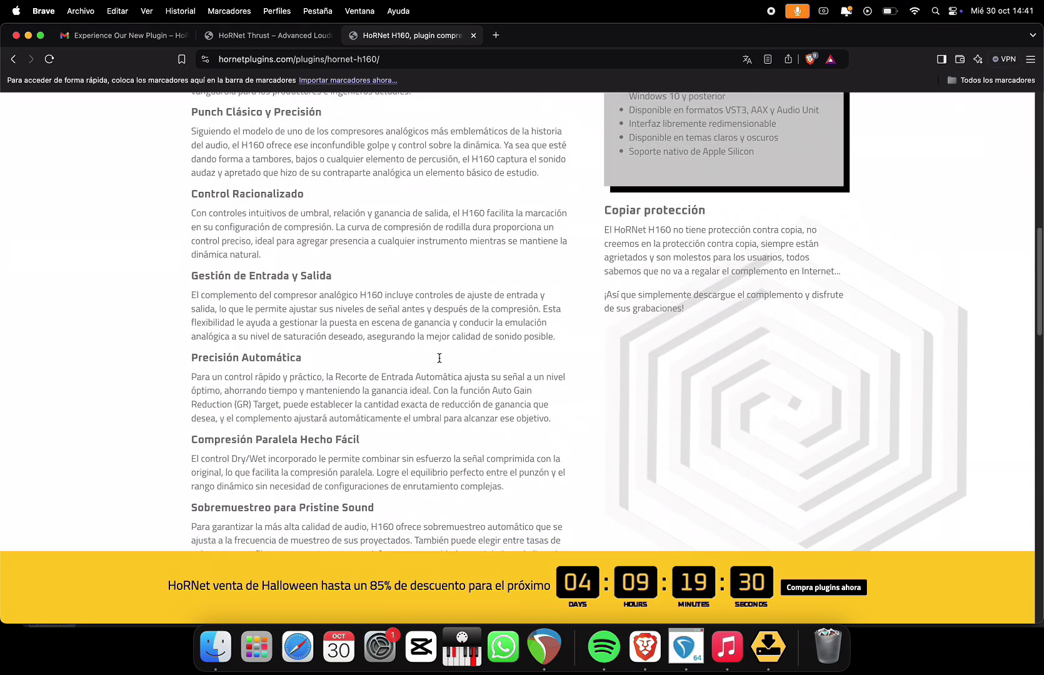
scroll(439, 357, down, 12)
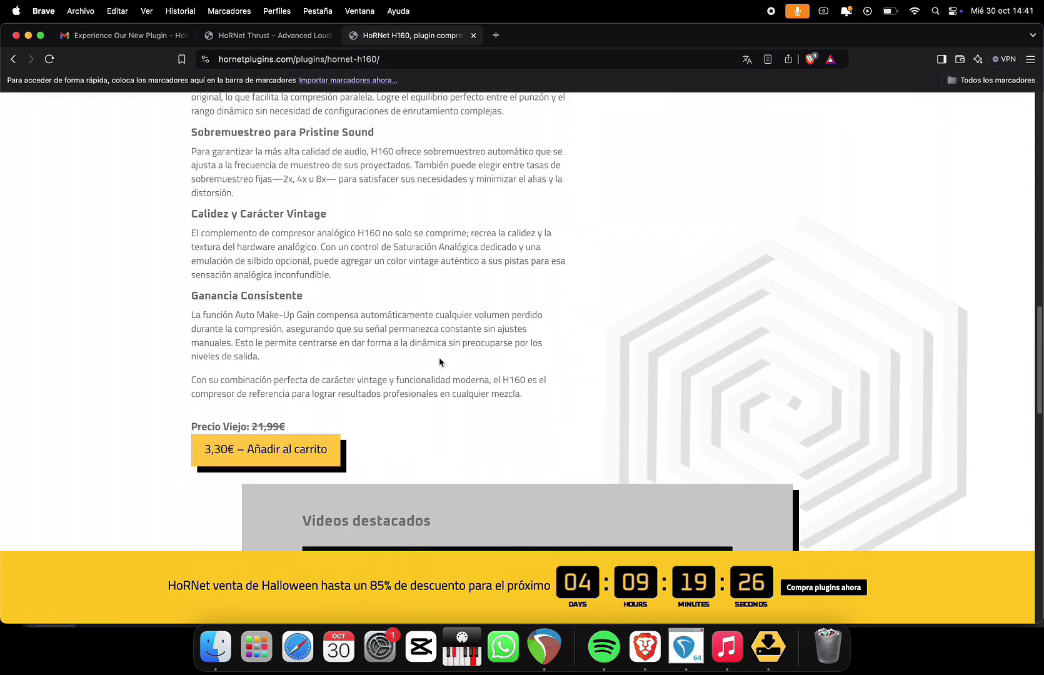
scroll(440, 362, up, 20)
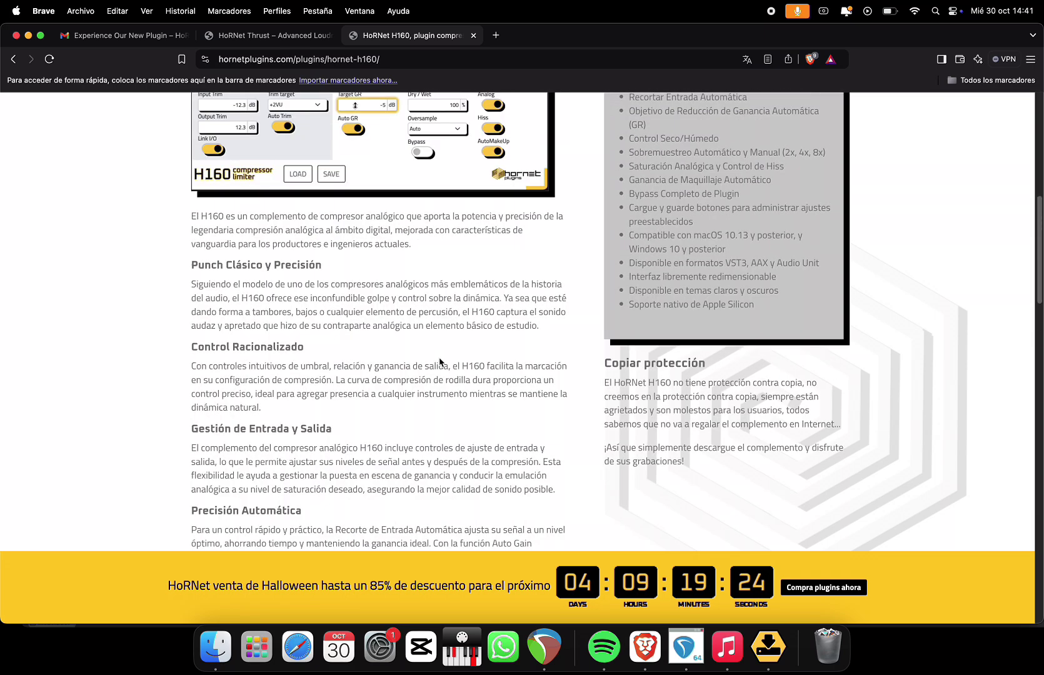
scroll(446, 367, up, 6)
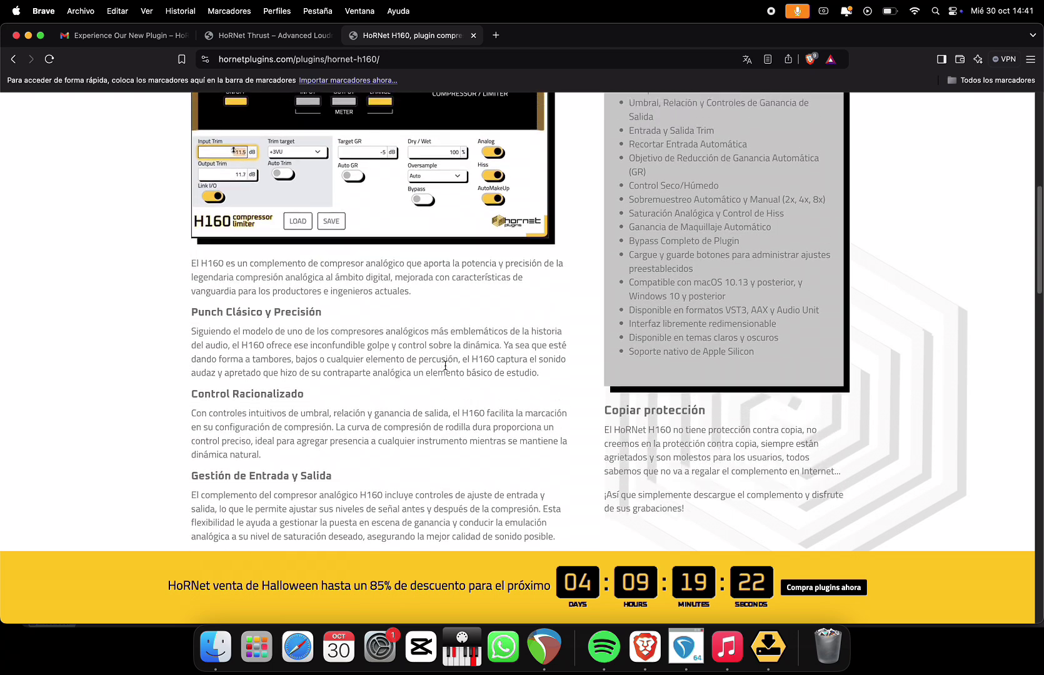
scroll(455, 385, up, 2)
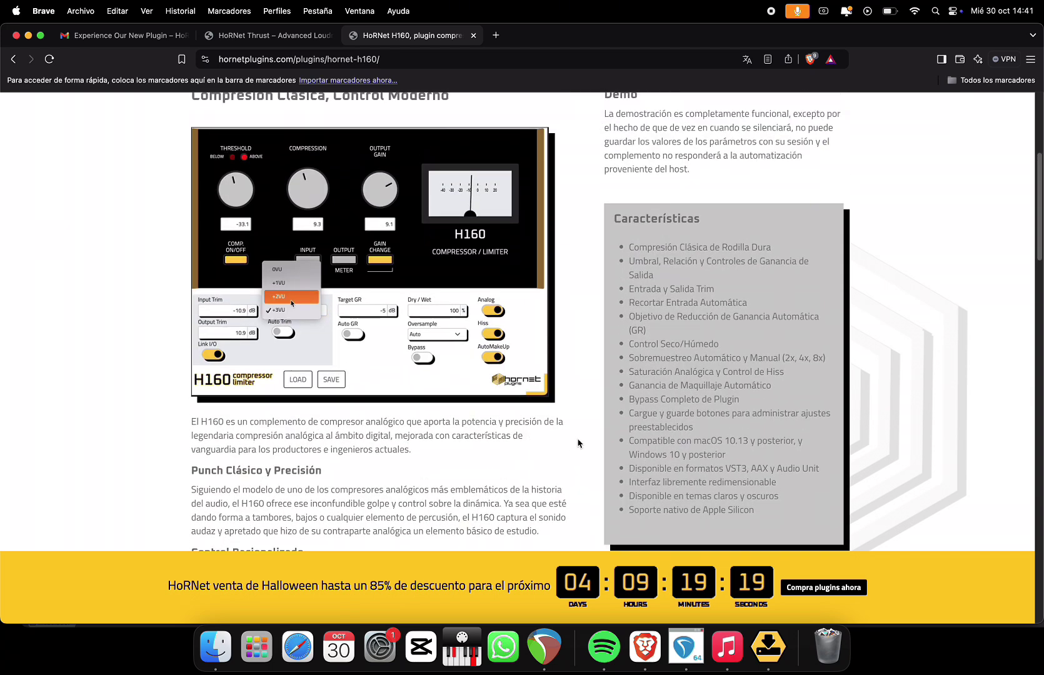
scroll(574, 411, up, 3)
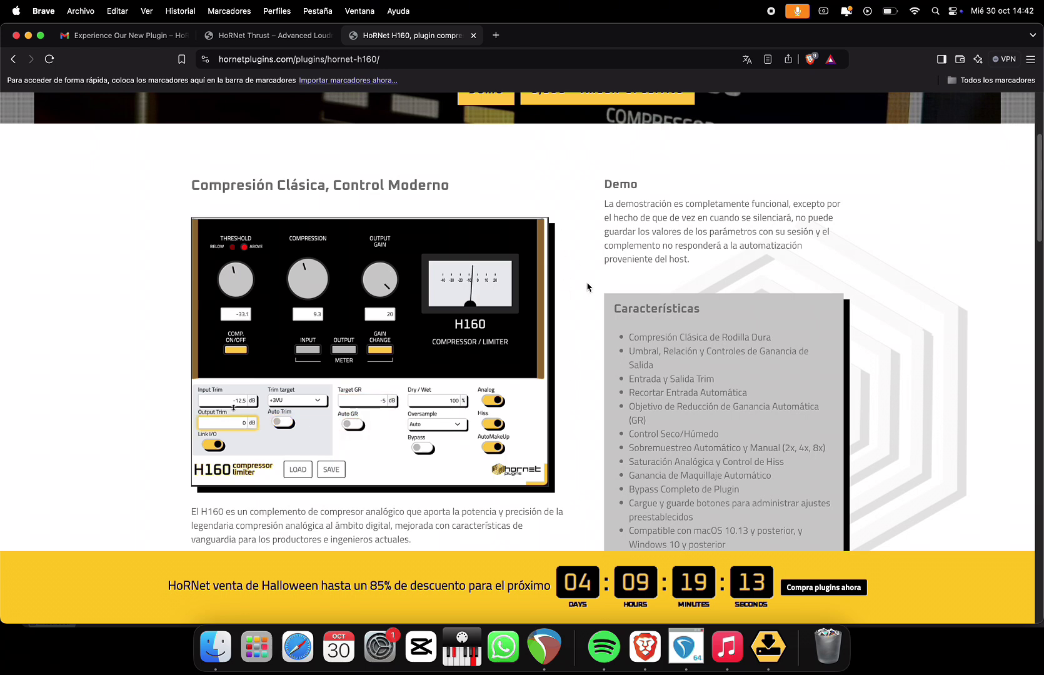
Step: Switch to REAPER and replace the H160 on the Backing Track with AU: HoRNetThrust (HoRNet)
scroll(586, 281, up, 5)
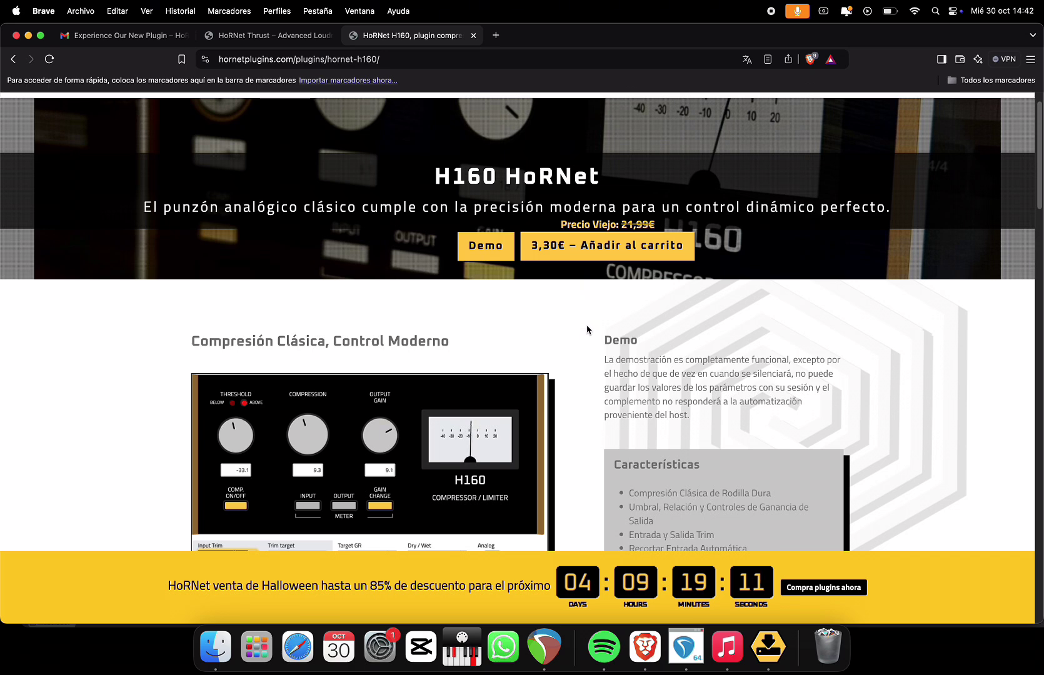
click(540, 650)
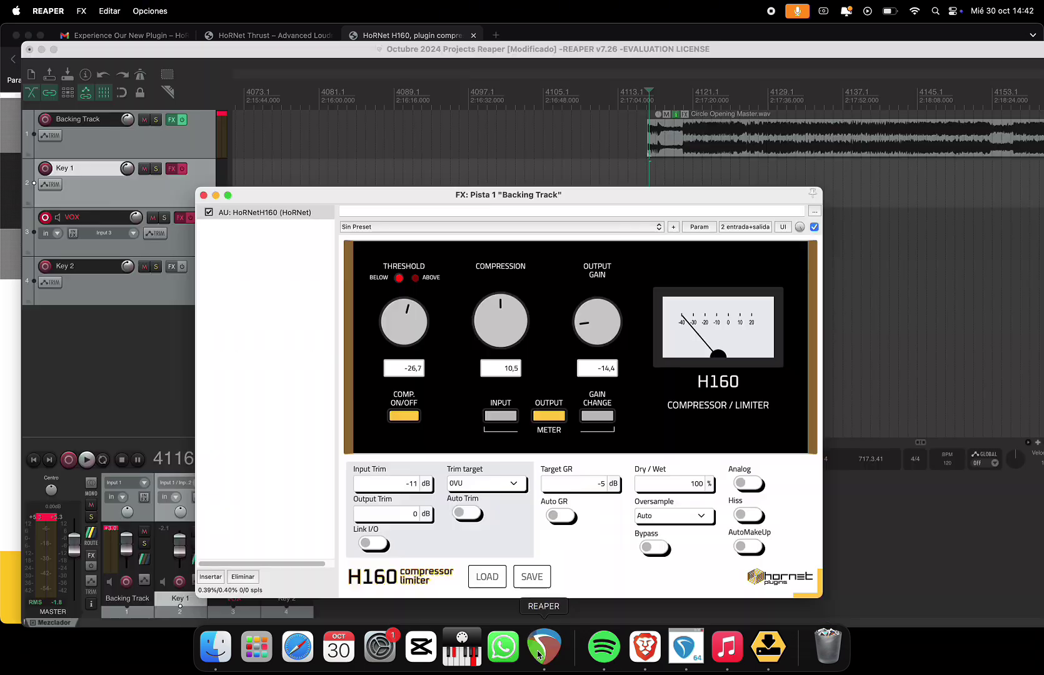
double_click(219, 232)
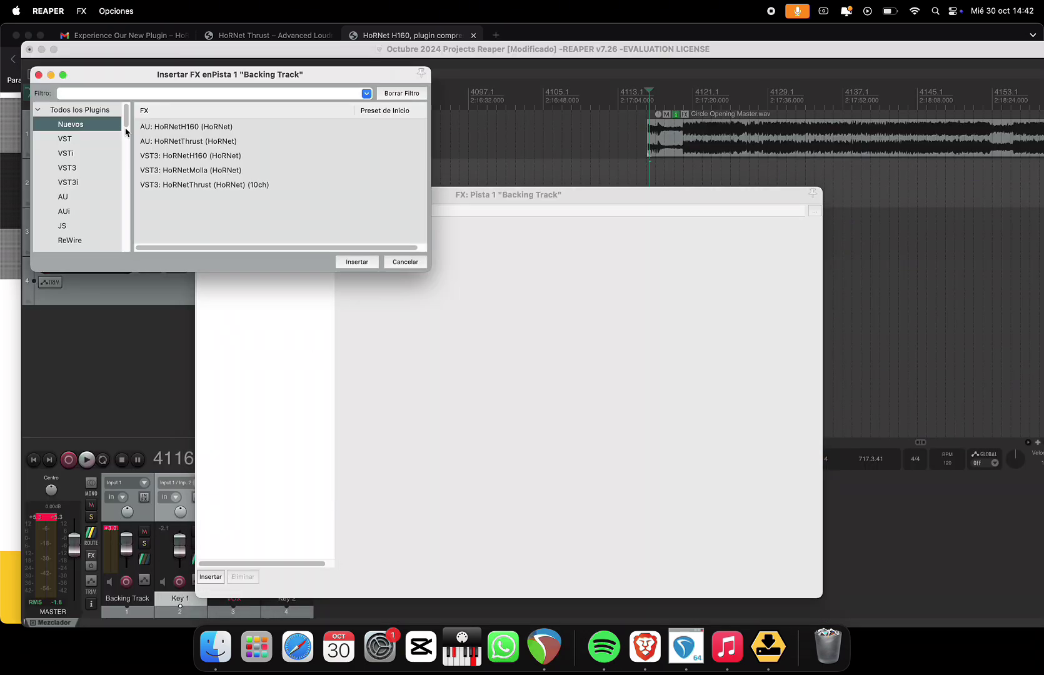
click(178, 144)
double_click(178, 144)
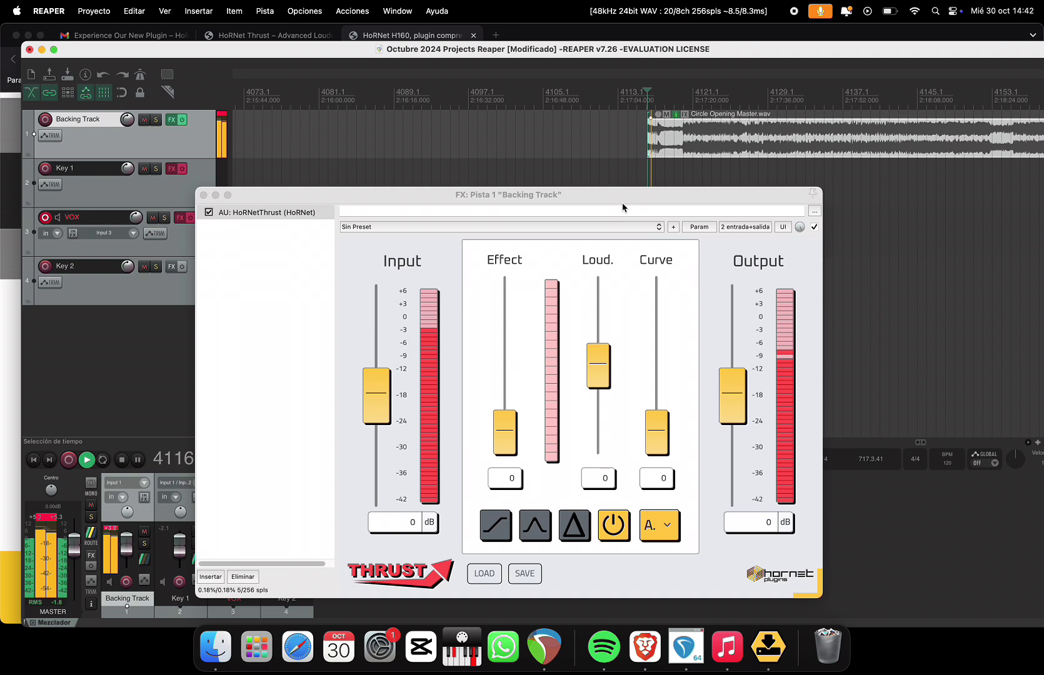
Step: Audition the backing track from its start with Thrust's output lowered to -11.5 dB, and reset the output to 0 dB
drag(622, 202, 566, 145)
drag(675, 331, 685, 412)
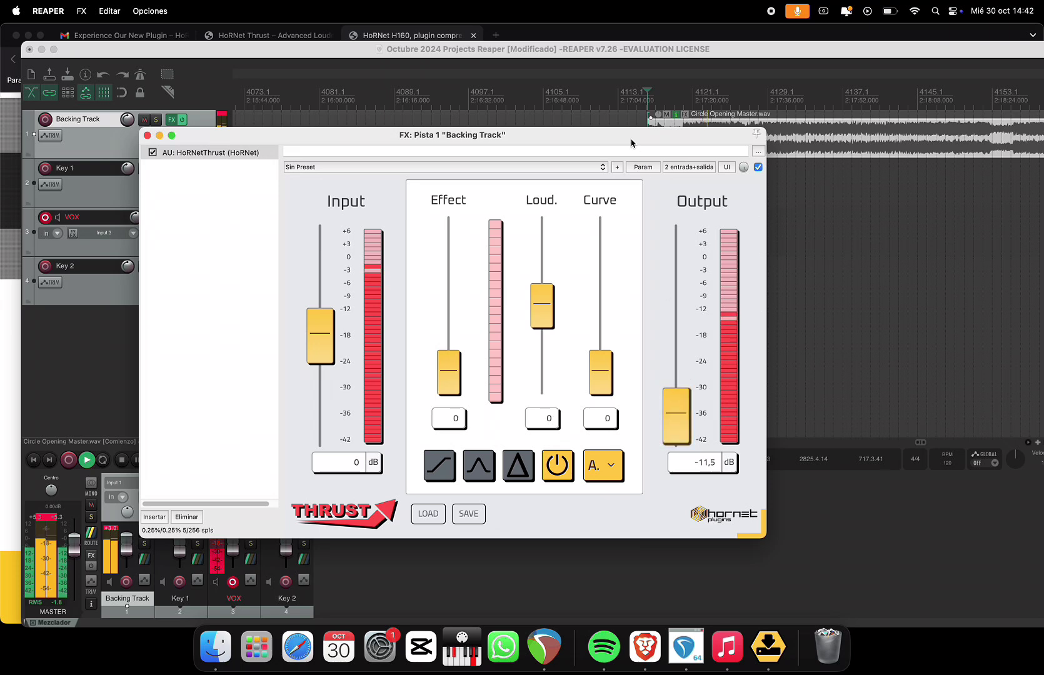
click(650, 88)
key(space)
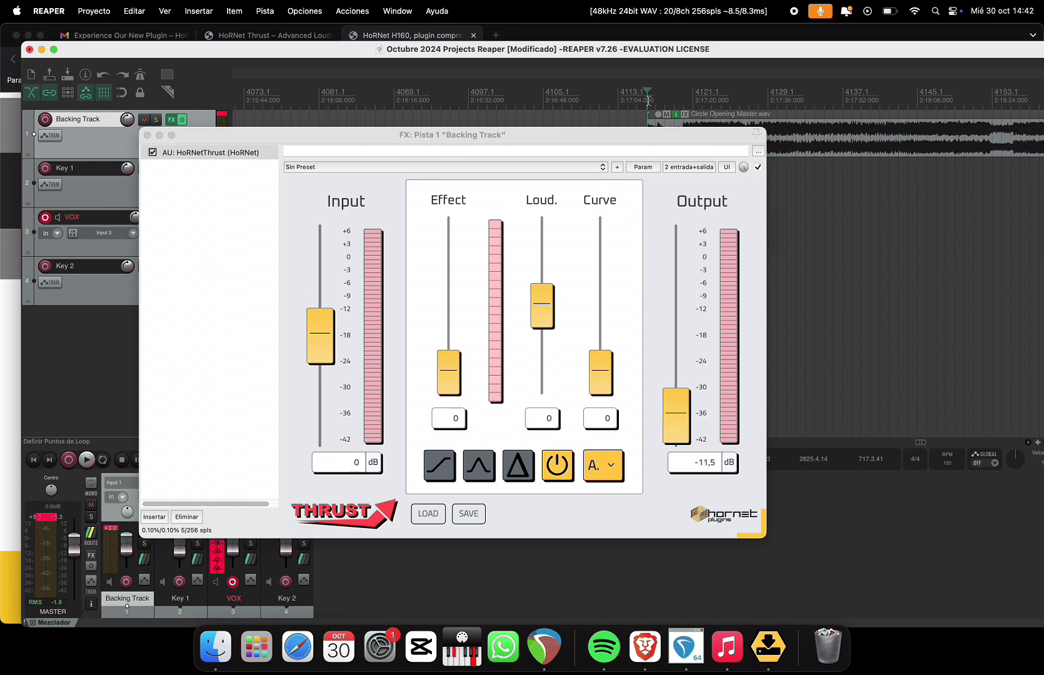
key(space)
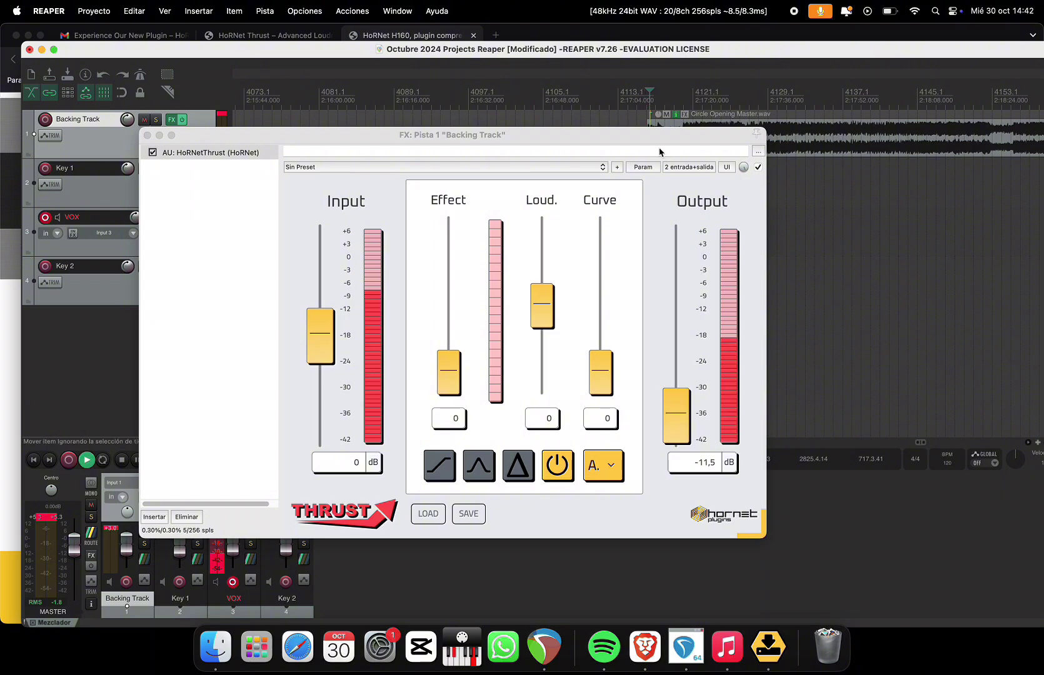
double_click(675, 417)
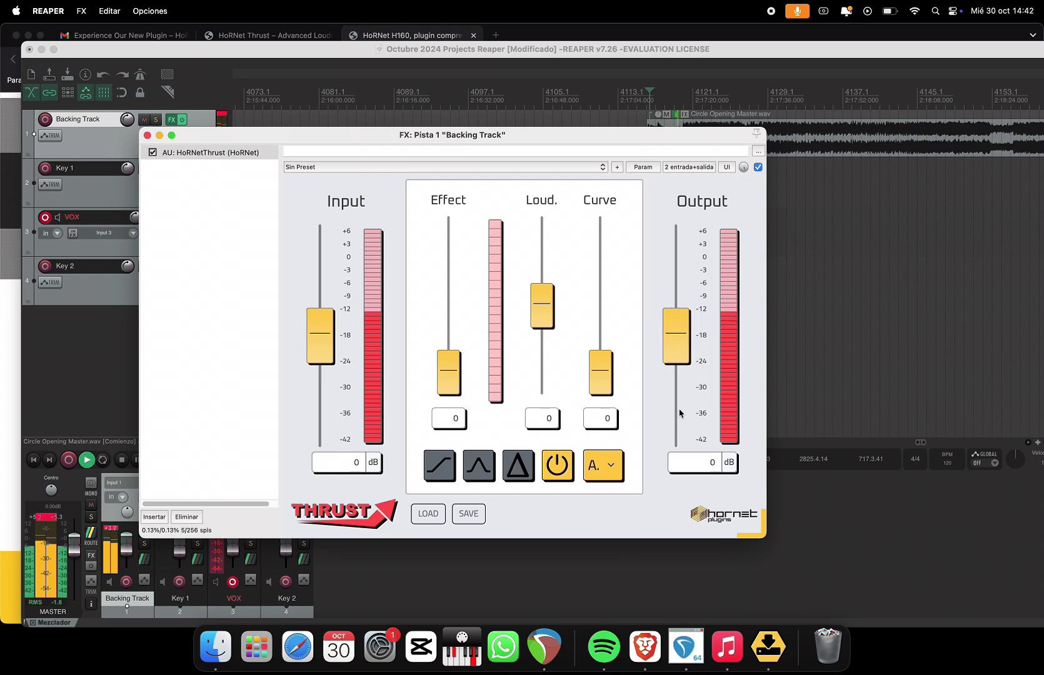
Step: Glance at the H160 product page in Brave, return to REAPER and check which presets Thrust offers
click(645, 647)
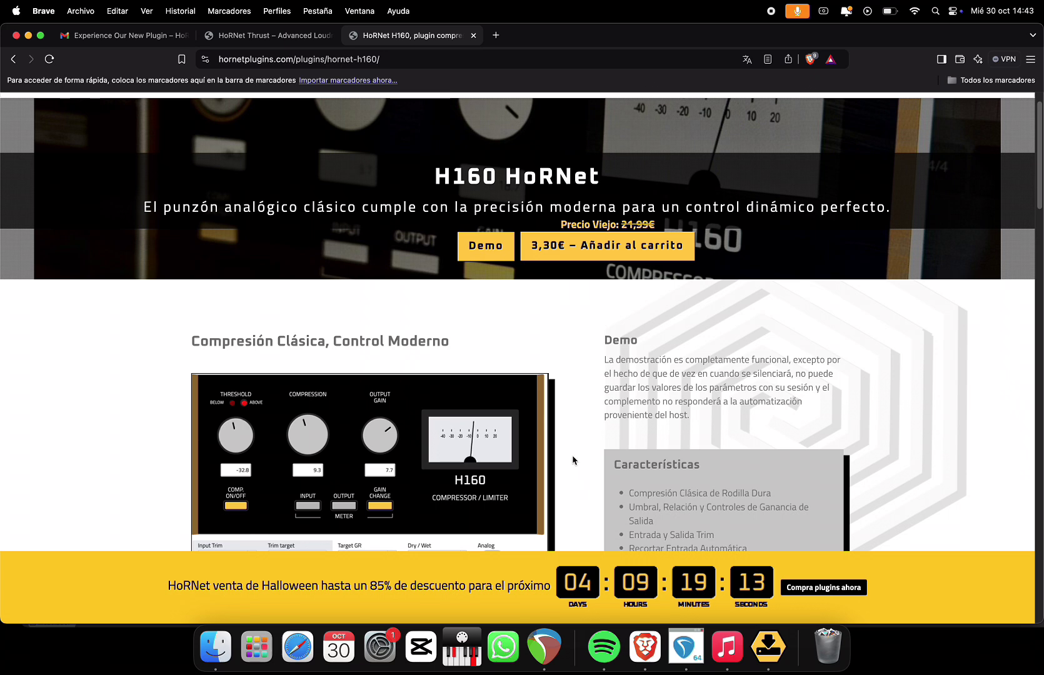
scroll(573, 460, down, 2)
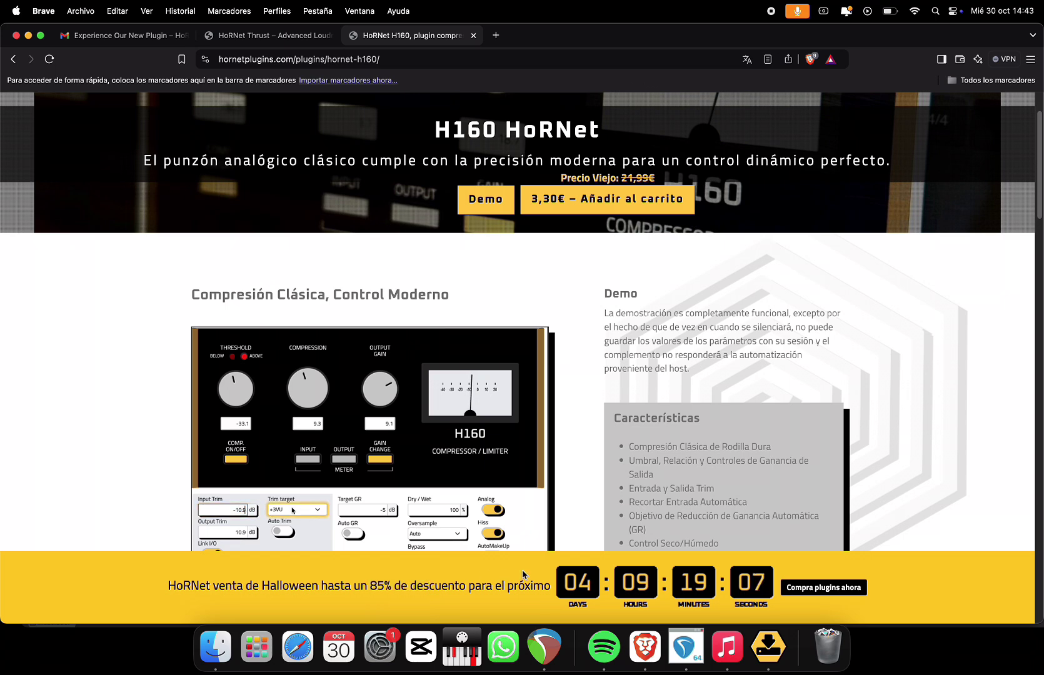
click(555, 646)
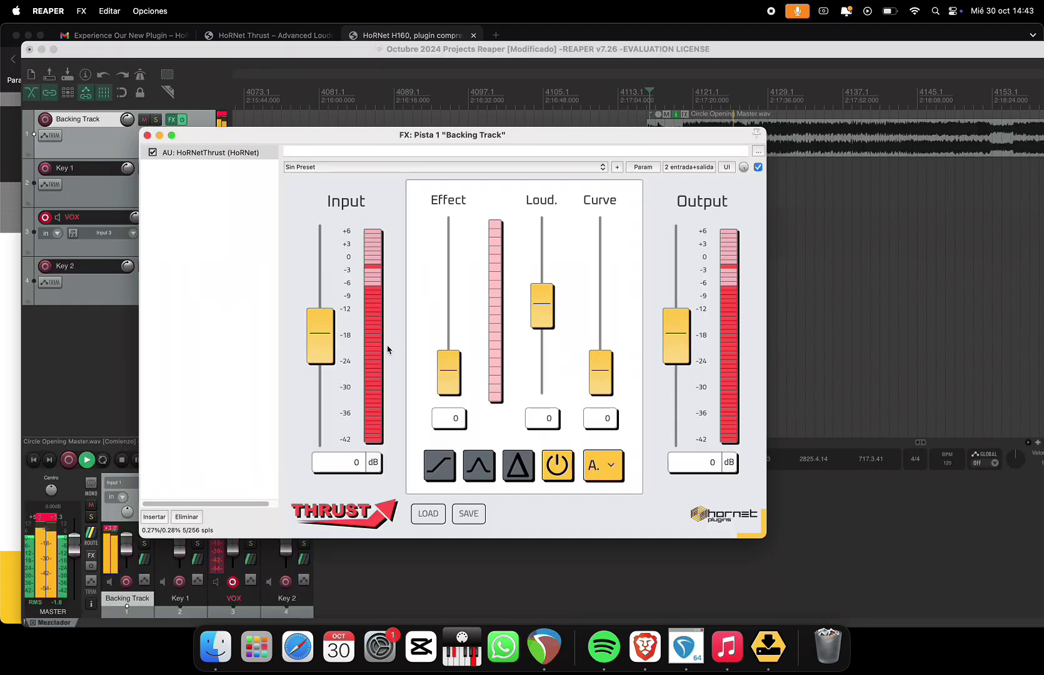
click(410, 168)
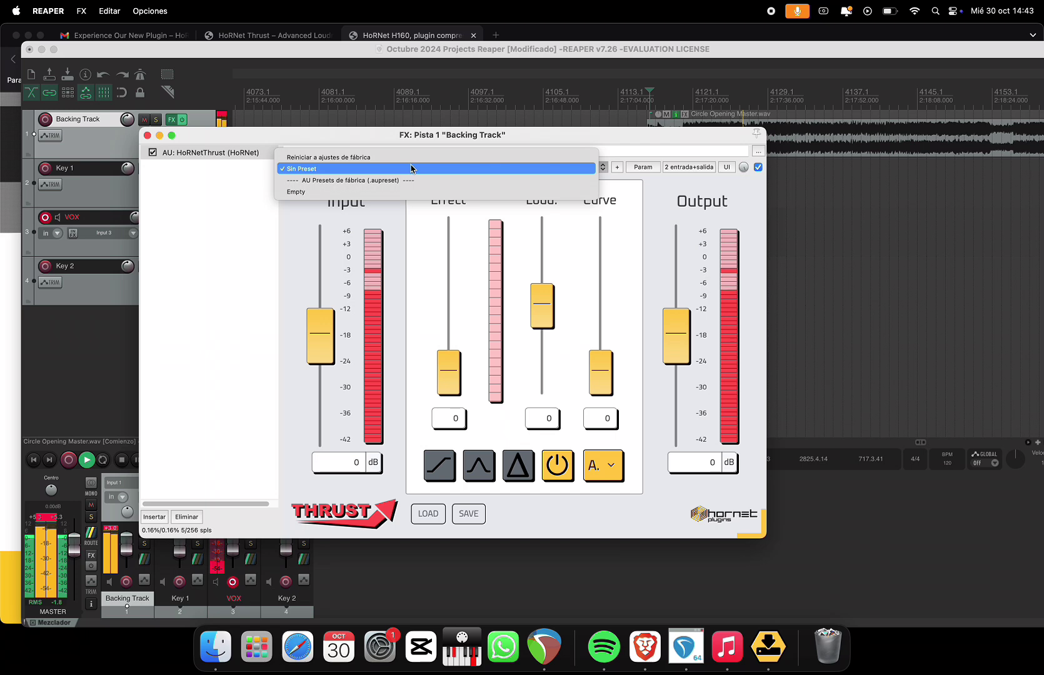
click(410, 167)
Step: Set Thrust's loudness to 59, input to 0.5 dB and output to 1.5 dB, and stop playback with the cursor near bar 4121
mouse_move(328, 330)
mouse_down()
mouse_move(327, 274)
mouse_move(325, 336)
mouse_up()
drag(541, 303, 547, 266)
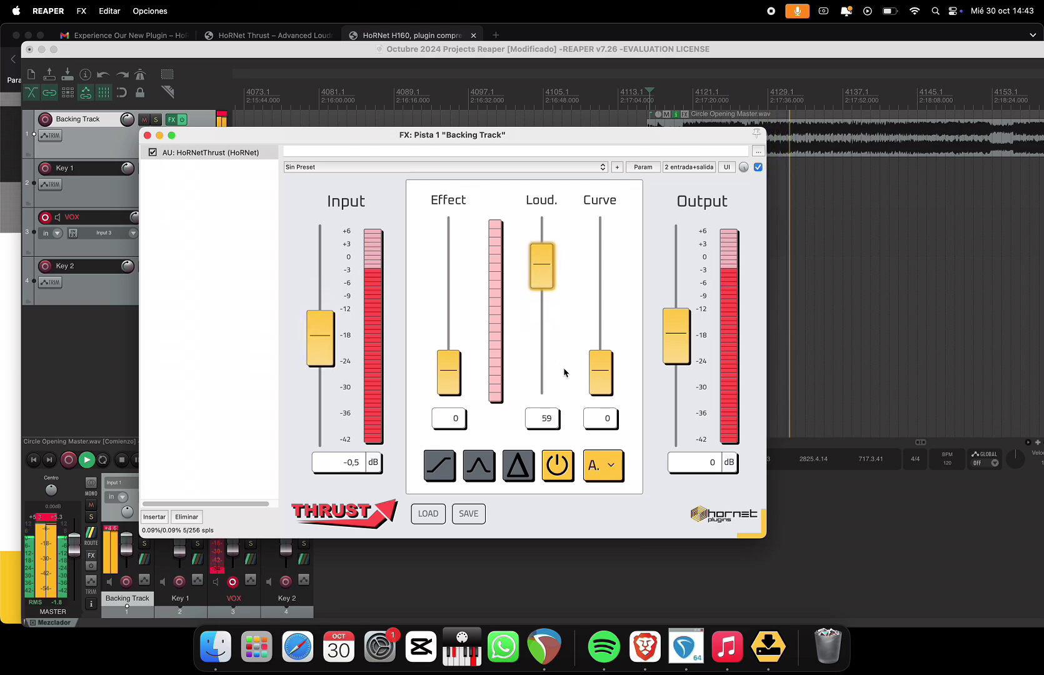
click(695, 80)
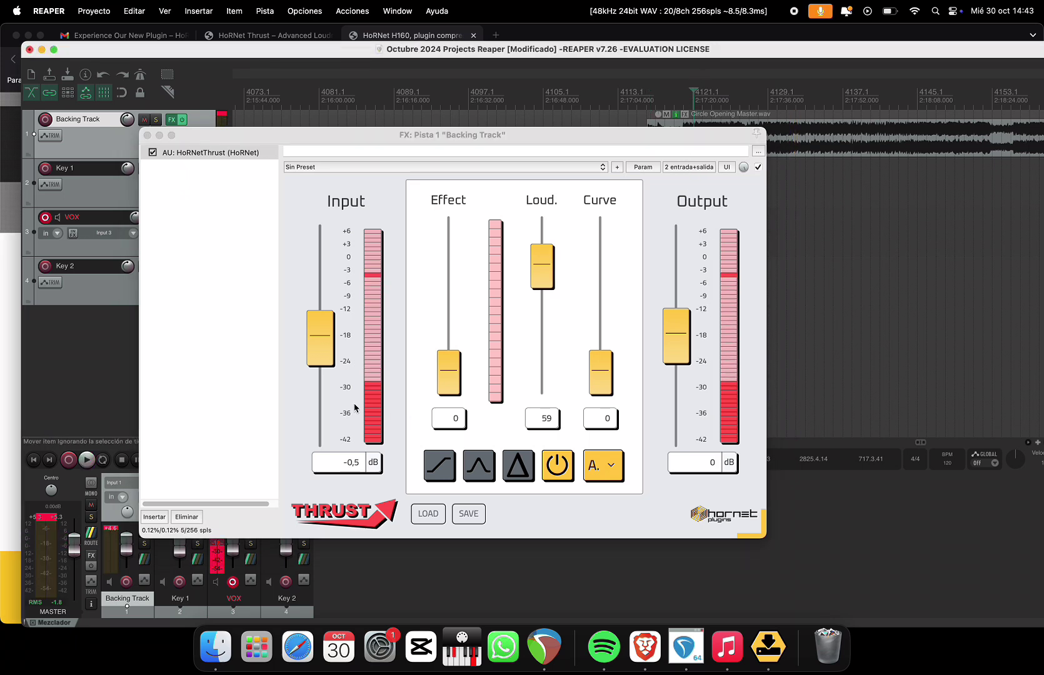
click(319, 338)
double_click(318, 342)
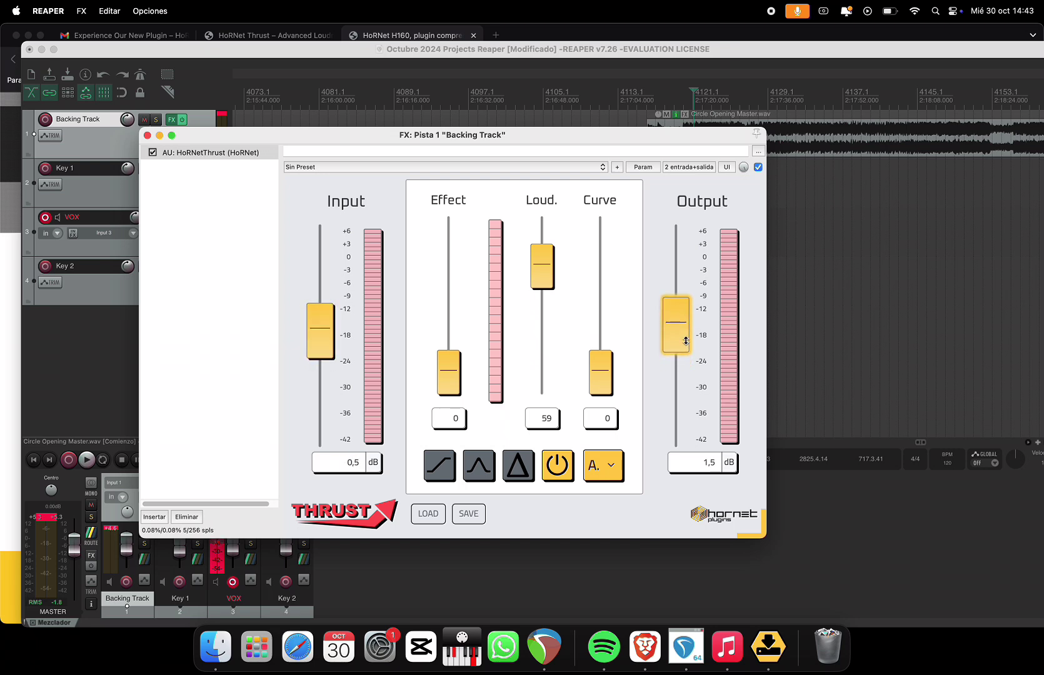
Step: Set Thrust's curve to 9, loudness to 18 and effect to 42, and enable Clip 0dB, Multi Band and Delta
mouse_move(599, 377)
mouse_down()
mouse_move(597, 237)
mouse_move(596, 361)
mouse_up()
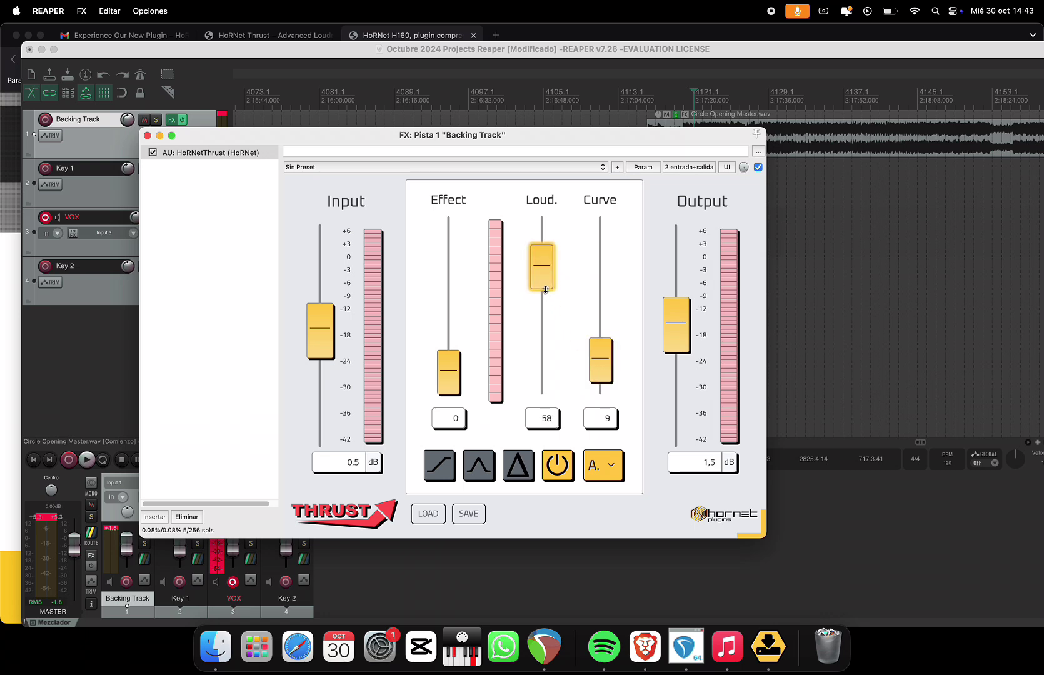
drag(545, 289, 528, 350)
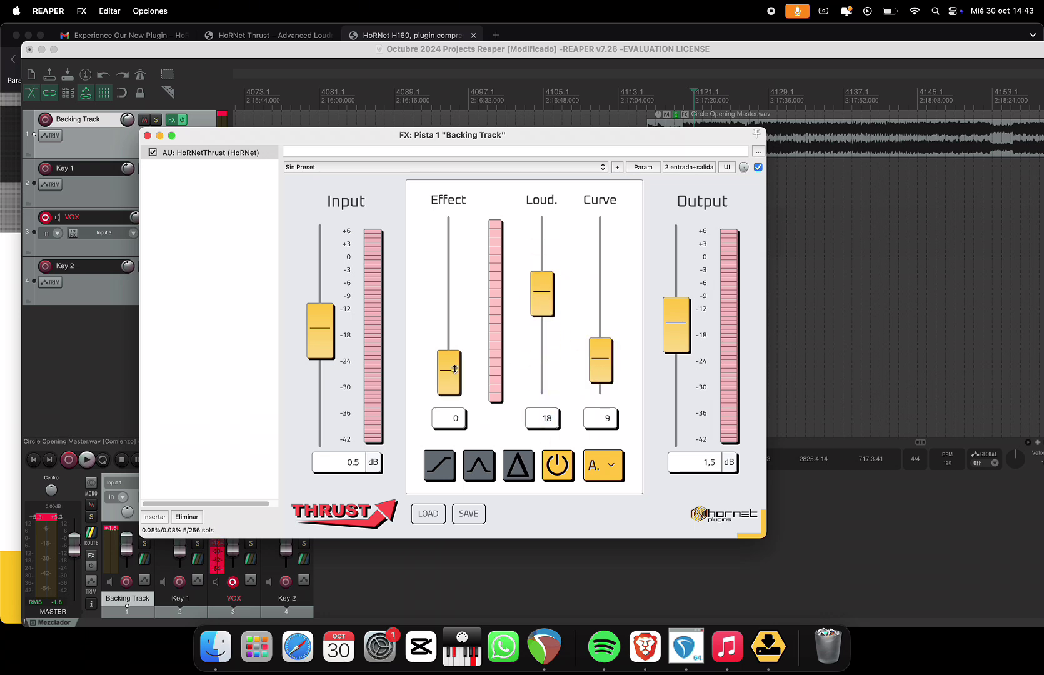
drag(455, 369, 449, 316)
click(447, 470)
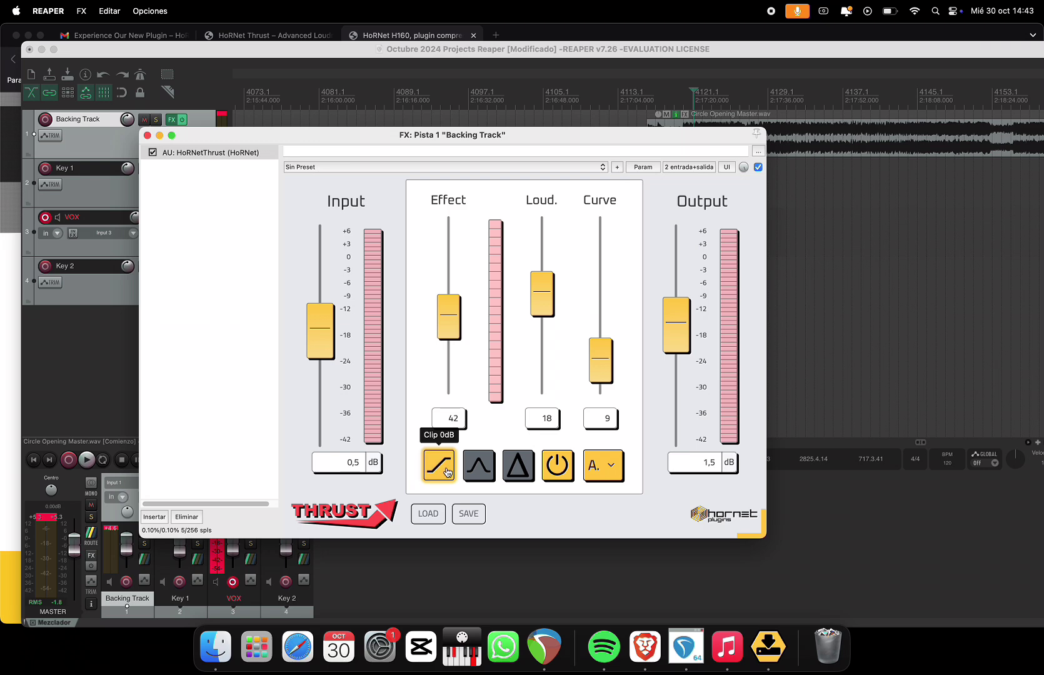
click(477, 474)
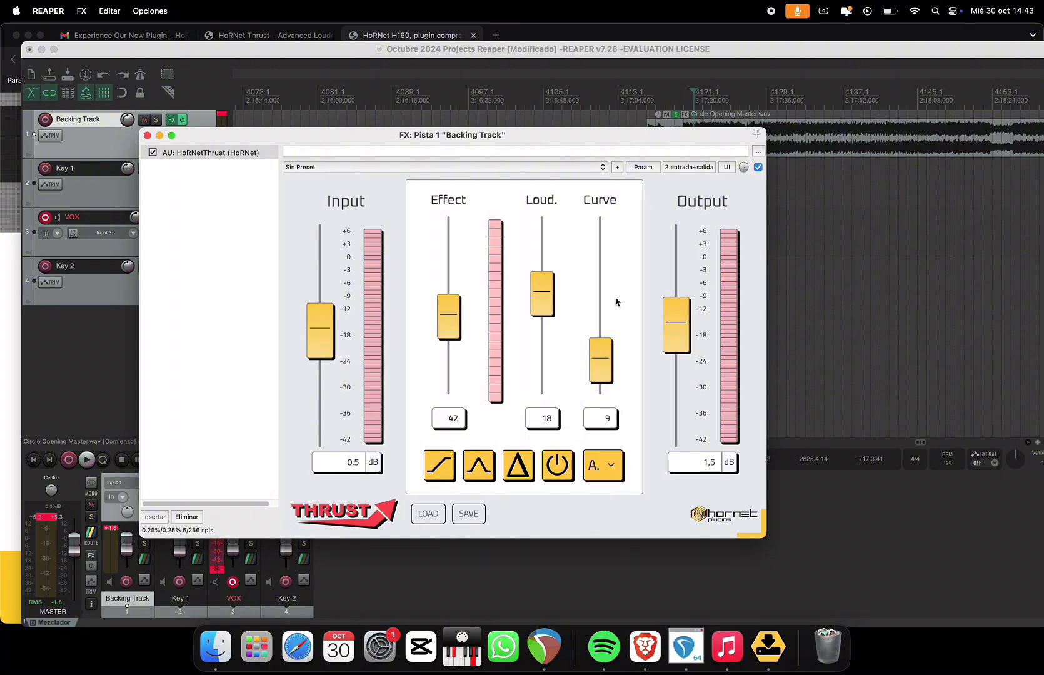
Step: Raise Thrust's curve to 30, its output to 4 dB and its input to 2.5 dB
drag(602, 372, 605, 334)
drag(673, 345, 677, 321)
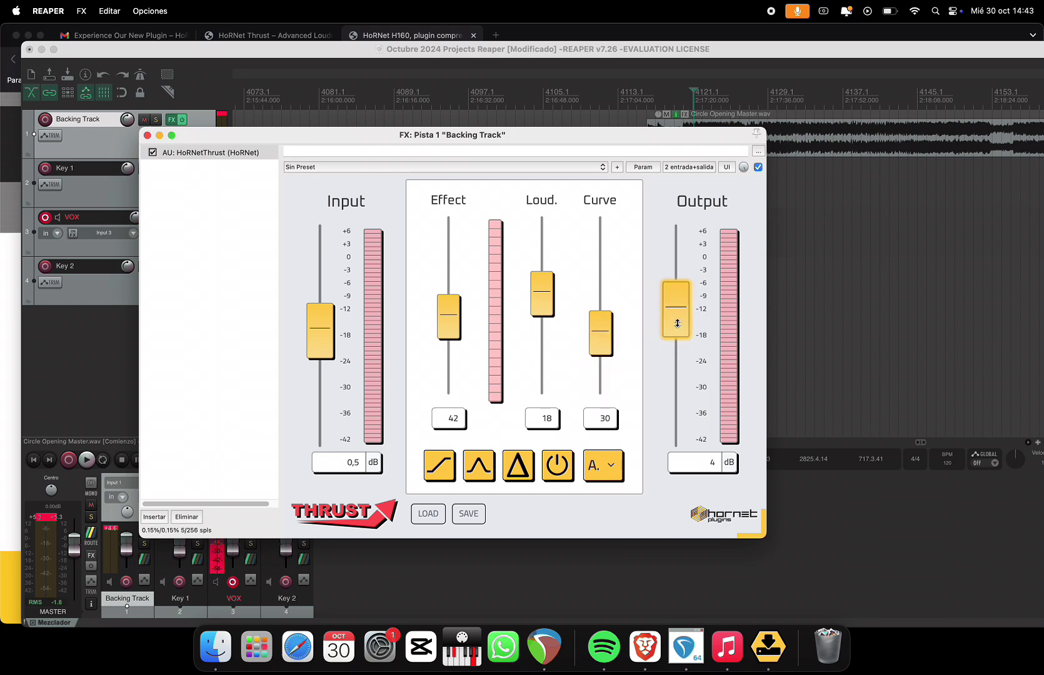
drag(334, 340, 326, 320)
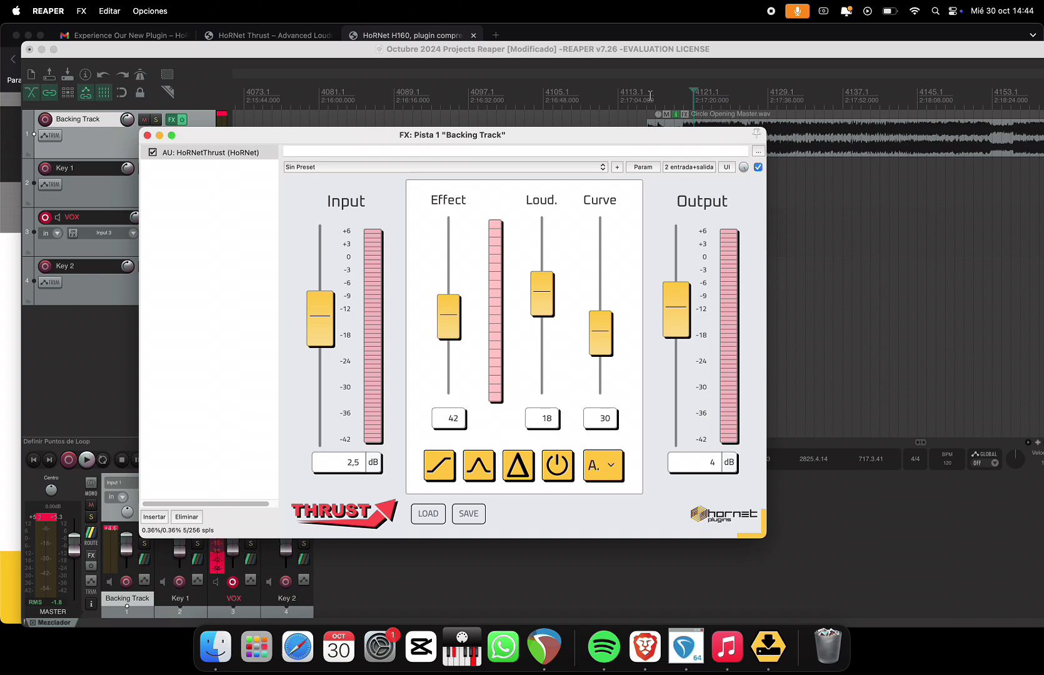
Step: Play the backing track from its start and compare the sound with the Thrust effect switched off and back on
click(650, 95)
key(space)
click(561, 476)
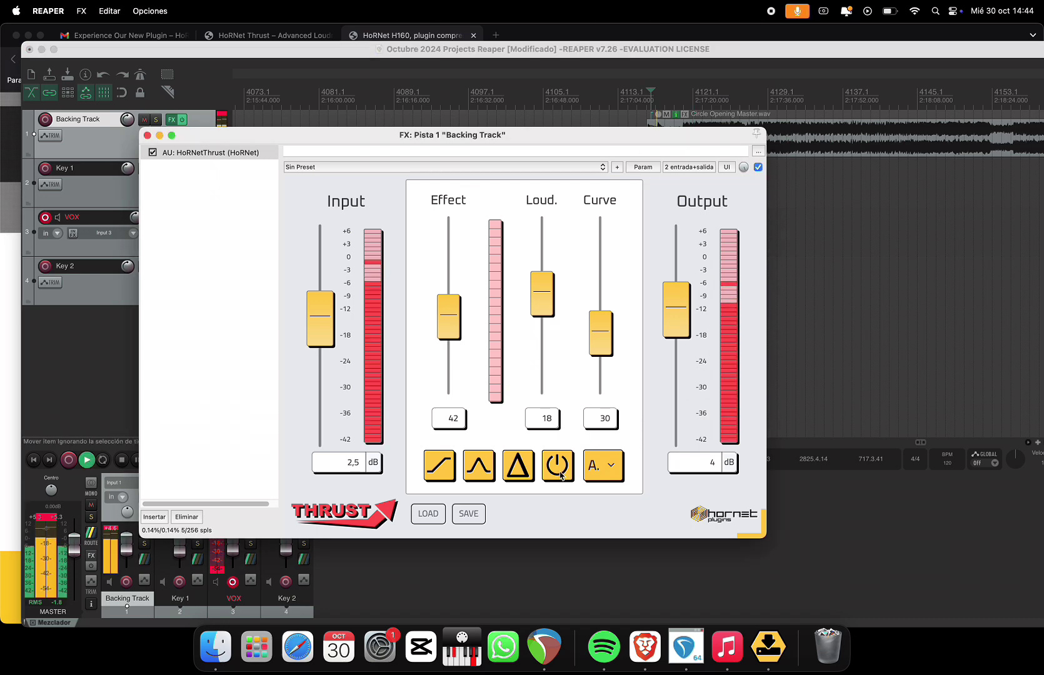
click(558, 467)
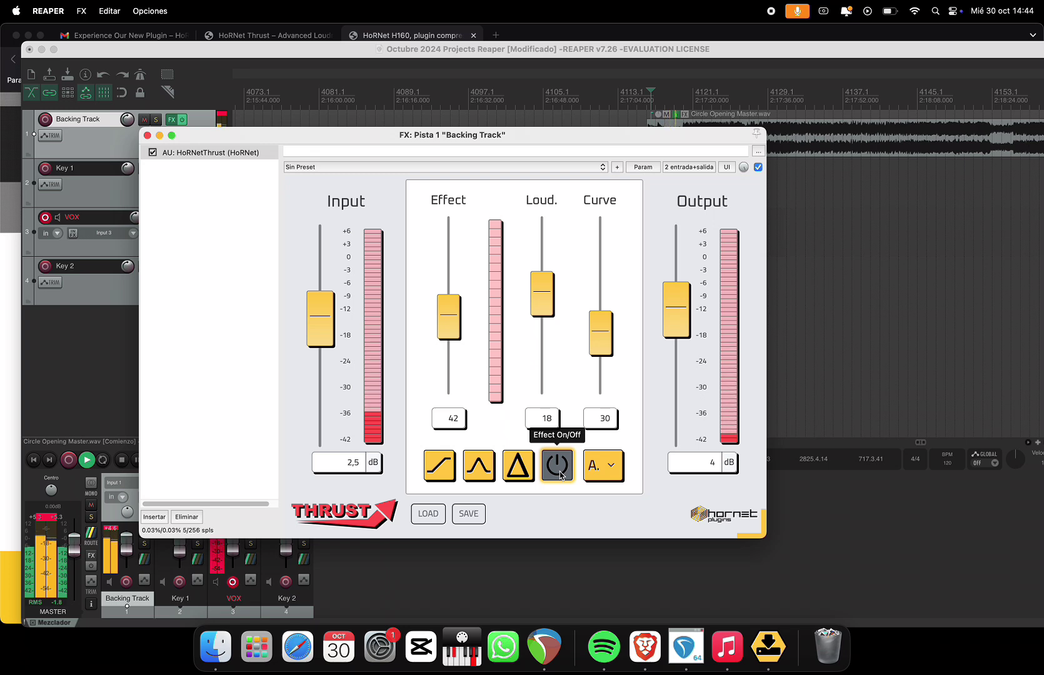
click(558, 466)
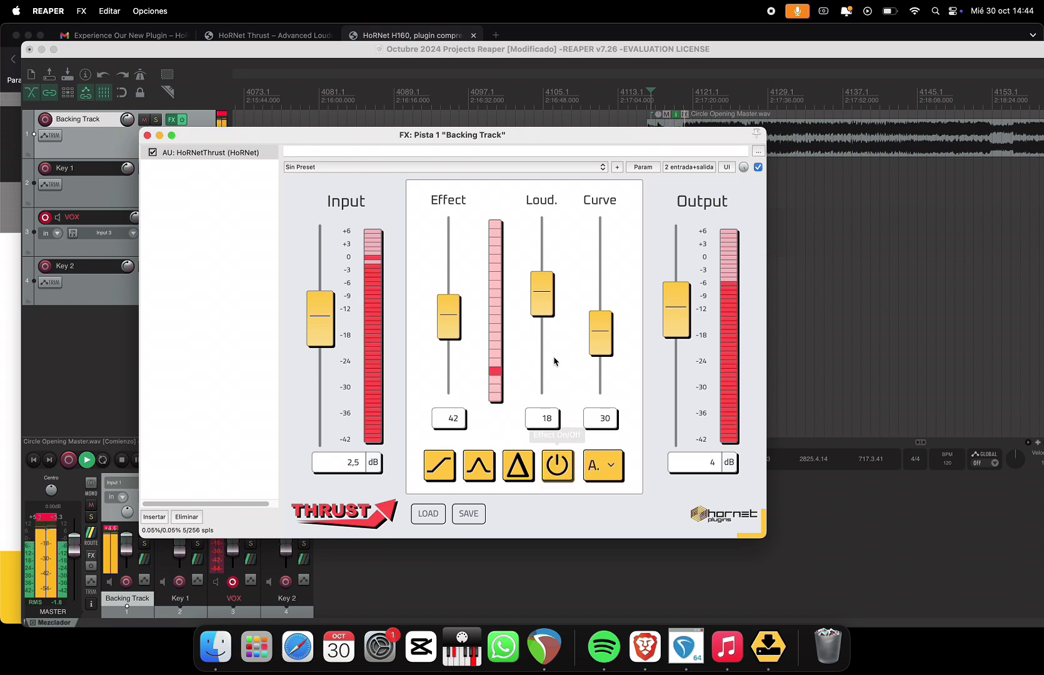
Step: During playback, raise Thrust's loudness to 43, curve to 70, output to 5.5 dB and input to 3.5 dB
drag(541, 305, 549, 277)
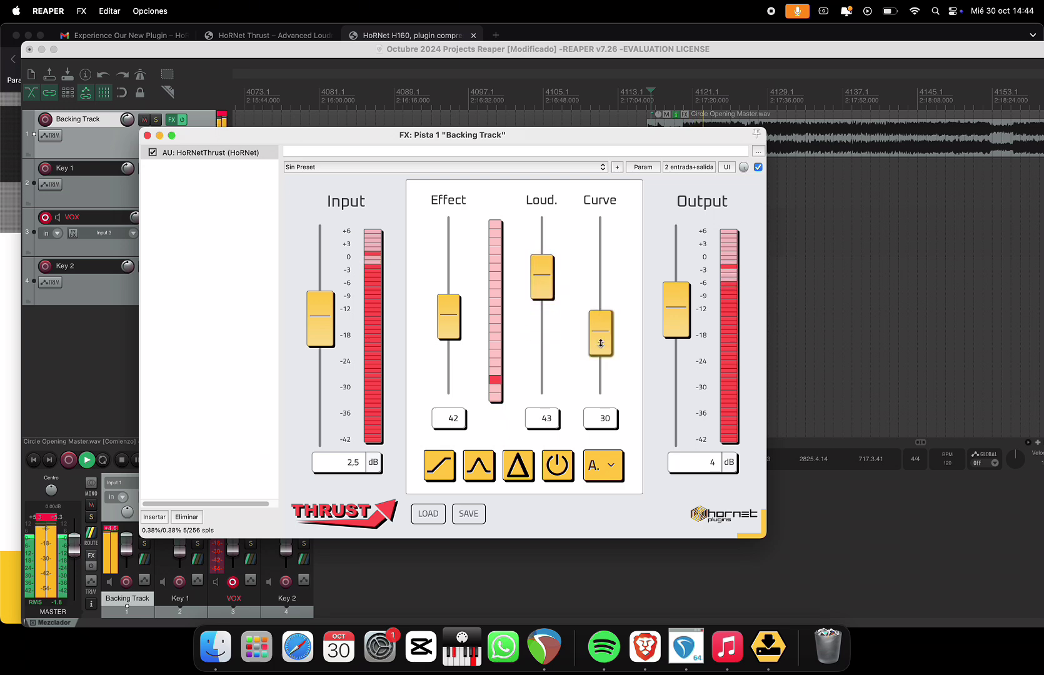
drag(600, 337, 608, 271)
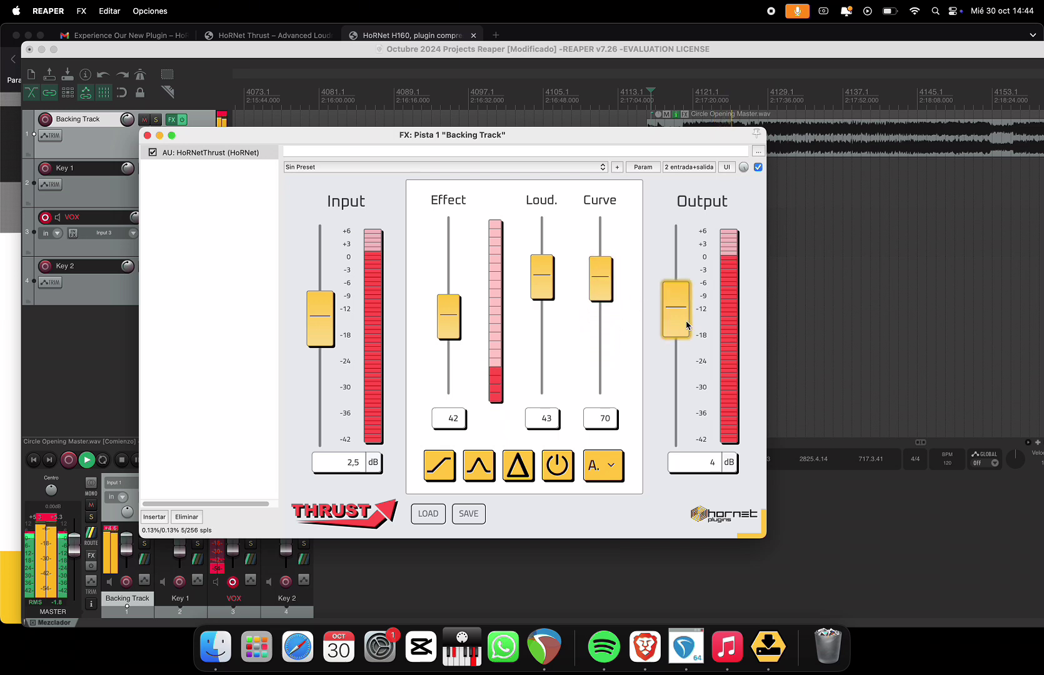
drag(677, 309, 678, 302)
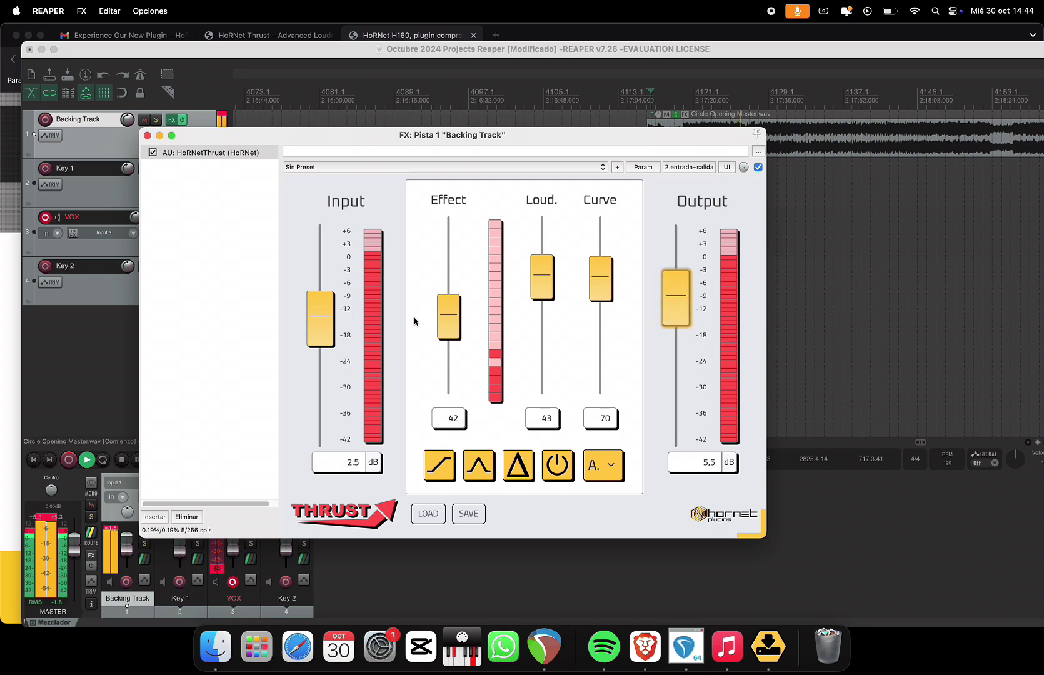
drag(330, 311, 331, 306)
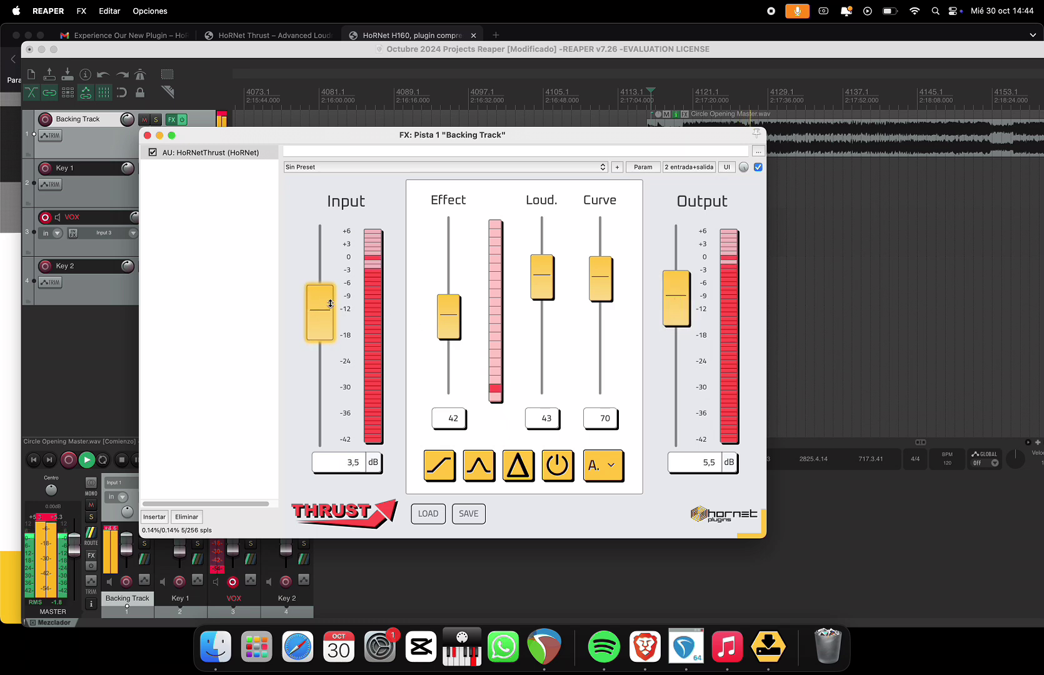
Step: Lower Thrust's input to 2 dB and output to -12 dB, and disable Delta, Multi Band and Clip 0dB
drag(675, 299, 677, 417)
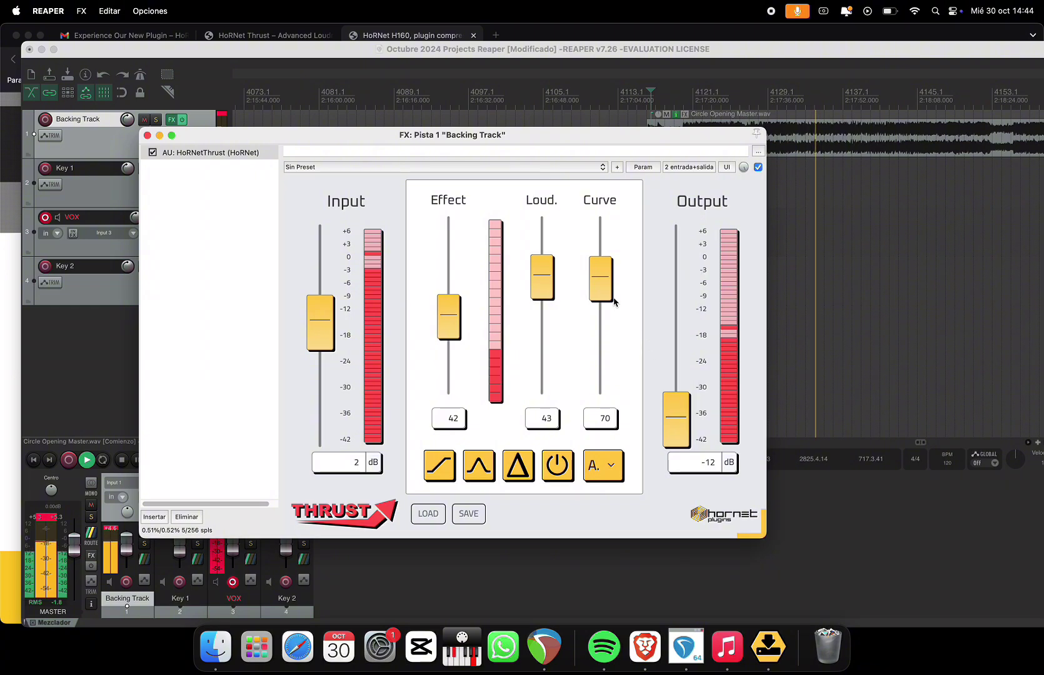
click(517, 466)
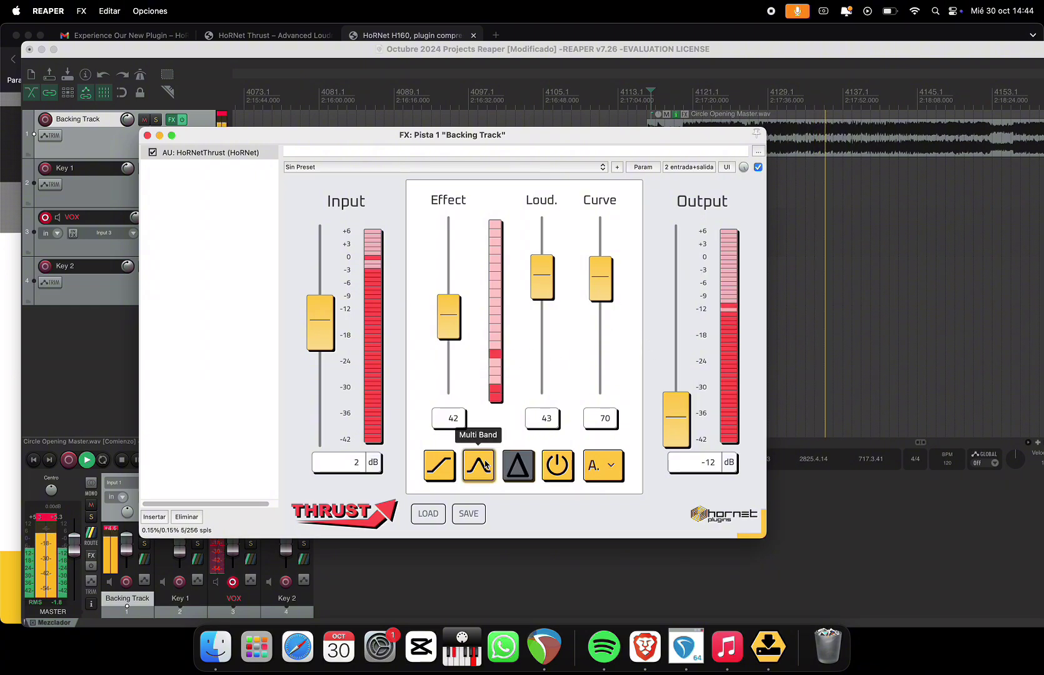
click(479, 465)
click(445, 466)
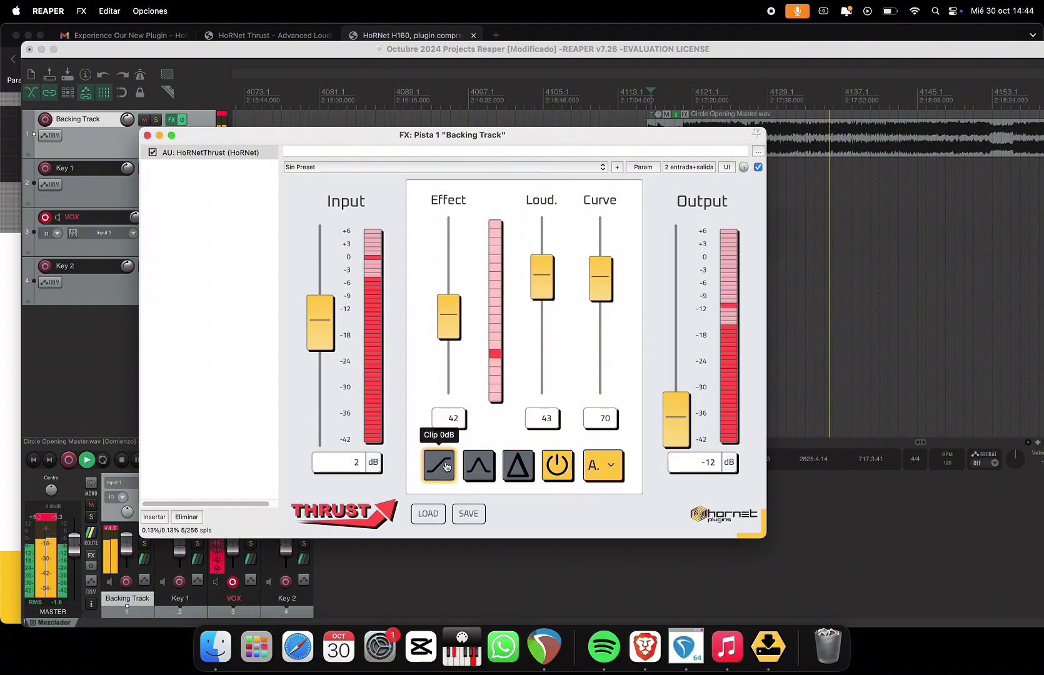
click(479, 466)
click(479, 466)
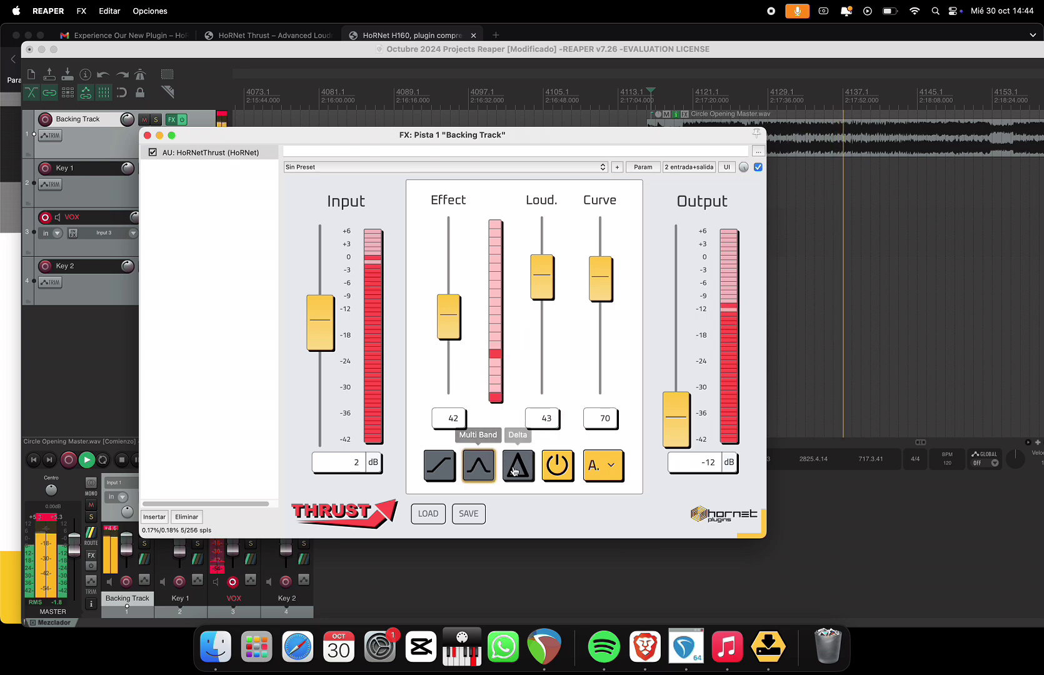
Step: Set Thrust's output to 2 dB and curve to 44, and compare the sound with the effect off and on
drag(676, 401, 613, 321)
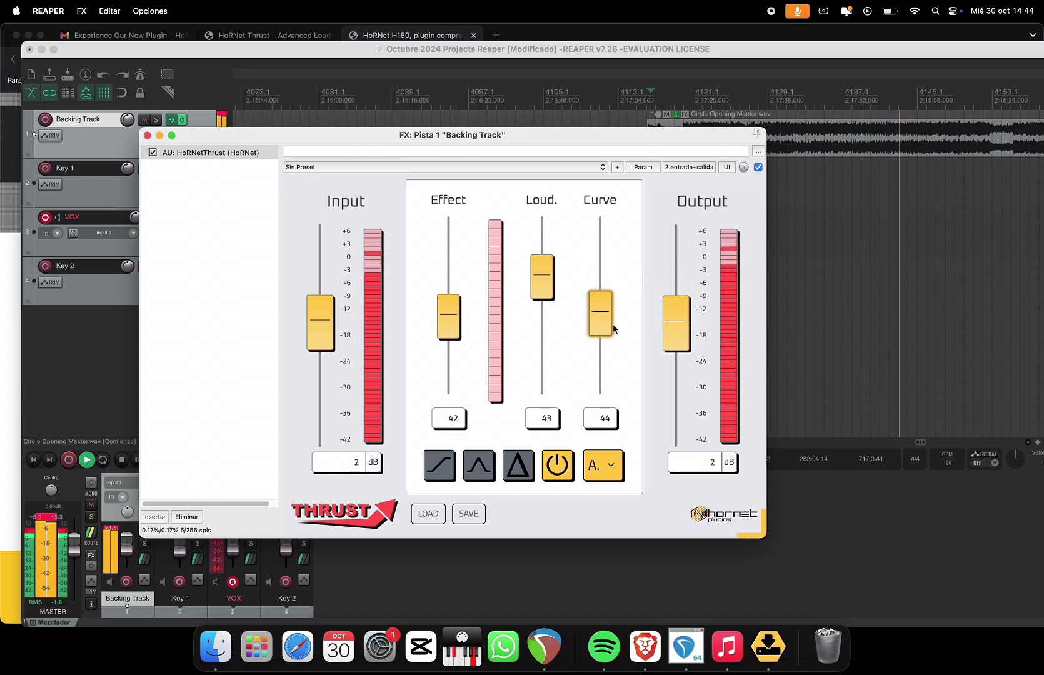
click(570, 466)
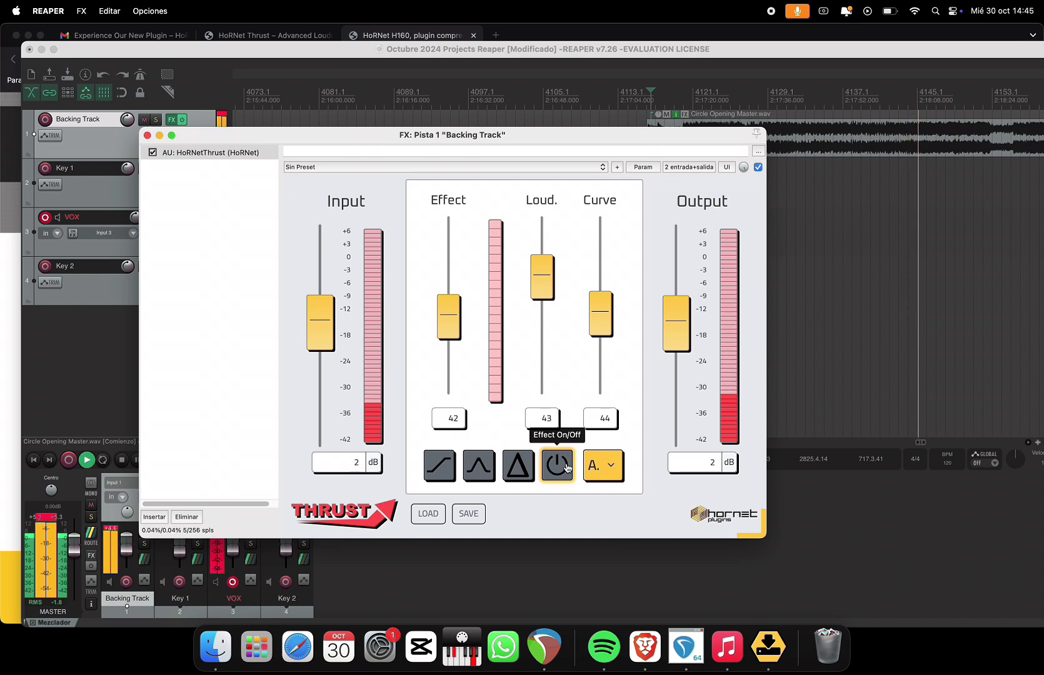
click(566, 467)
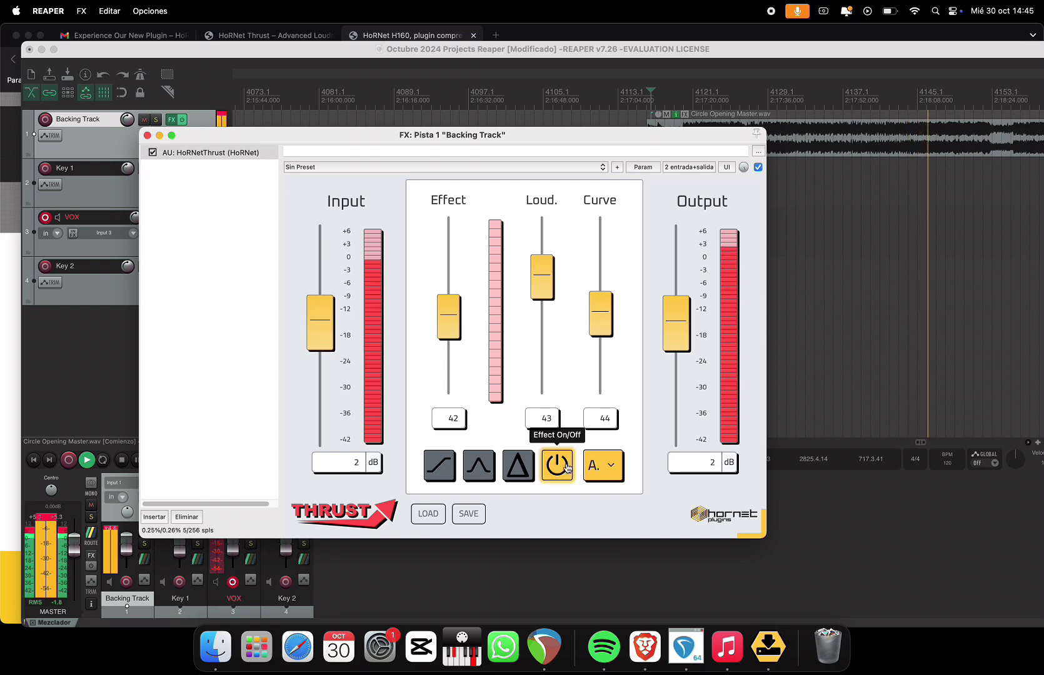
Step: Raise Thrust's input to 2.5 dB with the effect switched off, and switch the effect back on
click(567, 467)
scroll(323, 345, up, 1)
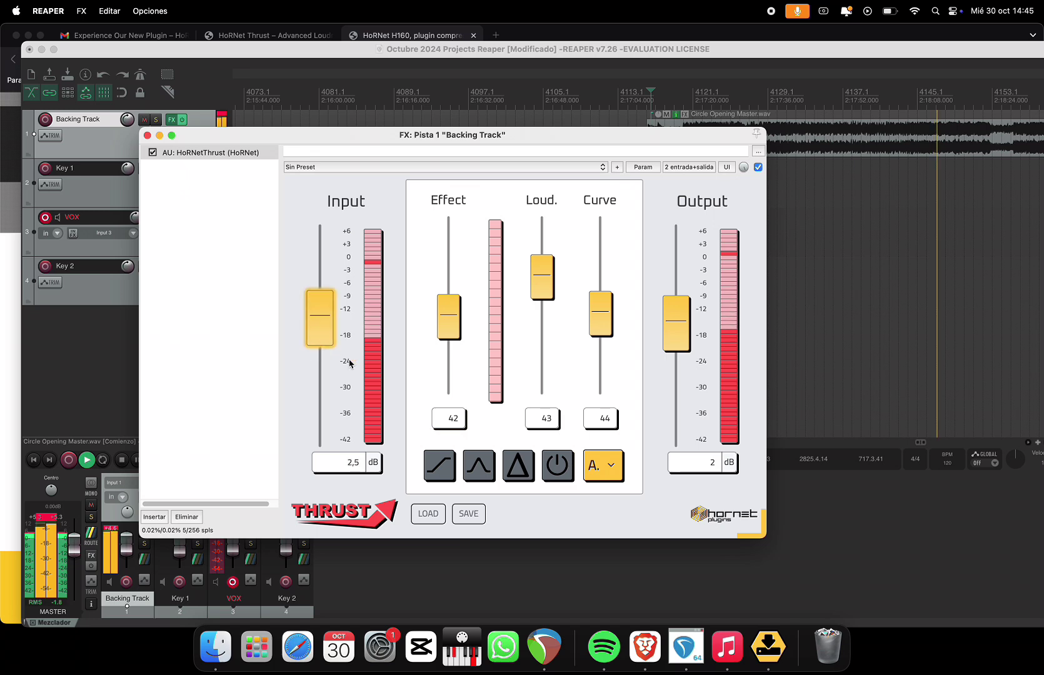
click(556, 465)
Step: Compare the sound with Thrust's Multi Band and Delta each switched on and off, and enable Clip 0dB
click(478, 466)
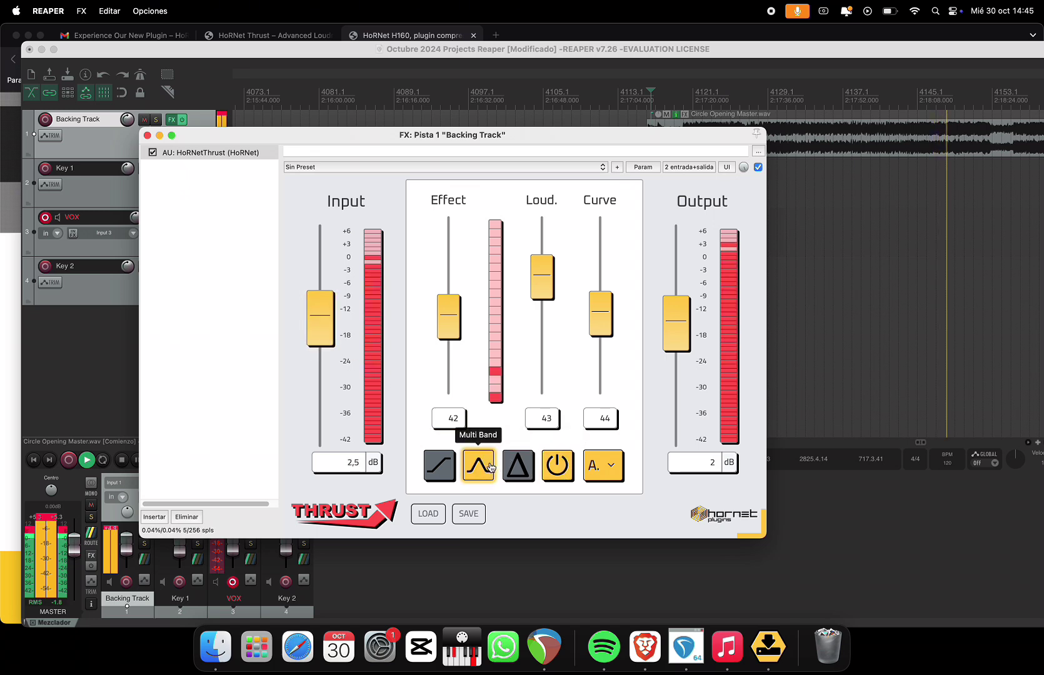
click(490, 467)
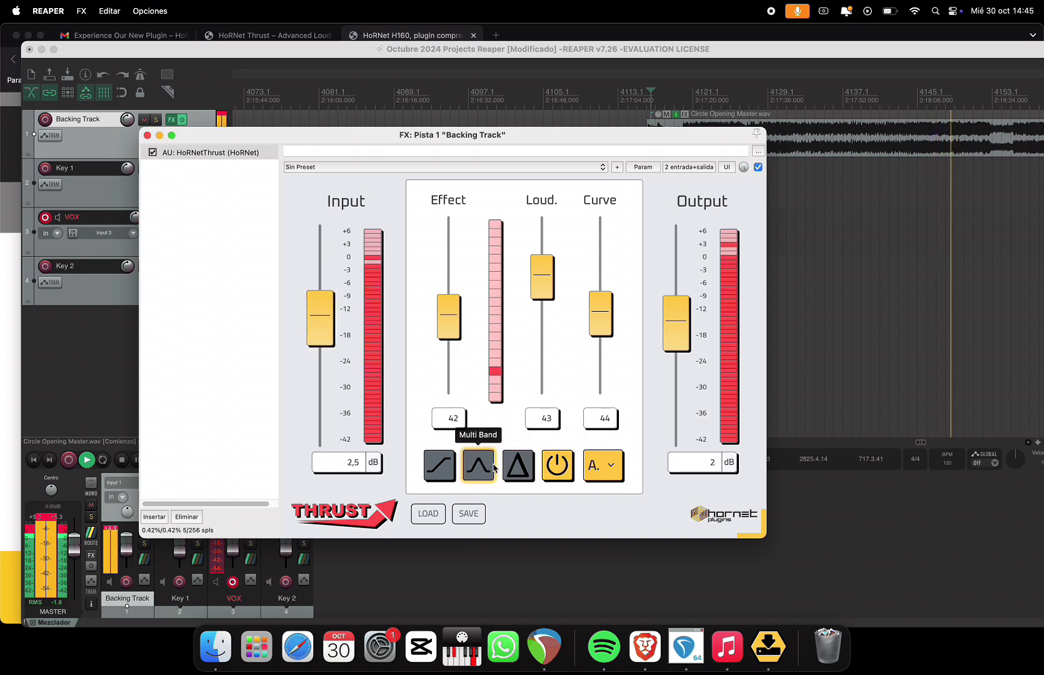
click(529, 475)
click(528, 475)
click(449, 467)
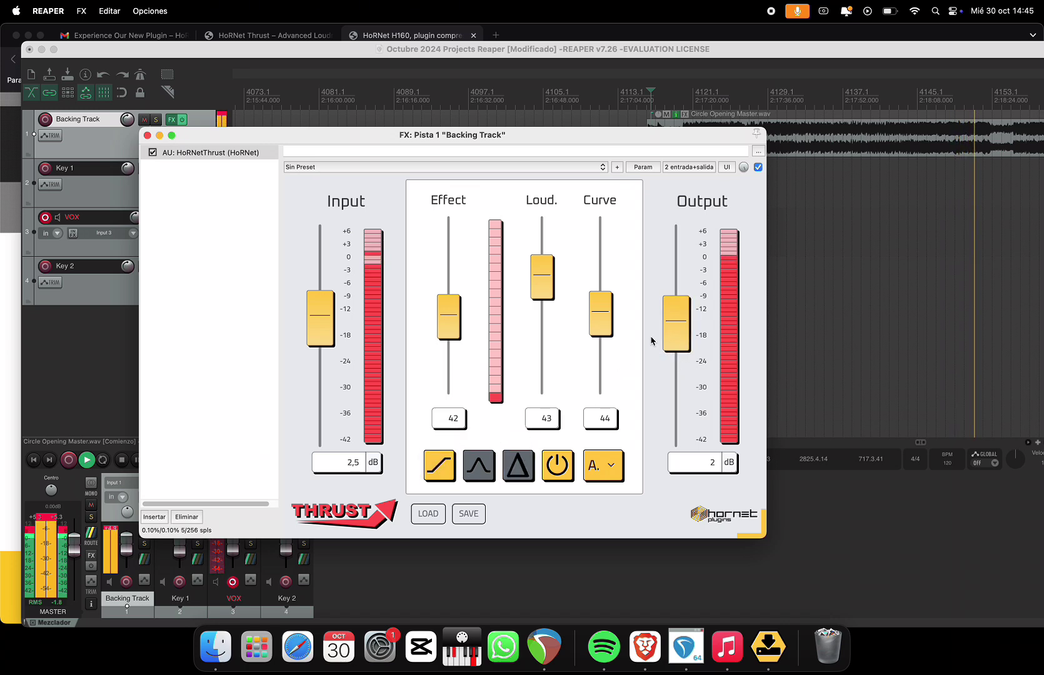
Step: Switch Thrust's effect off and stop the playback with the edit cursor moved just past measure 4121
click(554, 469)
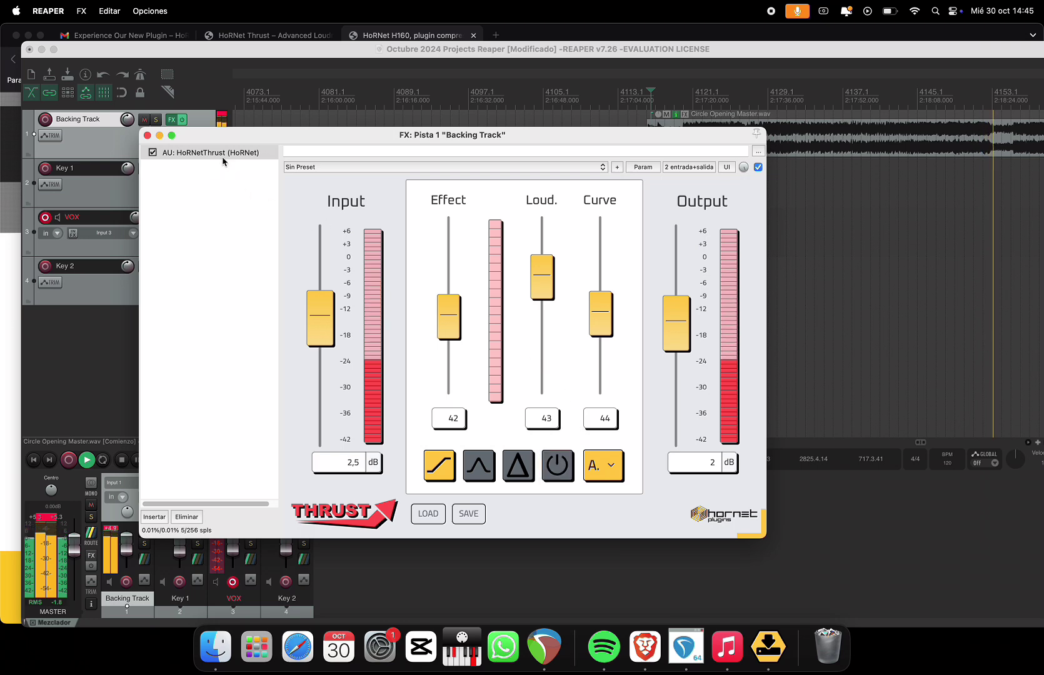
click(723, 89)
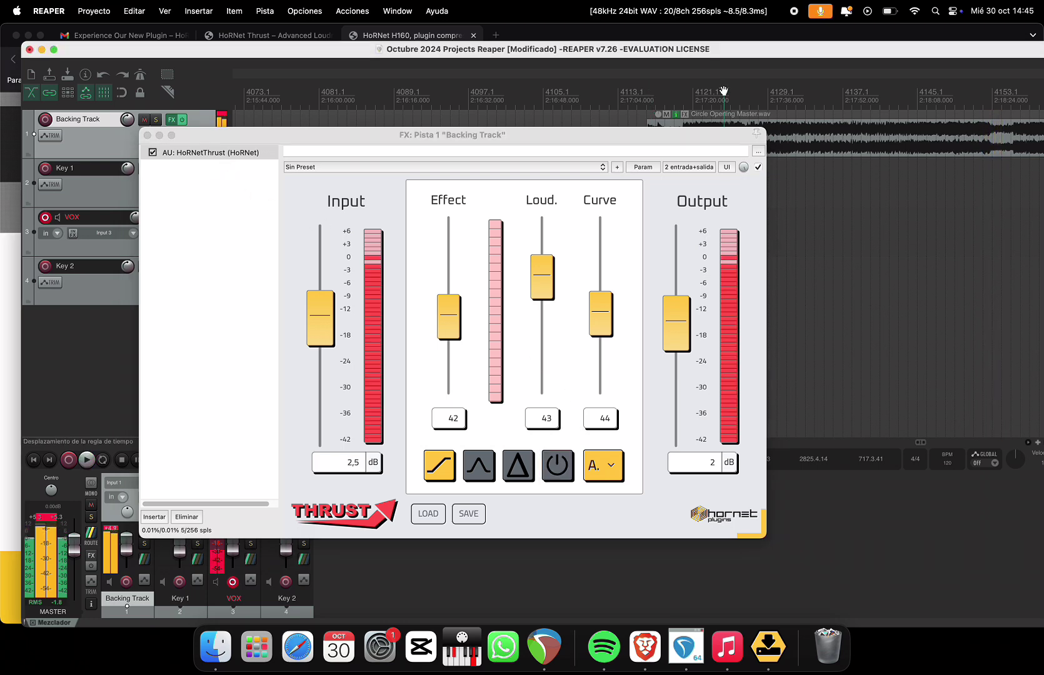
click(270, 192)
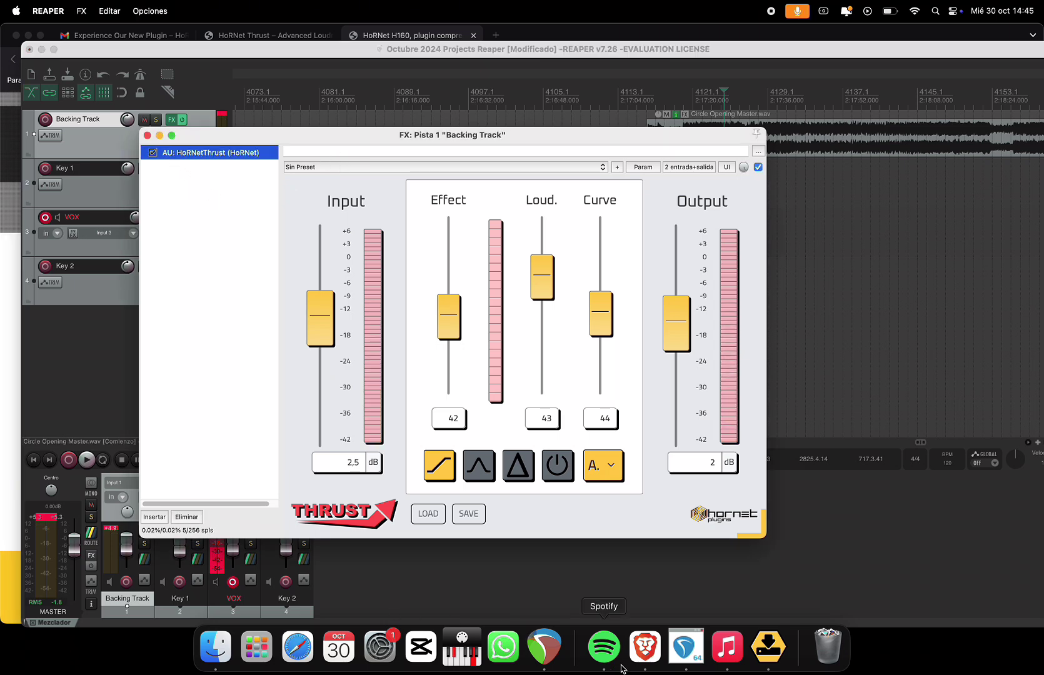
Step: Switch to the Brave browser and examine the Halloween sale banner on the HoRNet H160 page, highlighting its discount text
click(644, 647)
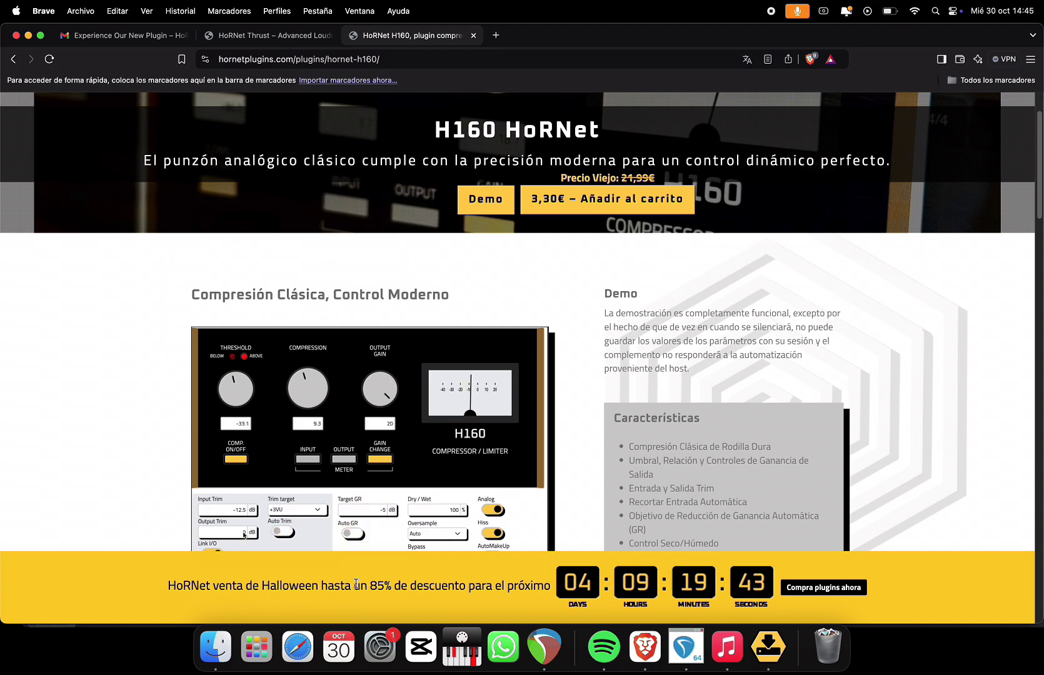
drag(356, 584, 527, 587)
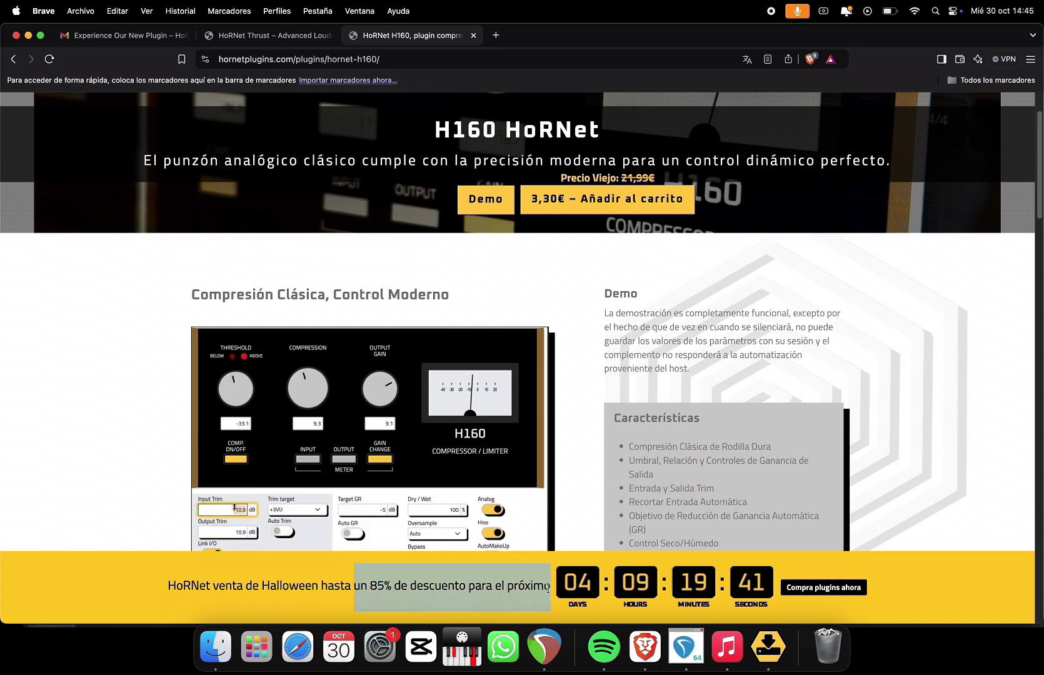
click(387, 590)
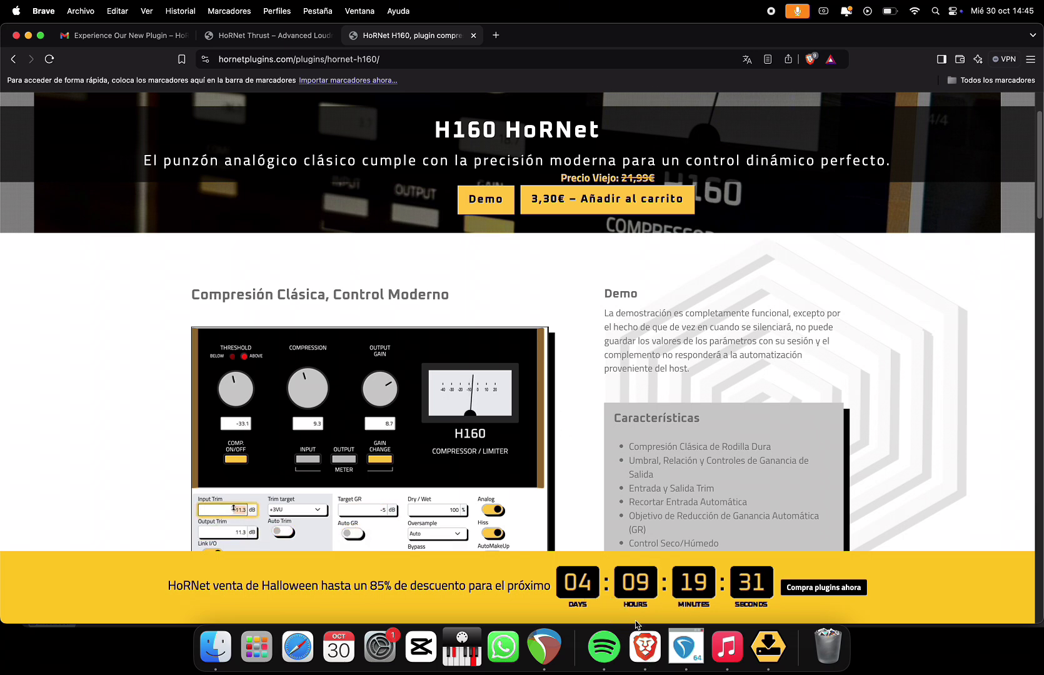
Step: Return to REAPER, replace Thrust on the Backing Track with VST3: HoRNetMolla (HoRNet), and enlarge the effect window
key(super+Tab)
key(Delete)
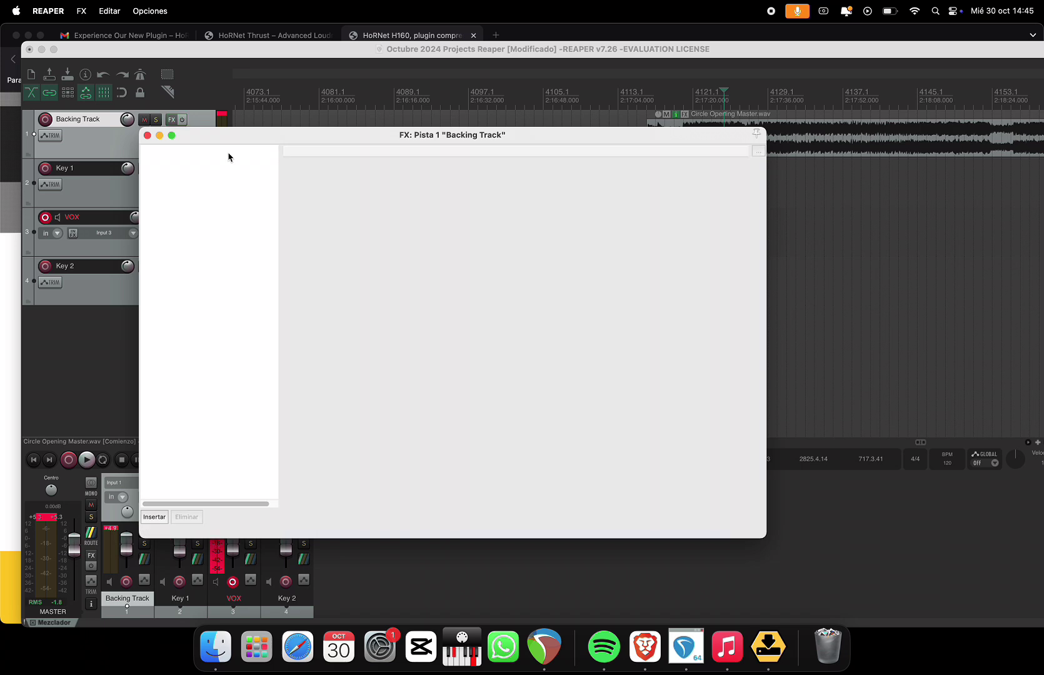
double_click(224, 179)
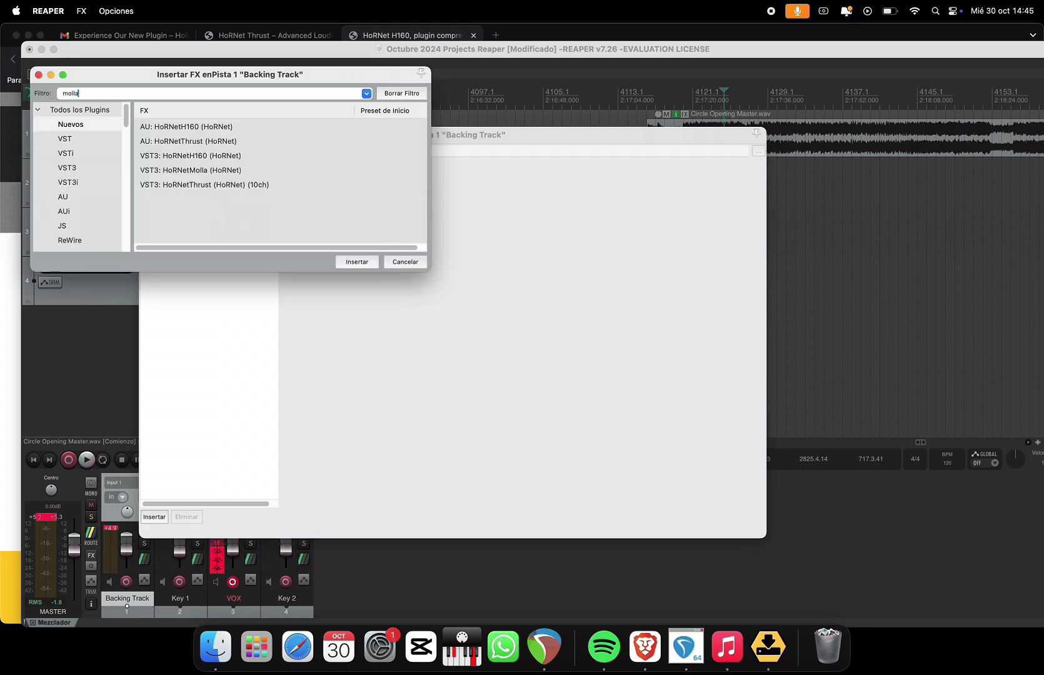
double_click(201, 128)
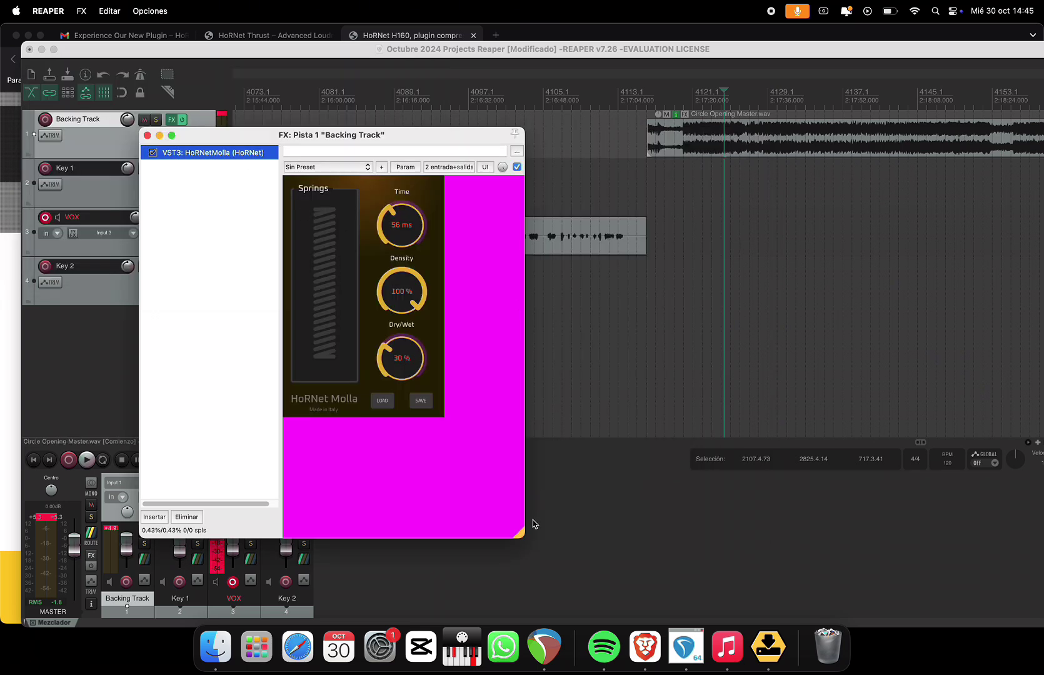
drag(521, 532, 661, 547)
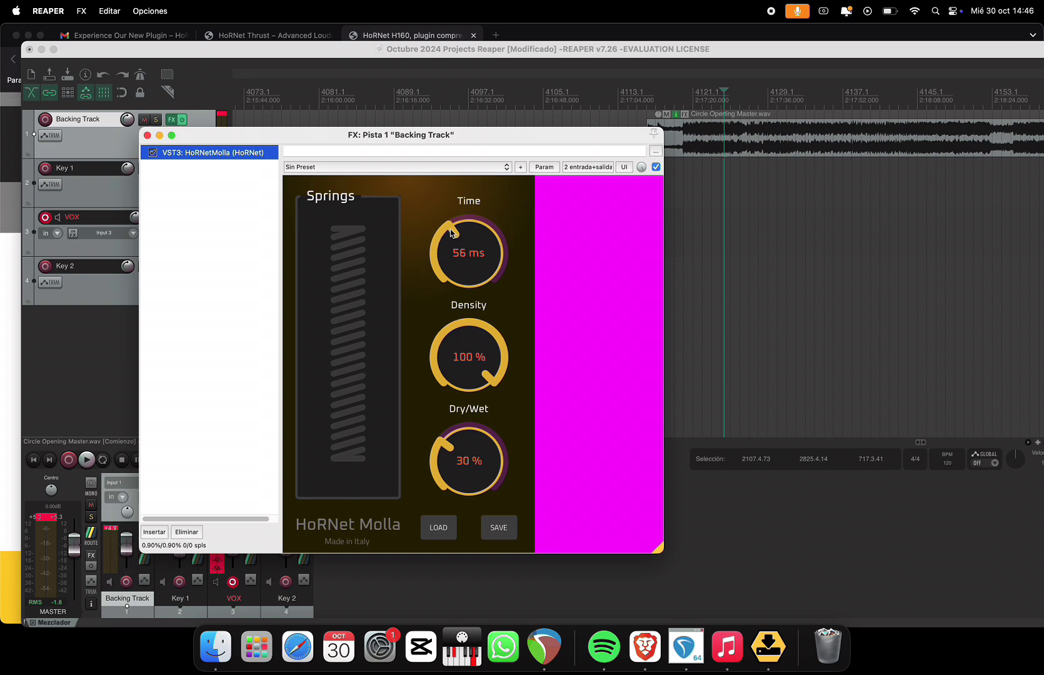
Step: Play the backing track from its start, lower Molla's Dry/Wet to 0 % and raise it to 4 %, and check its preset list
click(652, 90)
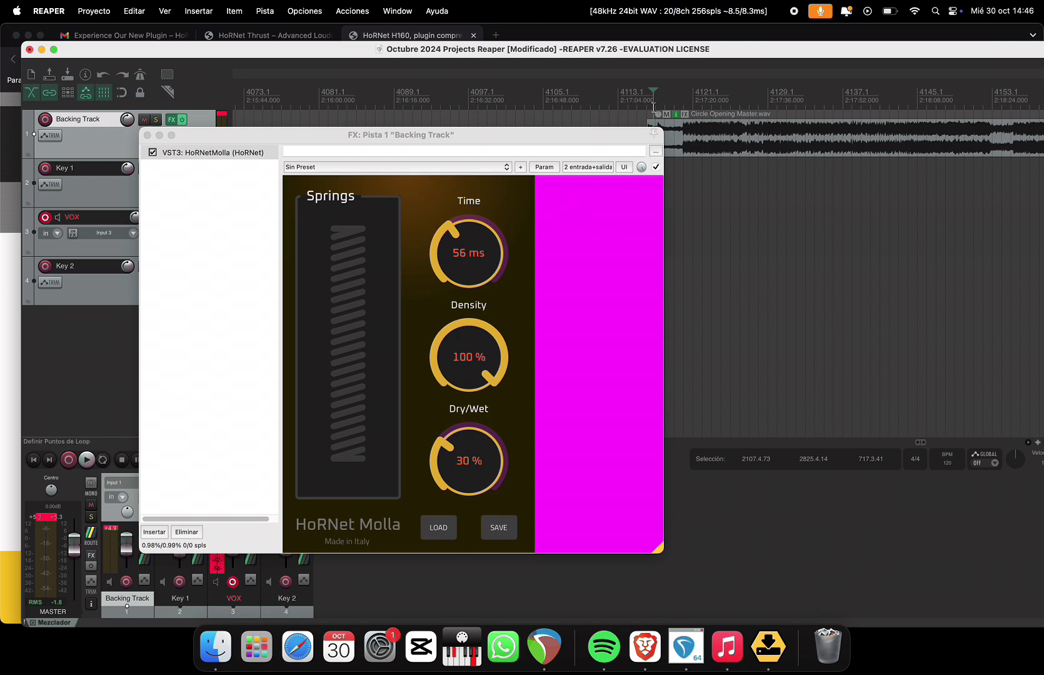
key(space)
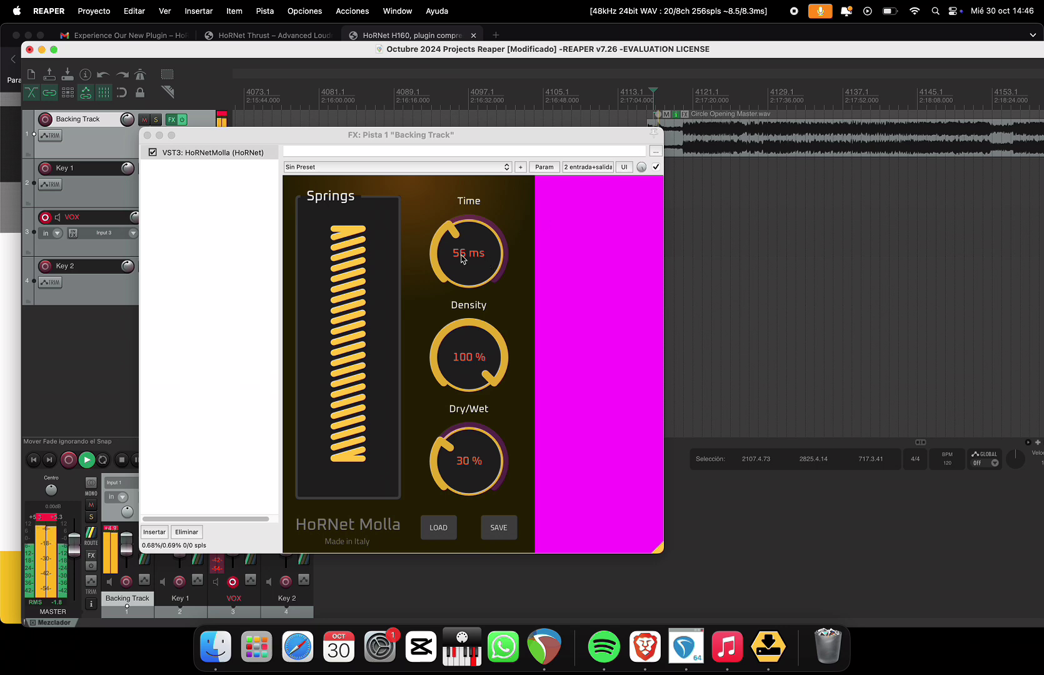
drag(450, 441, 447, 466)
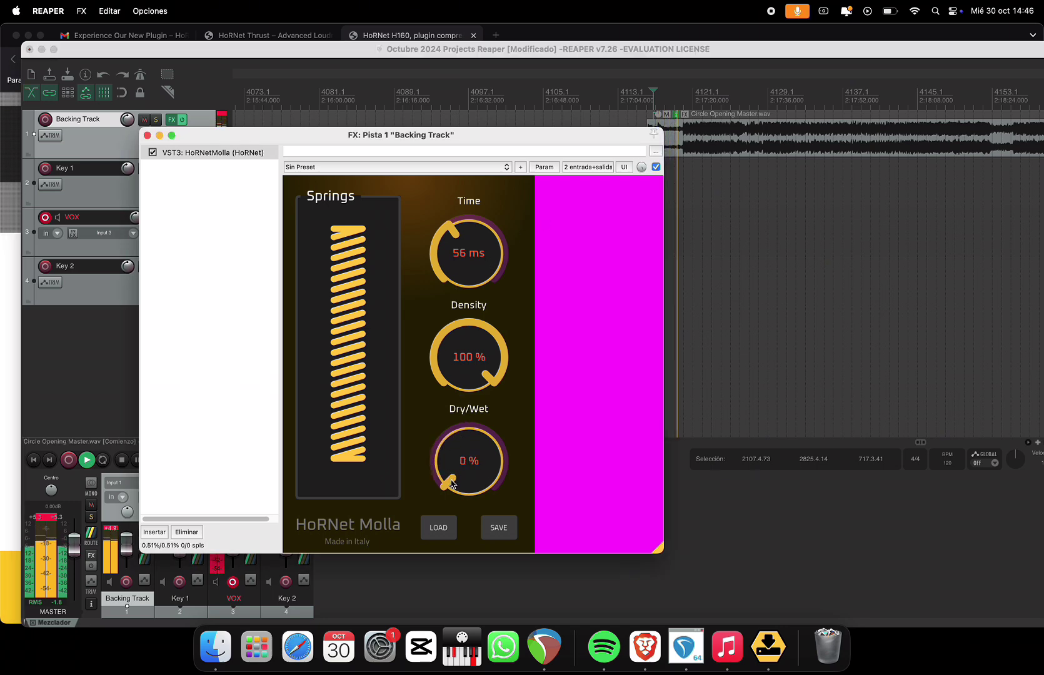
drag(447, 465, 433, 413)
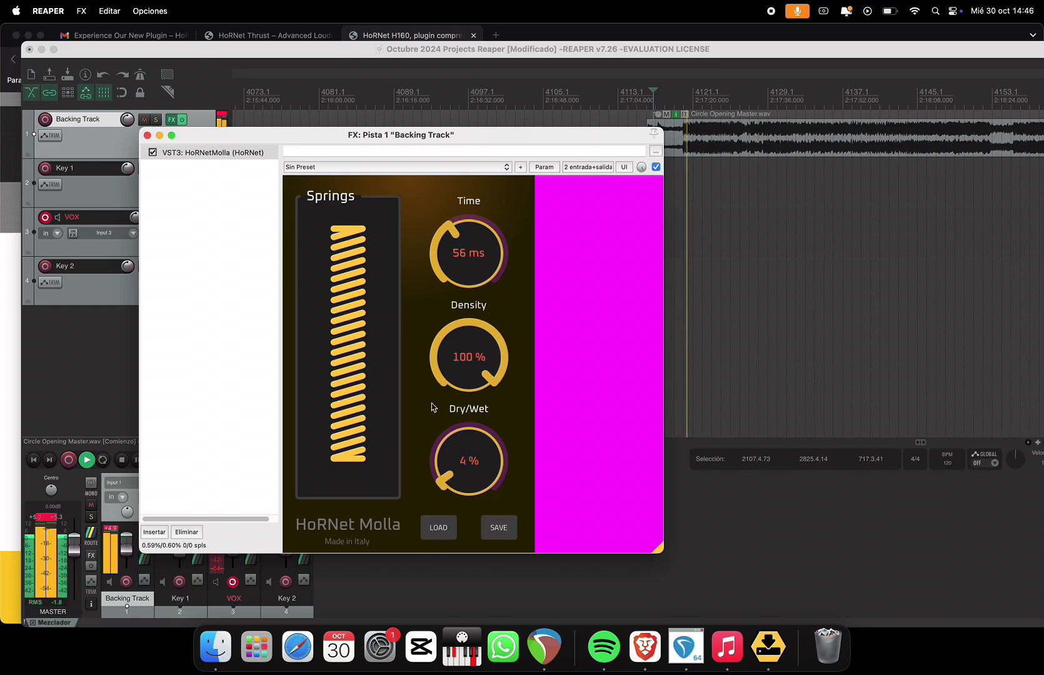
click(446, 171)
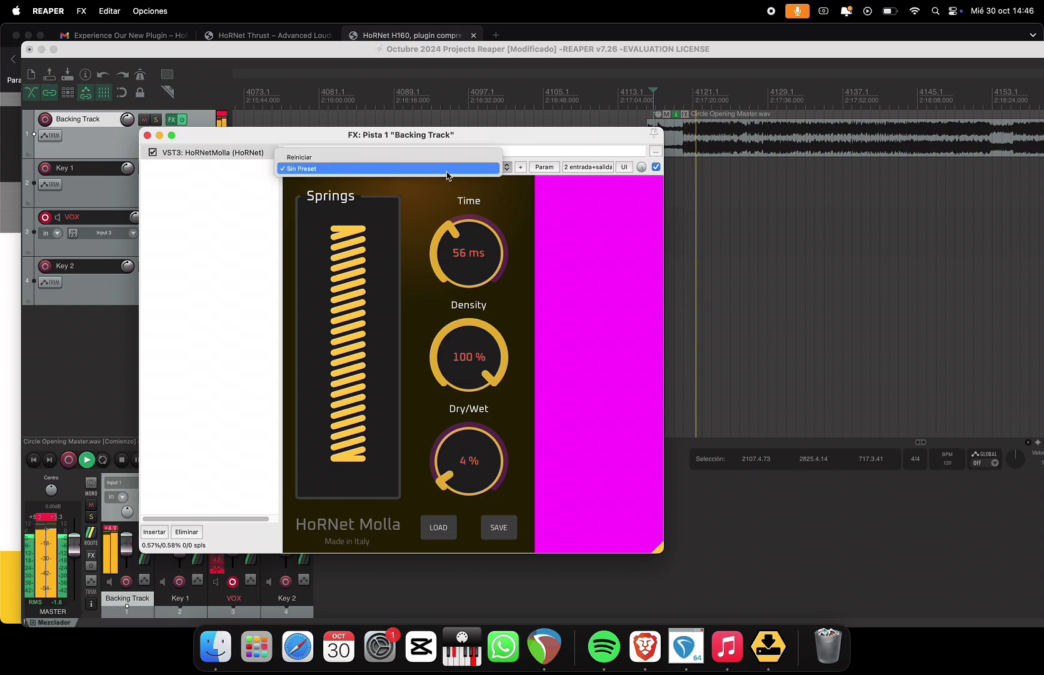
click(447, 171)
Step: During playback, set Molla's Dry/Wet to 42 %, Time to 100 ms and Density to 0 %
drag(437, 483, 438, 436)
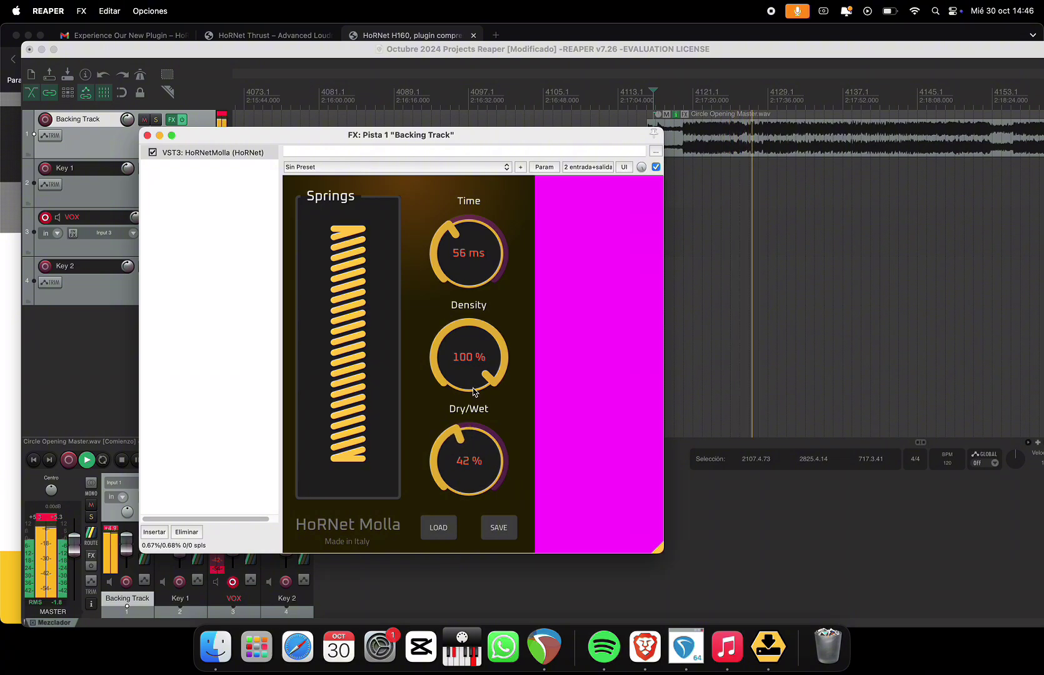
drag(469, 357, 468, 415)
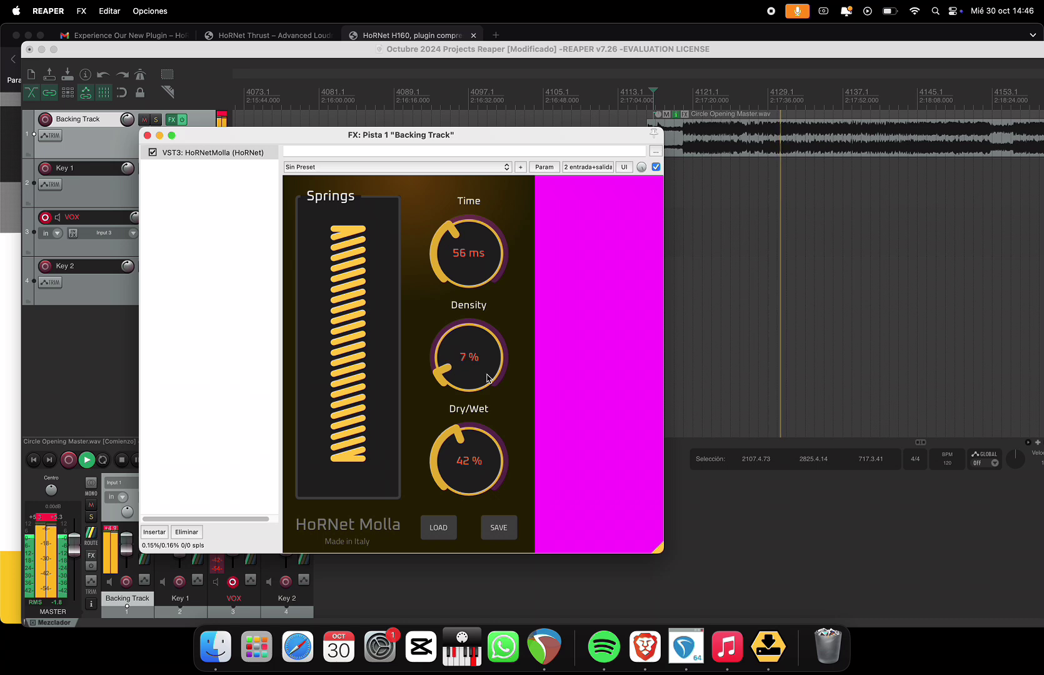
drag(468, 252, 469, 234)
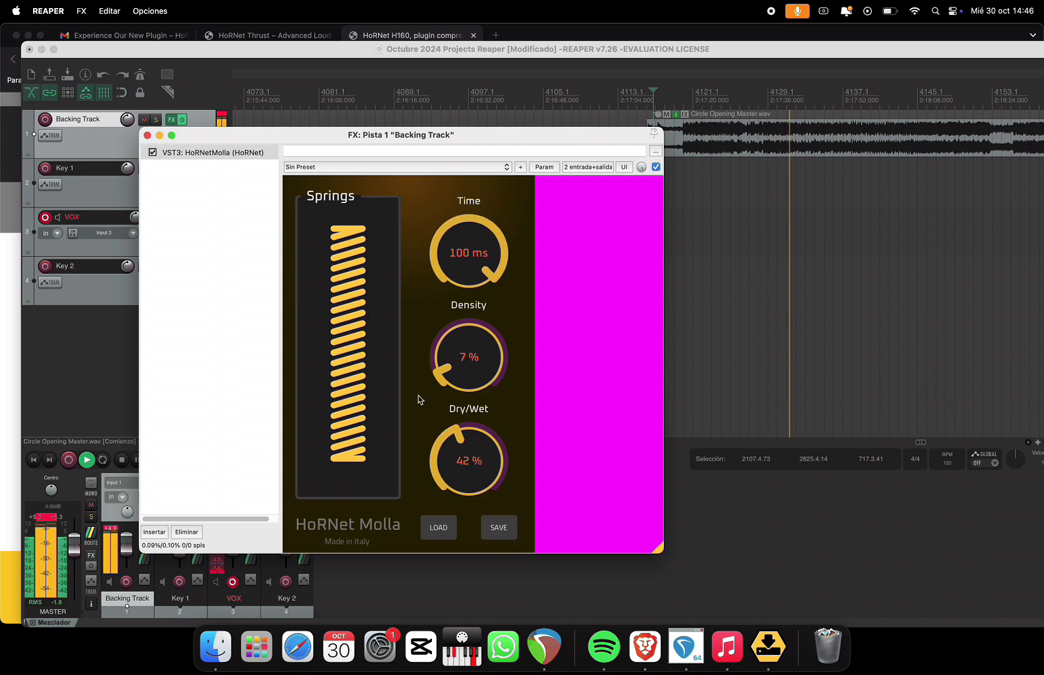
drag(420, 400, 420, 412)
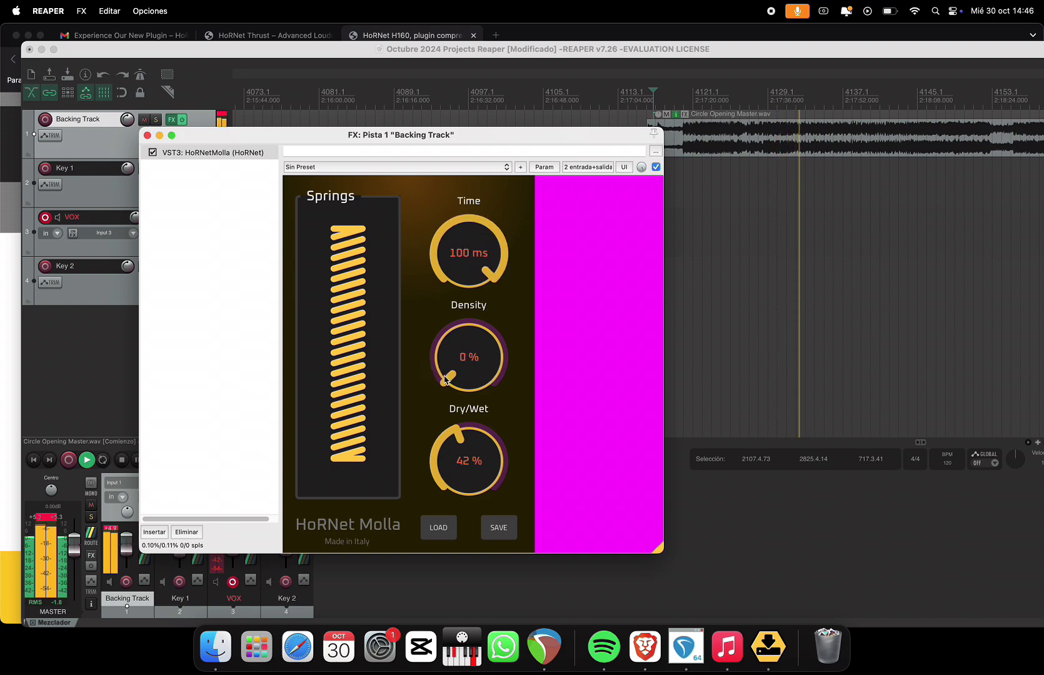
Step: Lower Molla's Dry/Wet to 0 % and stop the playback with the edit cursor near measure 4122
drag(453, 432, 456, 474)
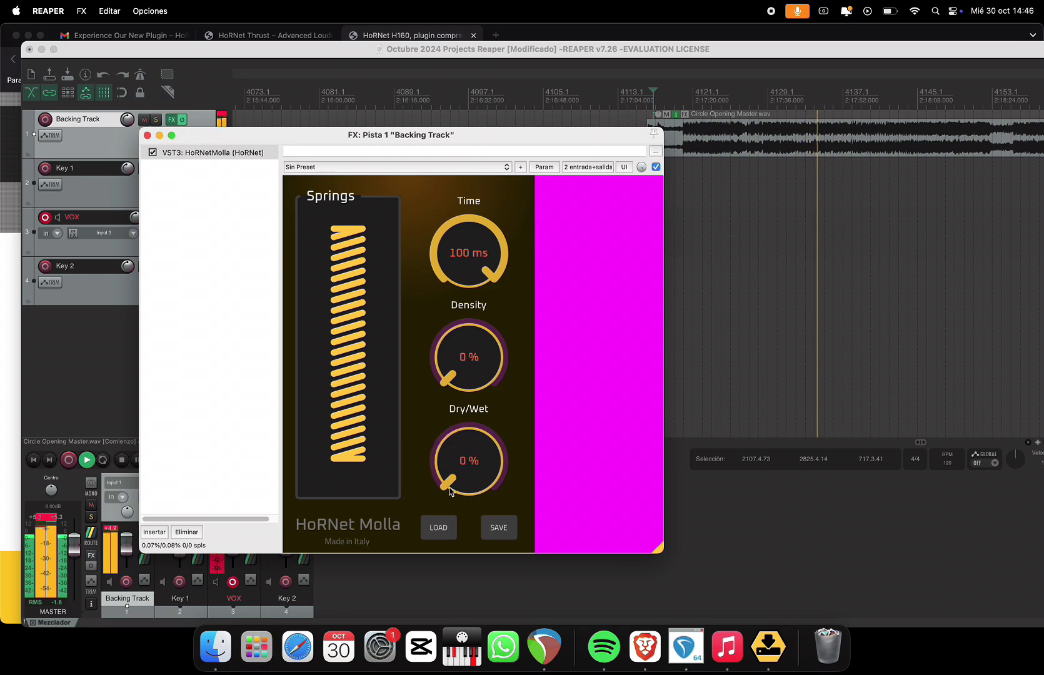
mouse_move(456, 474)
mouse_down()
mouse_move(457, 386)
mouse_move(451, 493)
mouse_up()
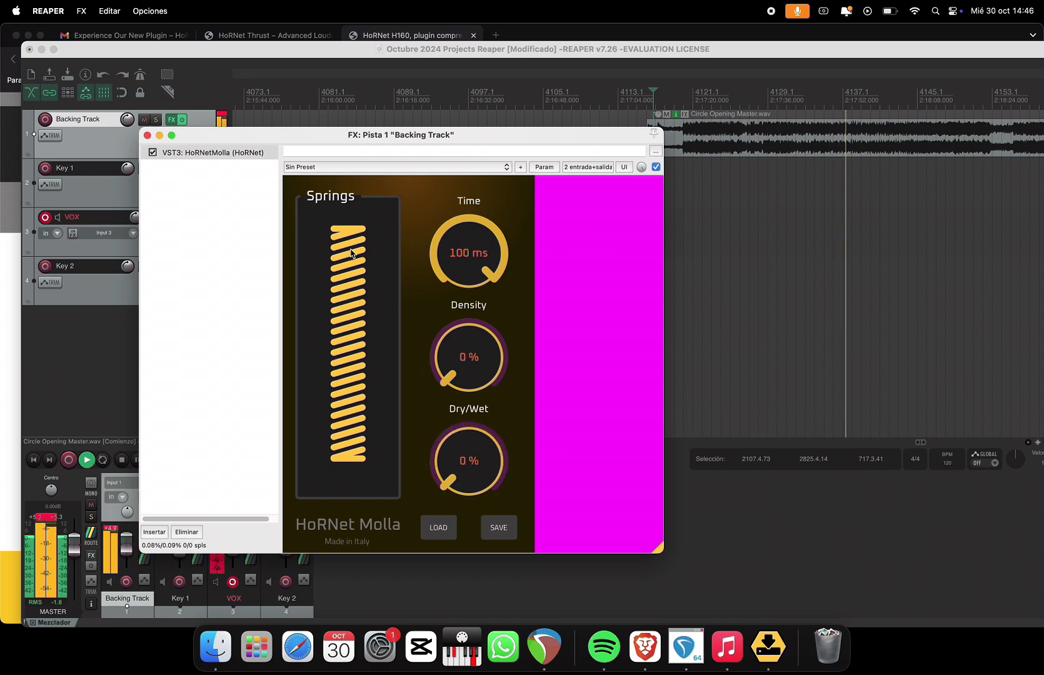
click(707, 100)
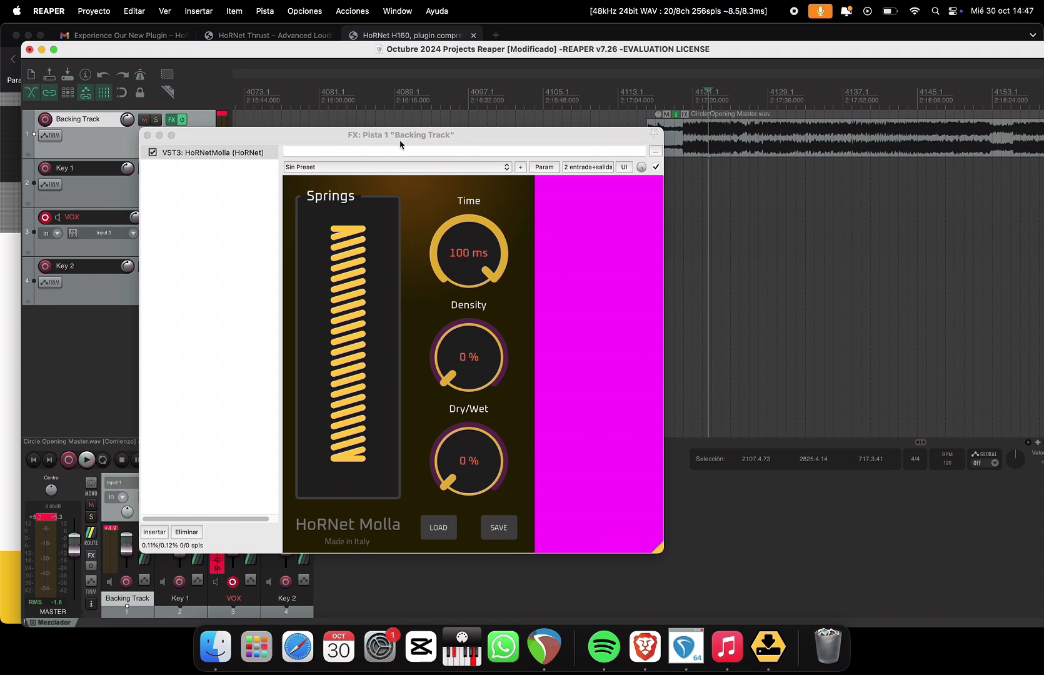
Step: Move the Molla effect window aside and minimise it along with the REAPER project, browser and HoRNet DoIn windows
drag(392, 139, 499, 140)
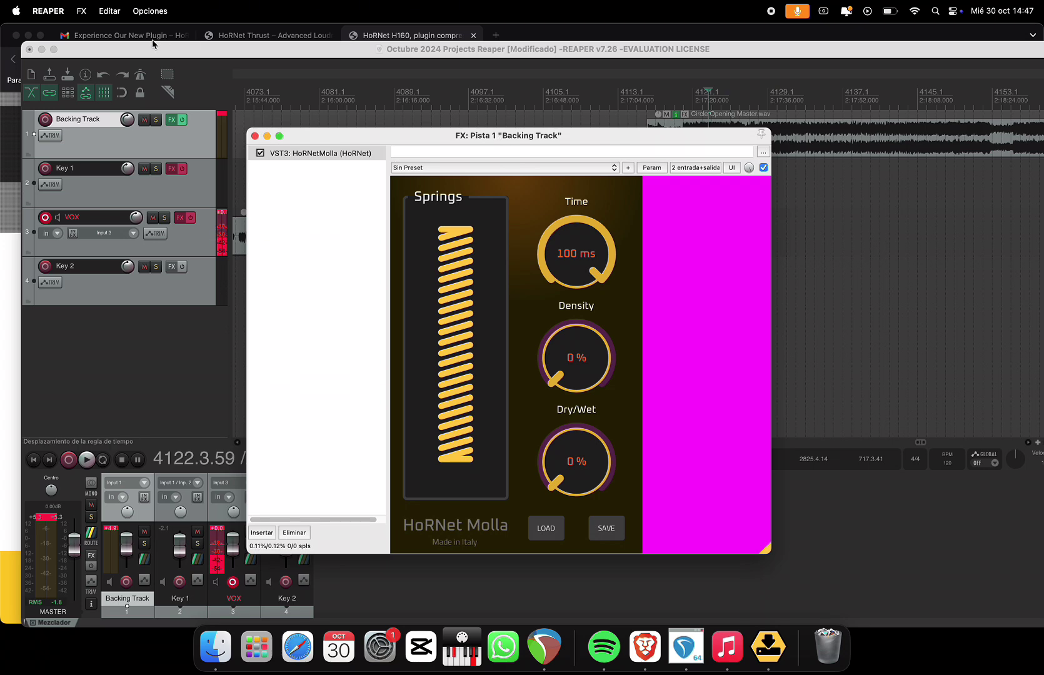
click(41, 49)
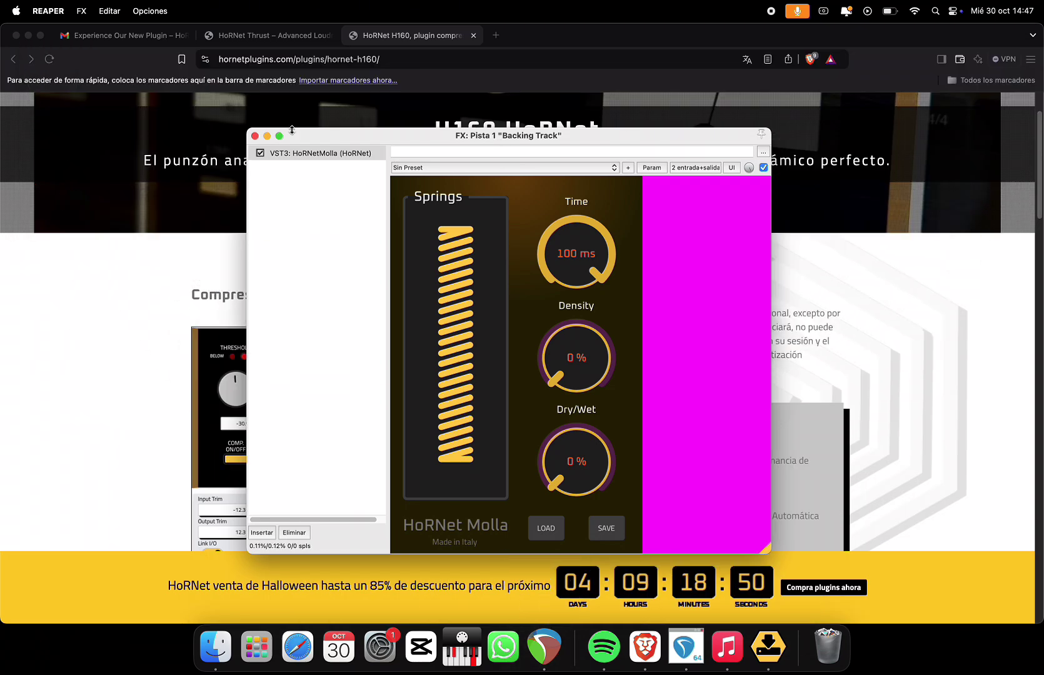
click(267, 136)
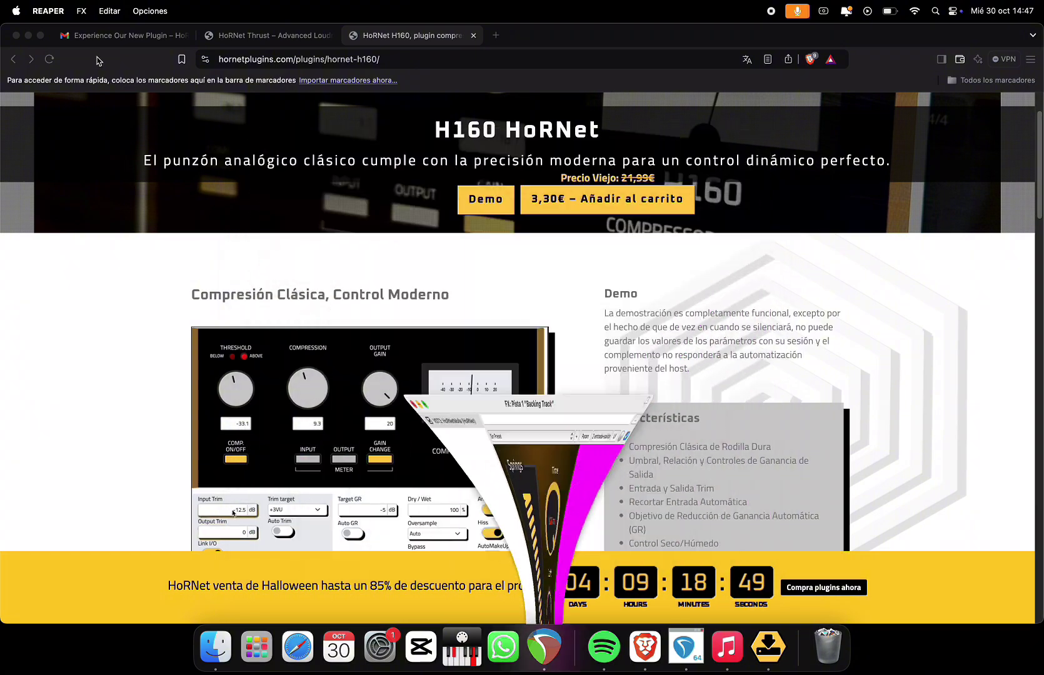
click(28, 35)
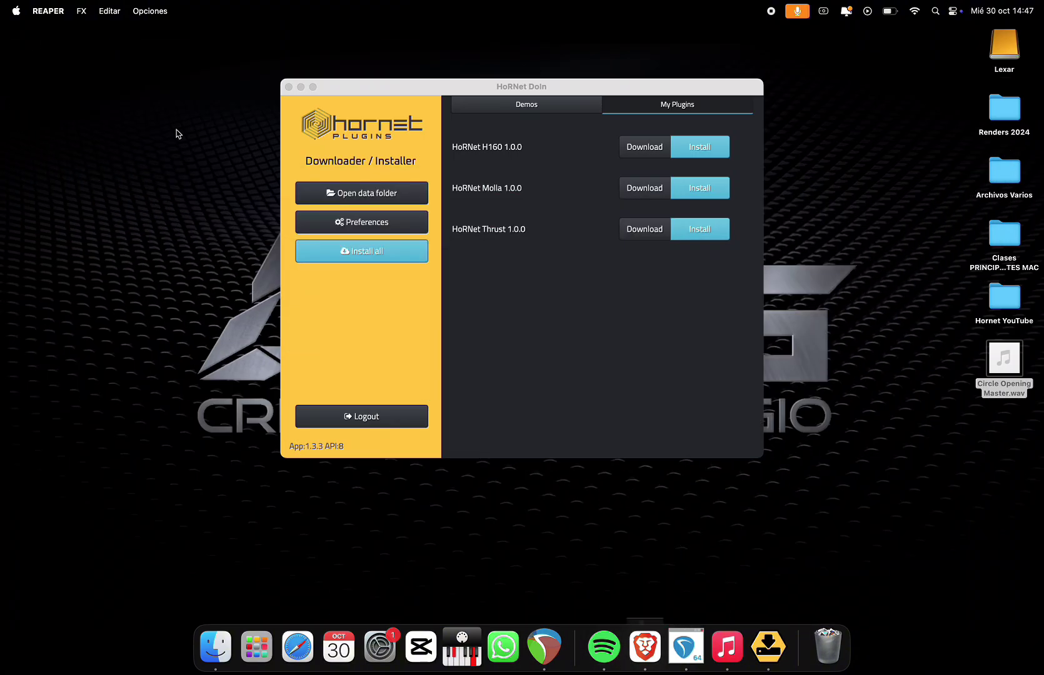
click(301, 89)
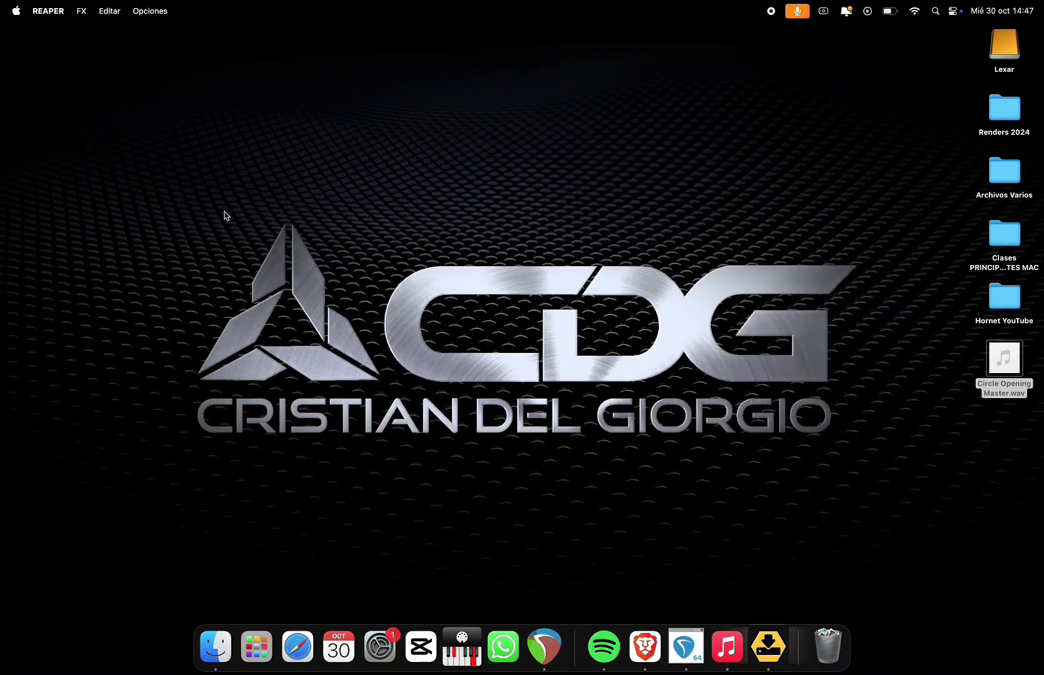